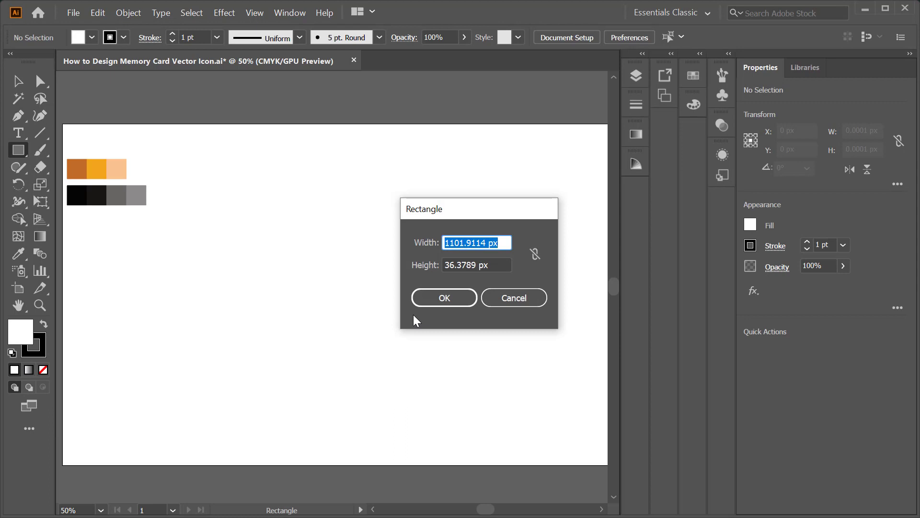
Create a rectangle 120 px wide and 160 px high.
text(120)
key(Tab)
text(160)
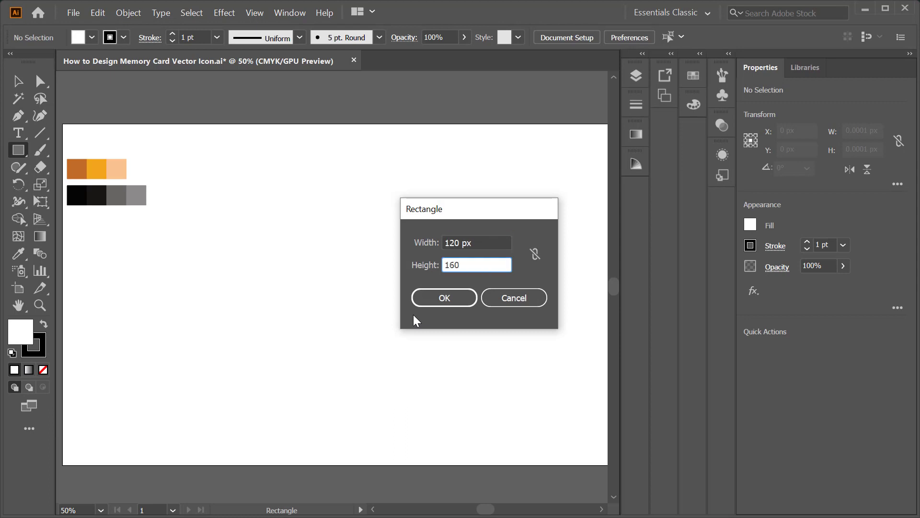
key(Return)
Scale the rectangle proportionally to about 400 × 533 px and move it to the middle of the artboard.
click(19, 81)
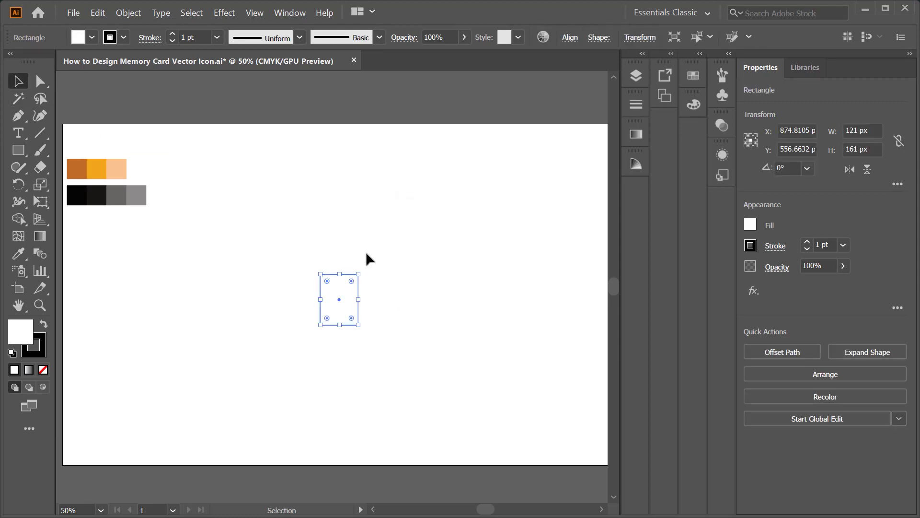
drag(361, 274, 447, 137)
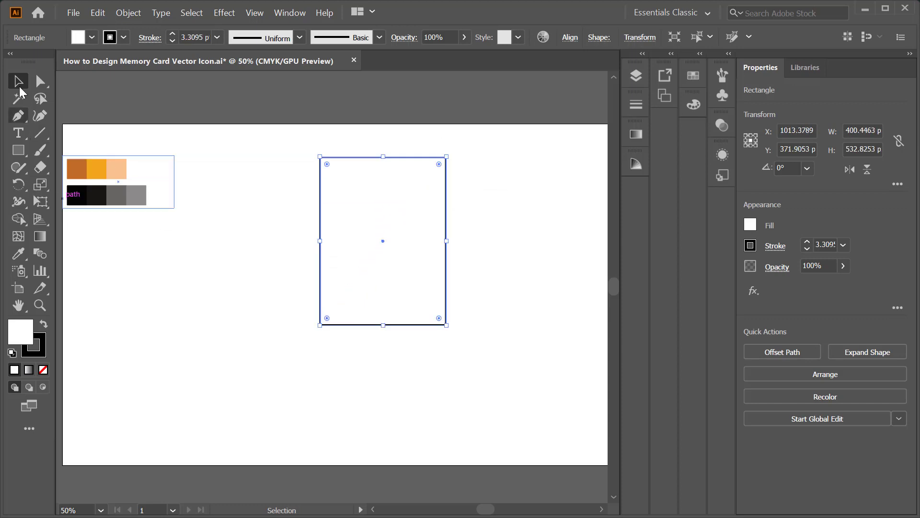
click(275, 254)
click(448, 229)
drag(444, 216, 407, 262)
click(477, 251)
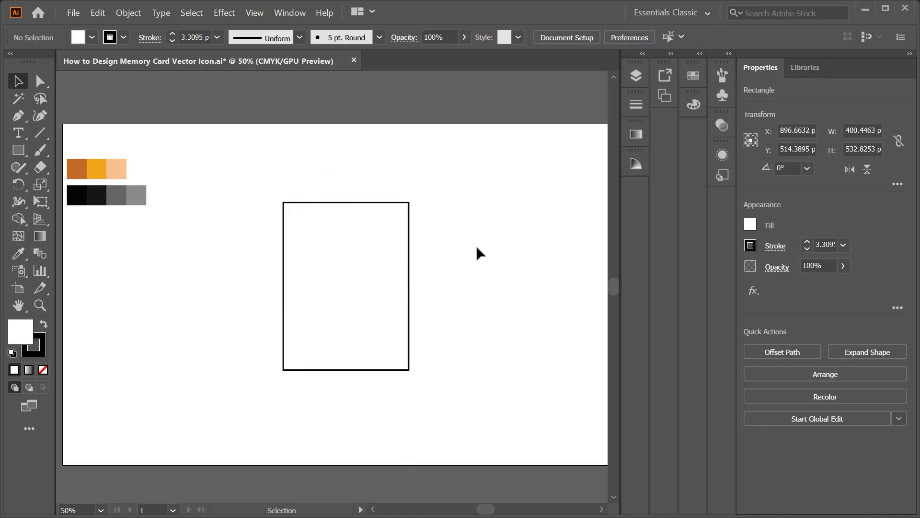
Trace a closed memory card outline over the rectangle with the Pen tool, cutting a stepped, diagonal notch into the upper-left corner.
click(11, 120)
click(409, 370)
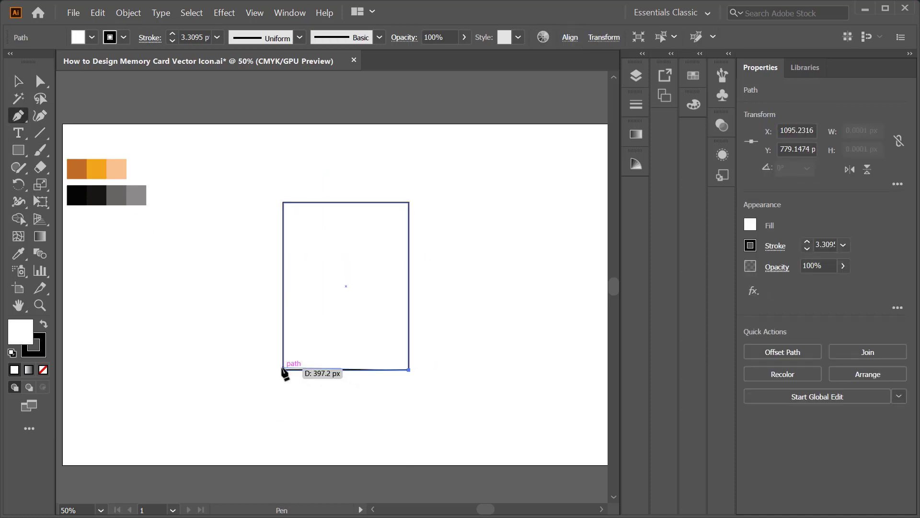
click(283, 370)
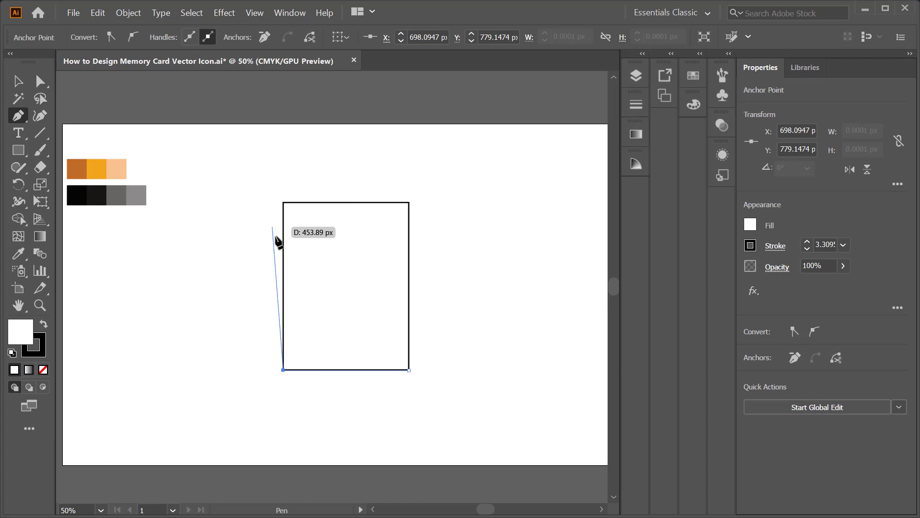
click(283, 272)
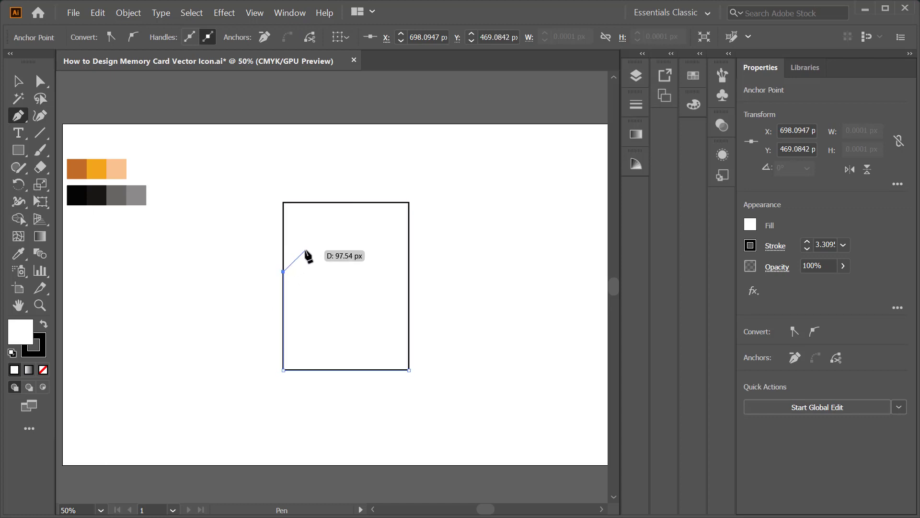
click(306, 251)
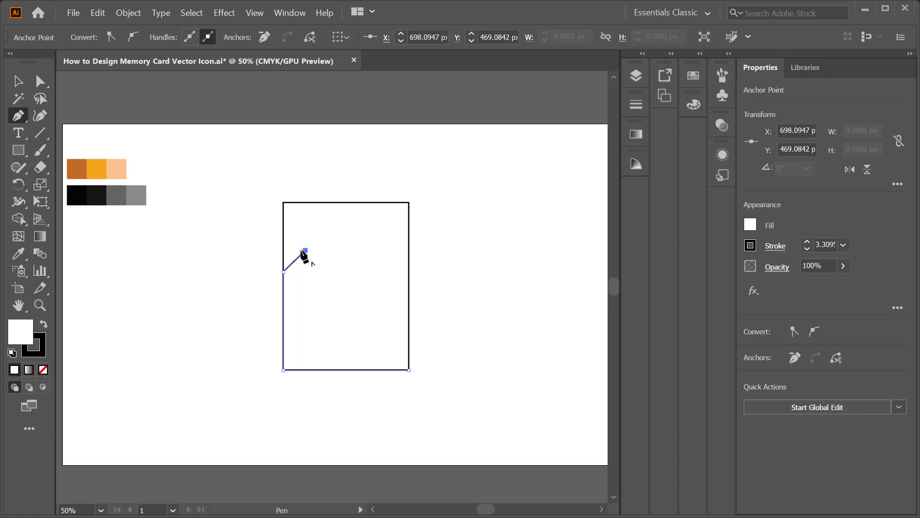
click(305, 202)
click(409, 202)
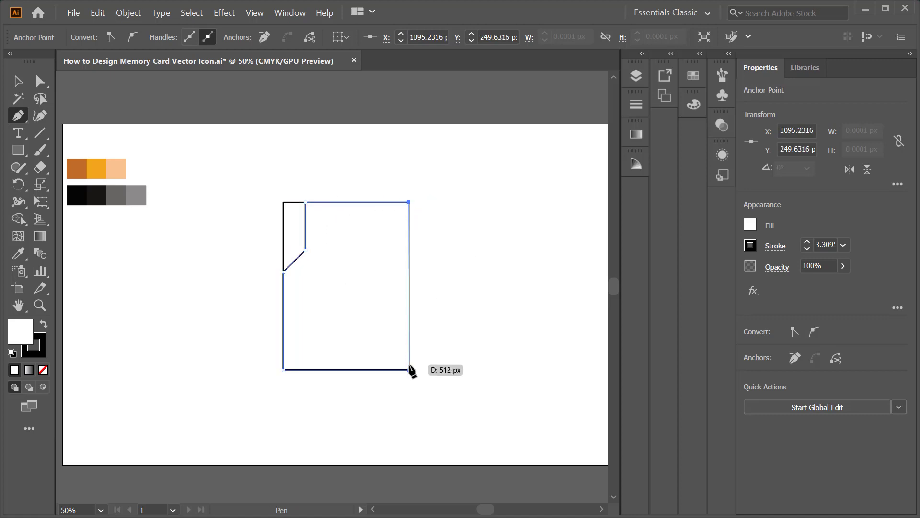
click(409, 369)
Delete the original rectangle behind the traced card outline.
click(18, 81)
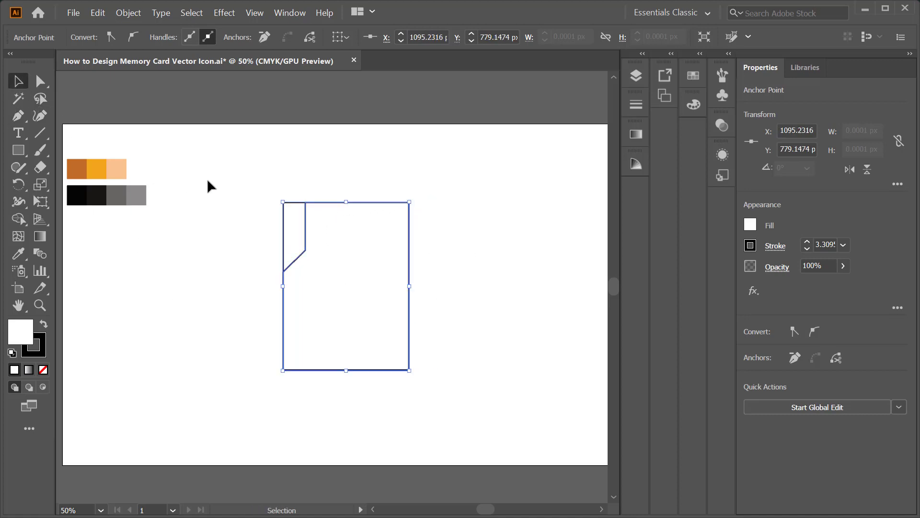
drag(249, 189, 287, 222)
key(Delete)
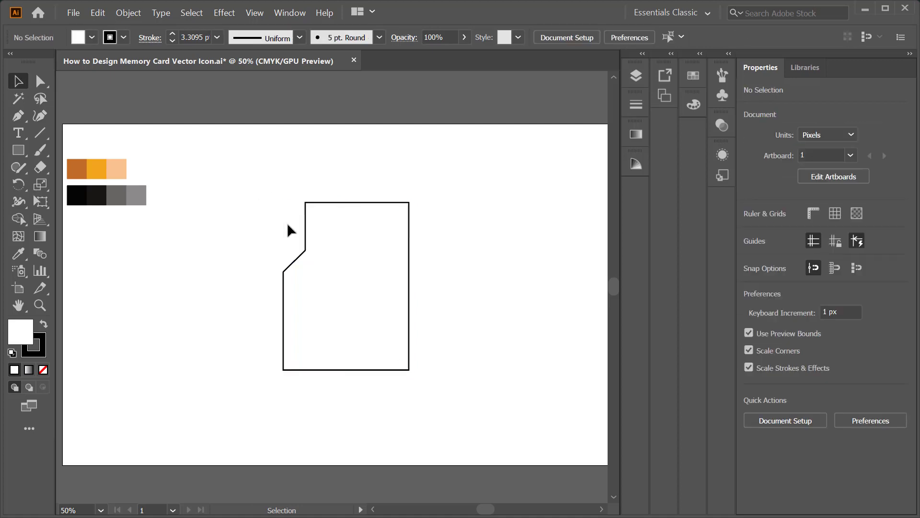
Move the orange and grey colour swatches closer to the card outline, beside its upper-left notch.
drag(446, 181, 267, 370)
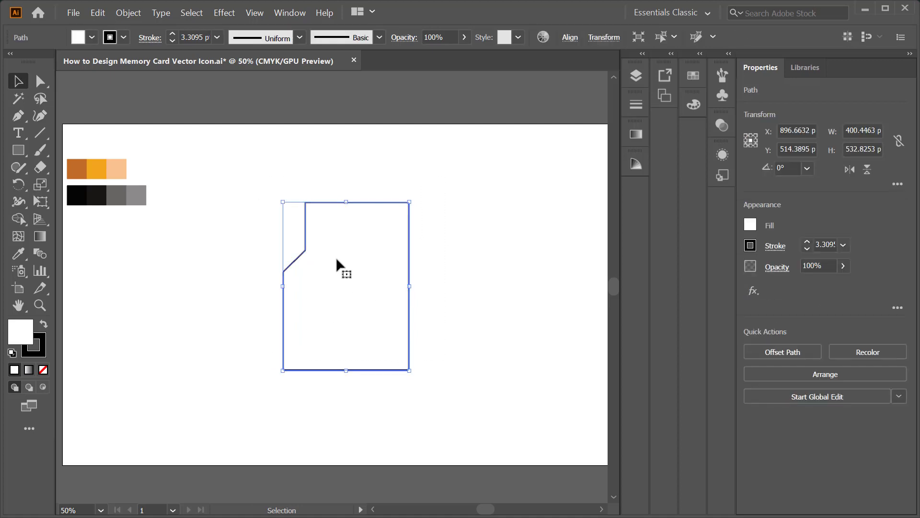
scroll(337, 259, up, 1)
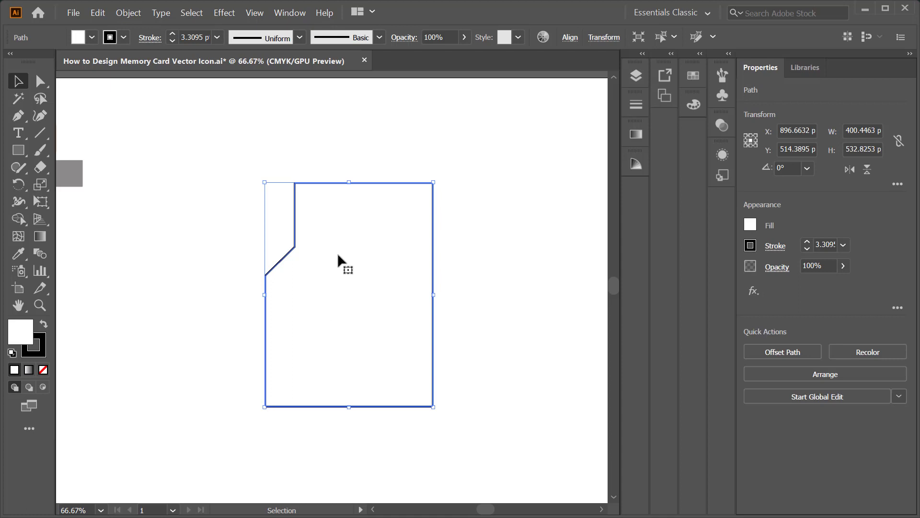
scroll(335, 262, down, 1)
drag(192, 216, 55, 165)
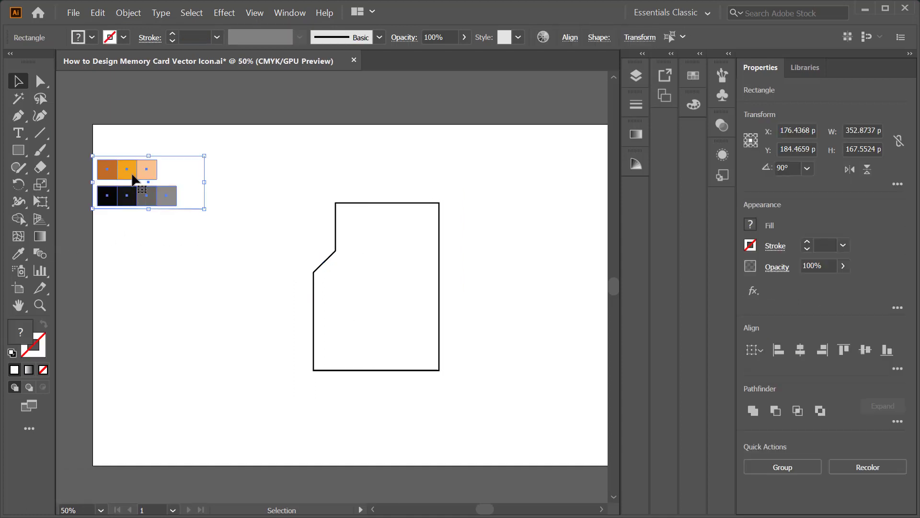
drag(130, 163, 249, 208)
click(482, 195)
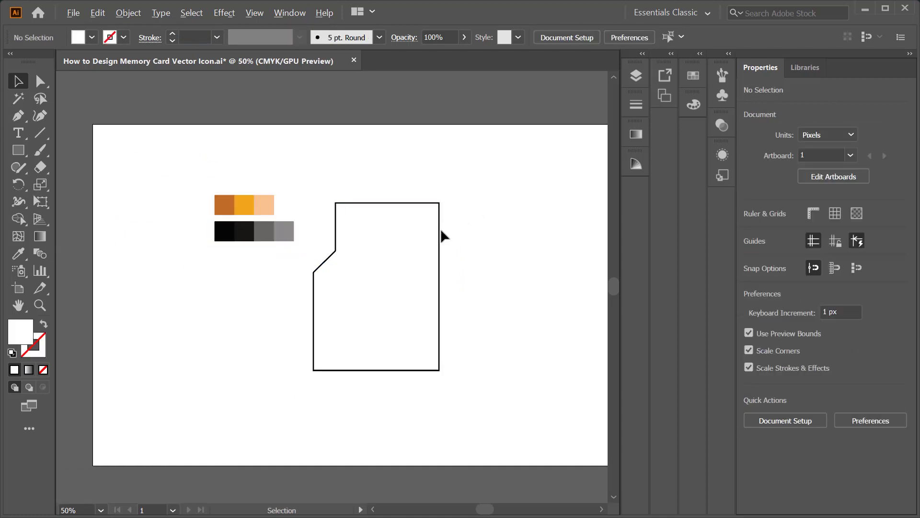
Round the two corners at the ends of the card outline's diagonal notch edge.
scroll(441, 235, up, 1)
key(h)
drag(447, 280, 445, 258)
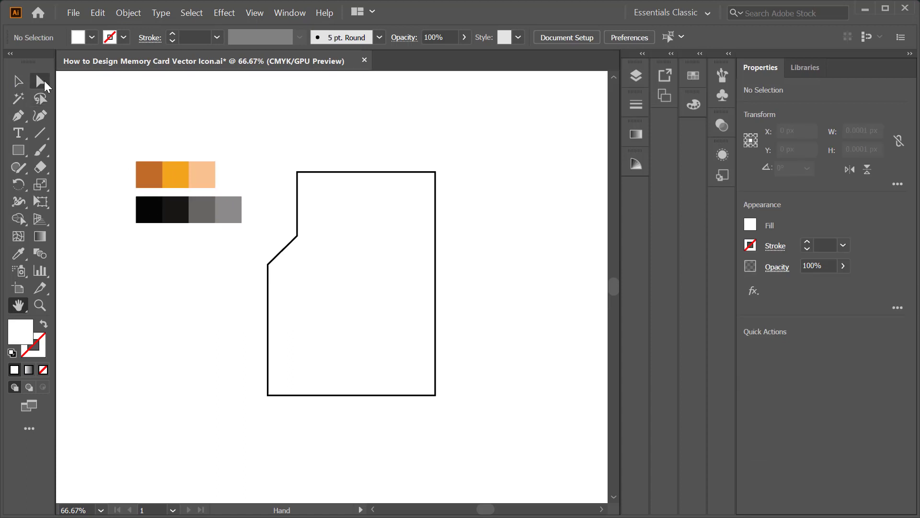
click(44, 84)
drag(316, 227, 287, 235)
key(ctrl+z)
click(288, 233)
click(267, 264)
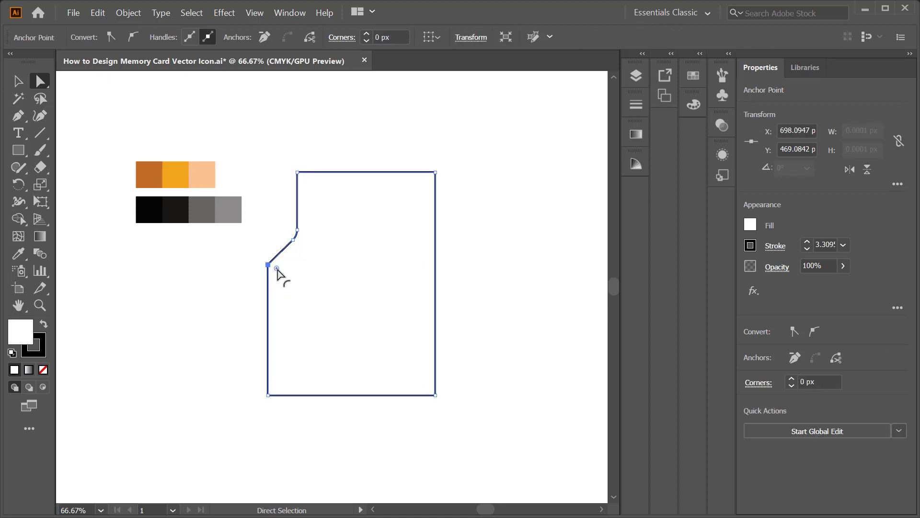
drag(277, 269, 283, 270)
Slightly round the four outer corners of the card outline together.
drag(281, 150, 469, 205)
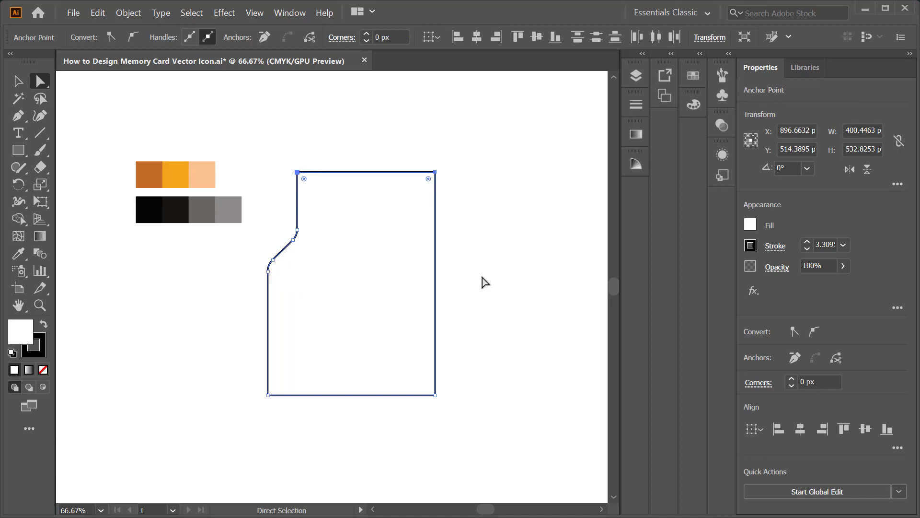
drag(463, 383, 245, 413)
drag(429, 179, 431, 179)
key(v)
click(443, 181)
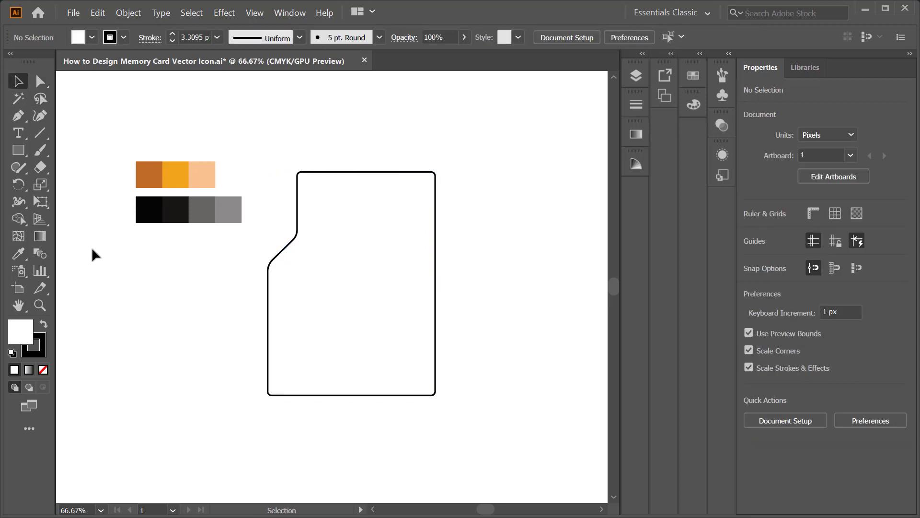
Draw a straight horizontal line about 397 px long across the lower part of the card with the Pen tool.
click(15, 117)
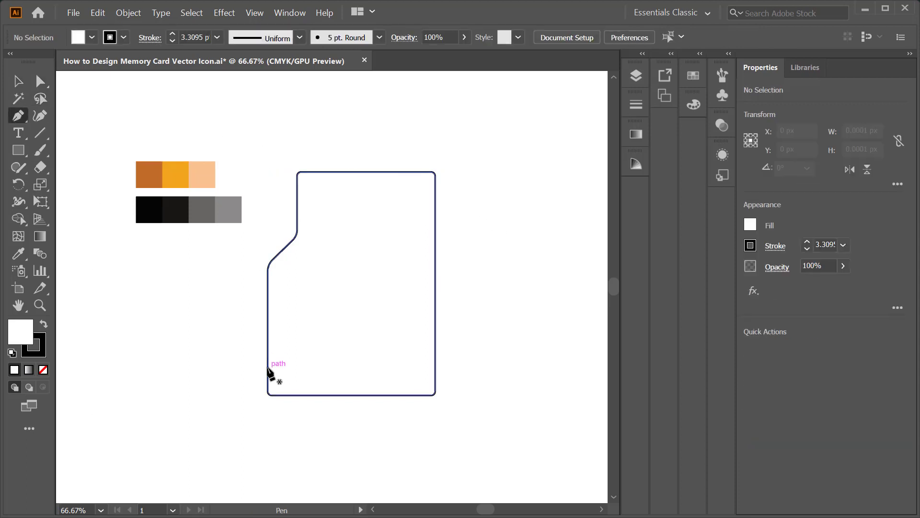
click(268, 368)
click(435, 367)
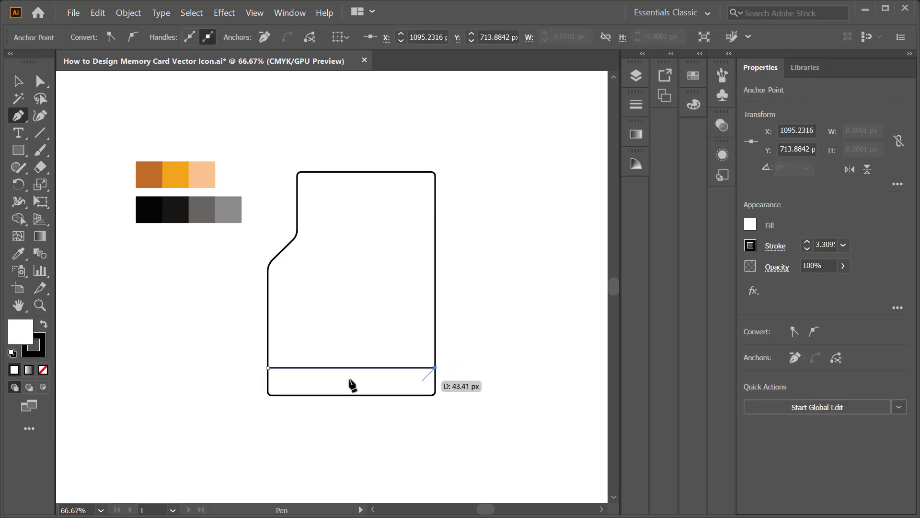
ctrl+click(235, 288)
click(19, 81)
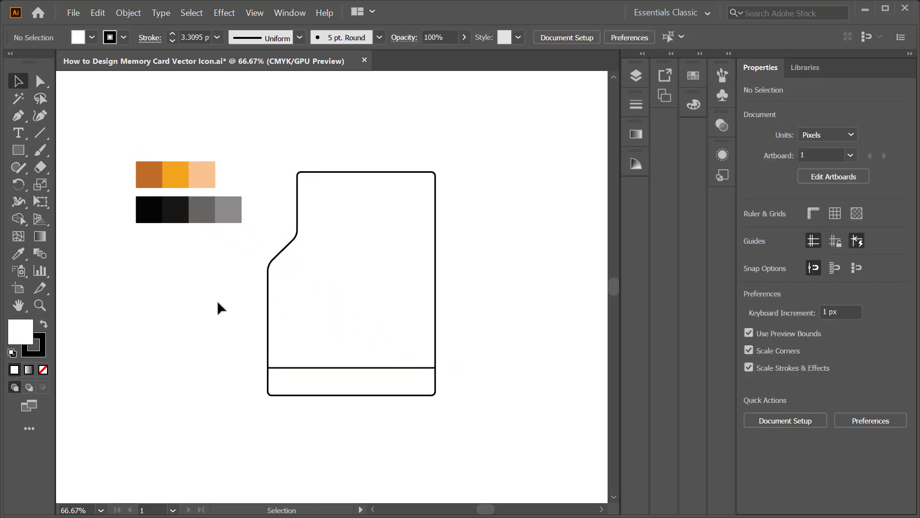
Bend the horizontal line upward at its middle into a shallow arc with the Curvature tool.
click(328, 368)
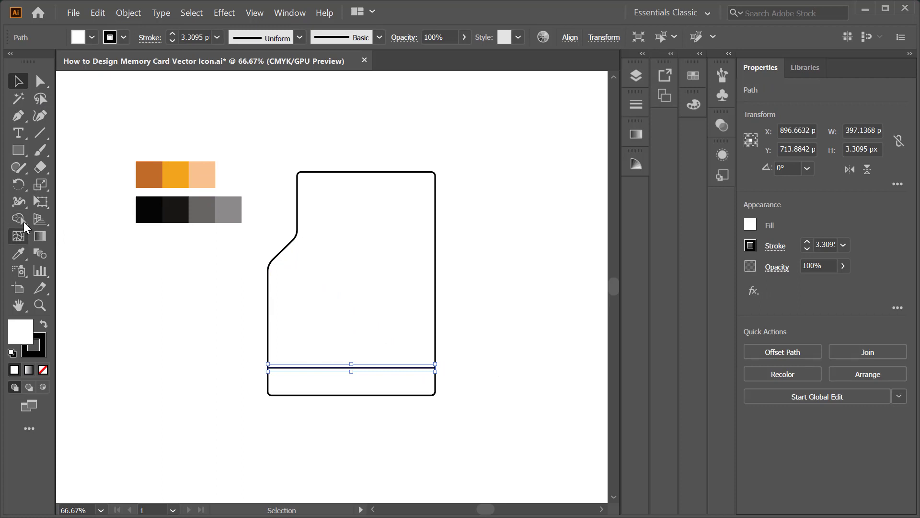
click(39, 116)
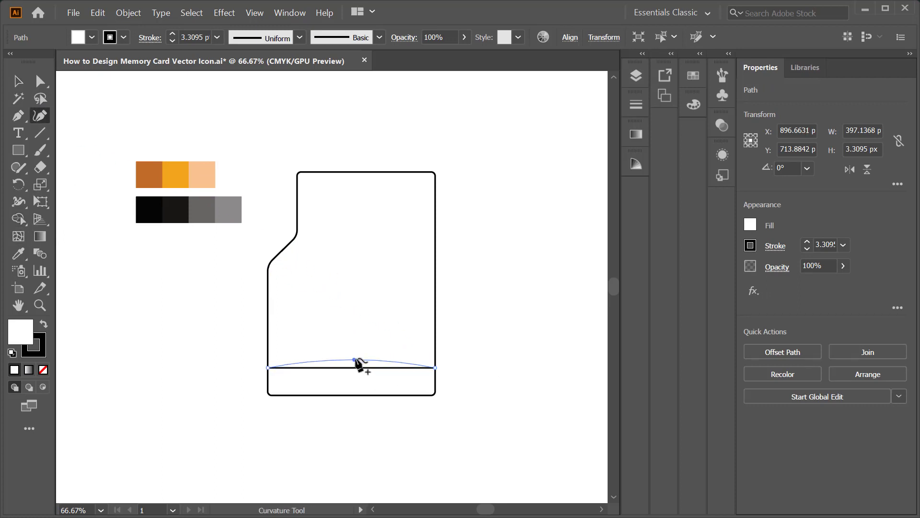
click(352, 358)
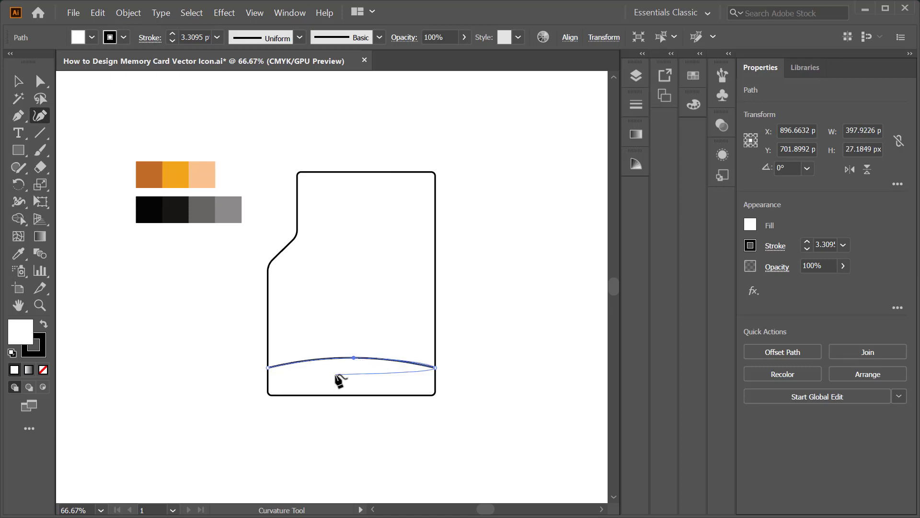
key(v)
click(252, 350)
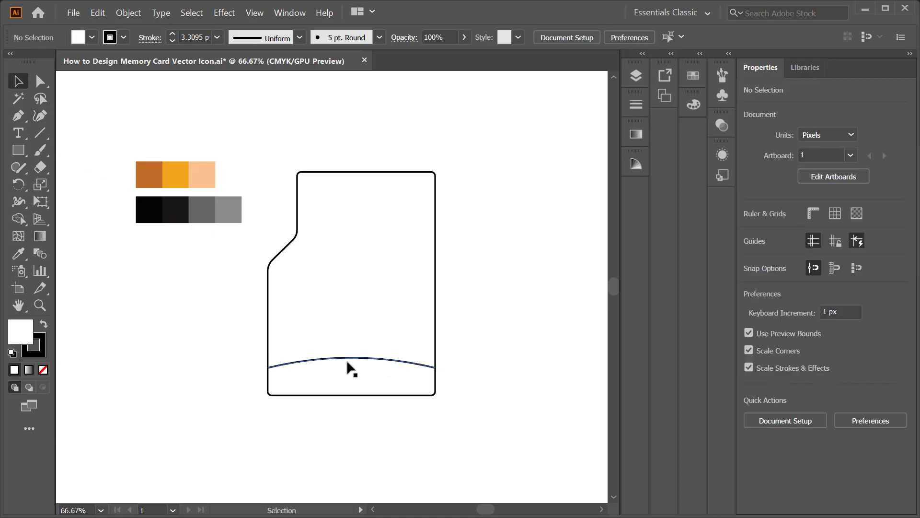
Thicken the arc's stroke with the Width tool at both ends, to about 31 px at the left end.
click(356, 358)
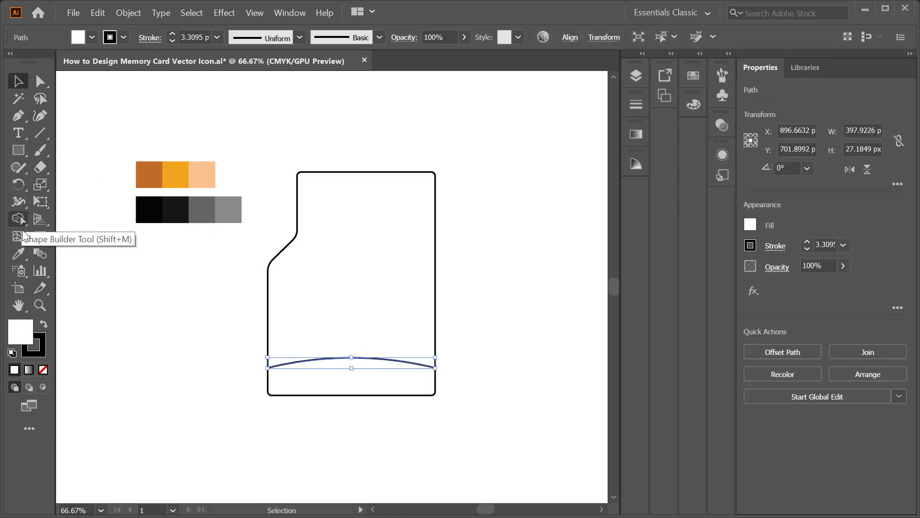
click(21, 202)
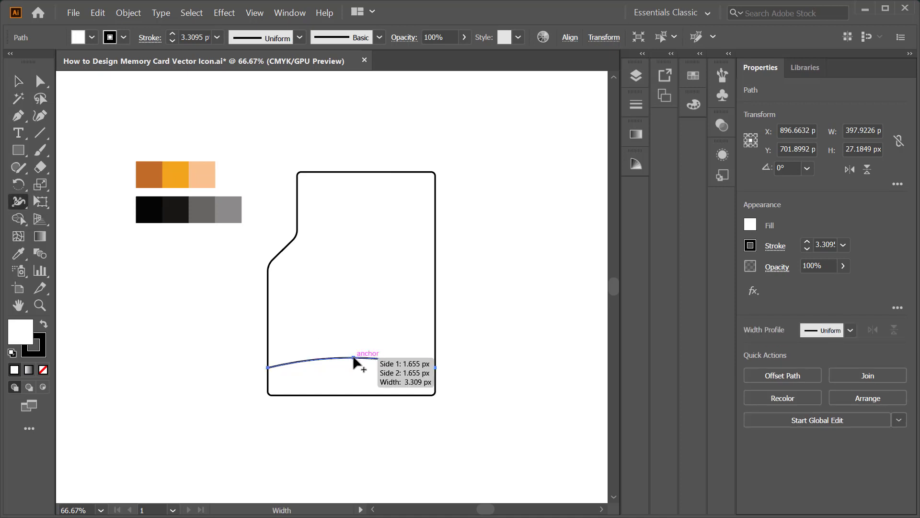
drag(267, 369, 270, 364)
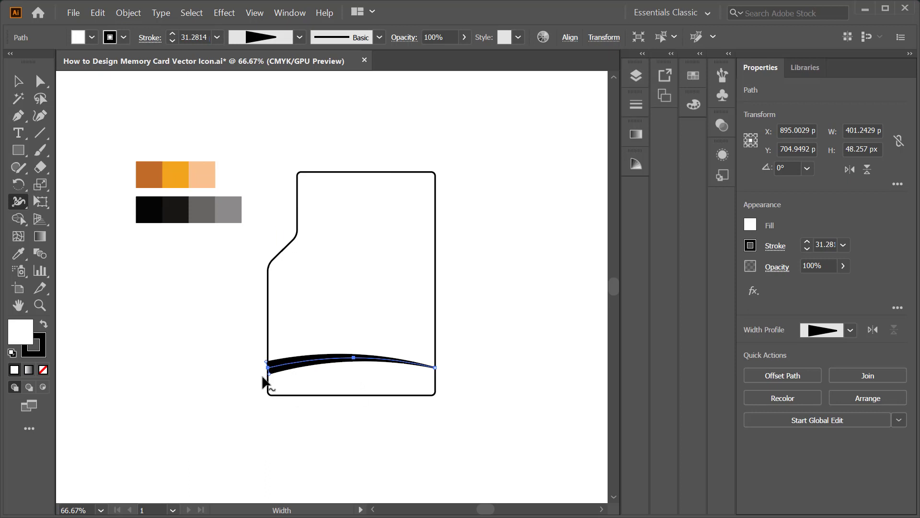
scroll(433, 379, up, 3)
drag(438, 353, 455, 329)
scroll(445, 325, down, 2)
scroll(437, 337, up, 2)
scroll(453, 329, down, 1)
scroll(448, 330, down, 3)
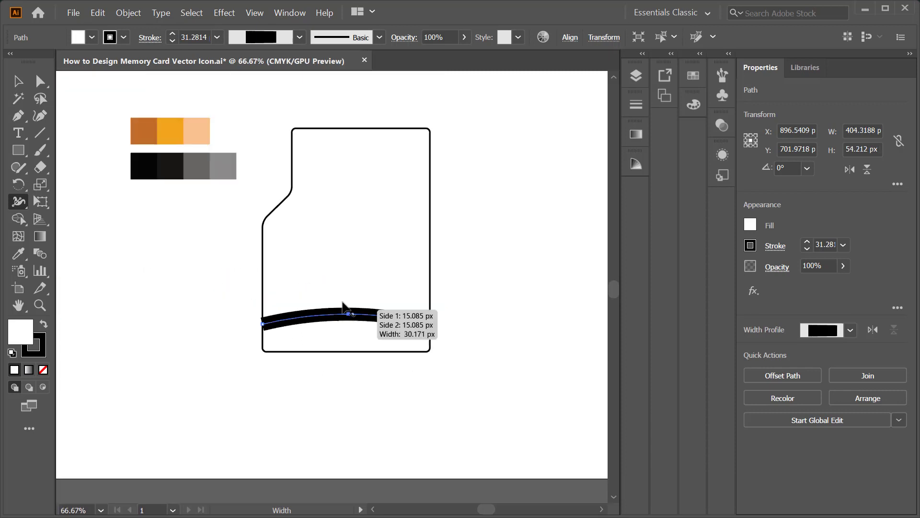
Narrow the left end of the arc's stroke to about 29 px with the Width tool.
scroll(256, 353, up, 3)
drag(224, 317, 269, 310)
scroll(267, 308, down, 2)
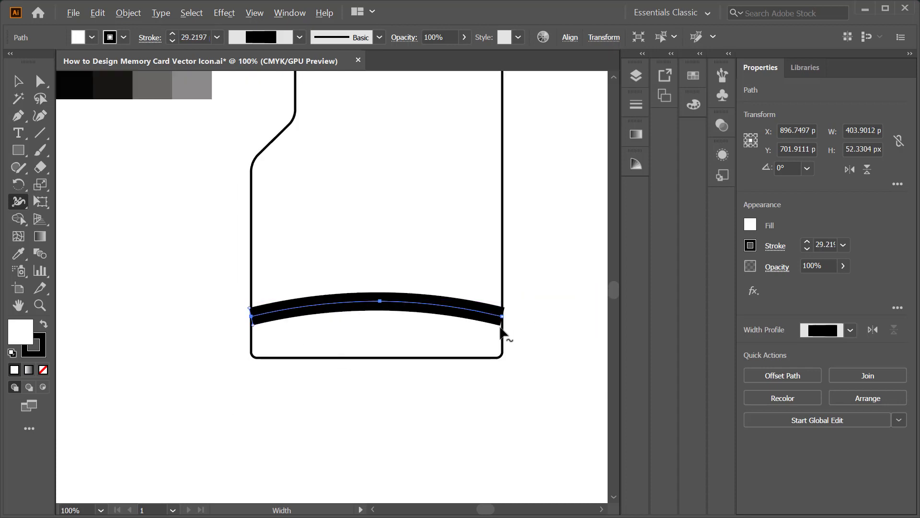
scroll(502, 311, up, 2)
scroll(502, 312, down, 3)
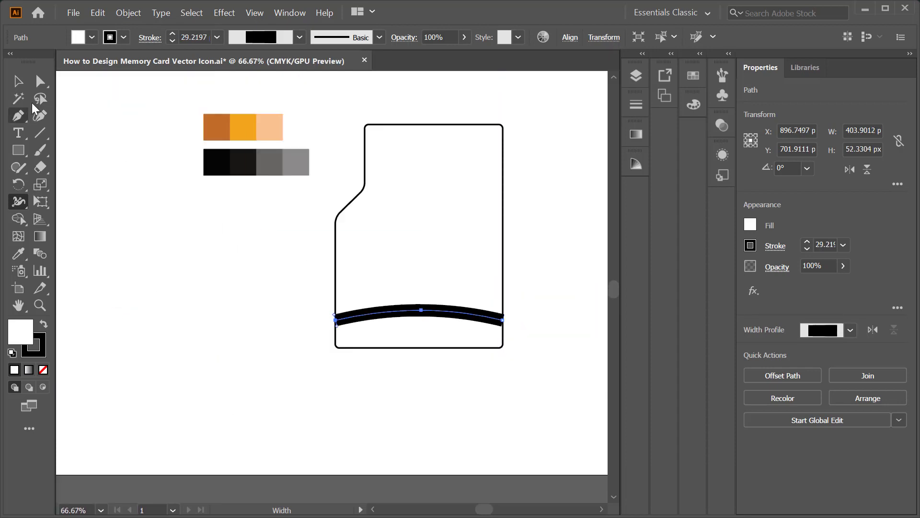
Stretch the thick arc about its centre to about 416 px wide so it extends past both card sides.
click(18, 81)
scroll(475, 305, up, 1)
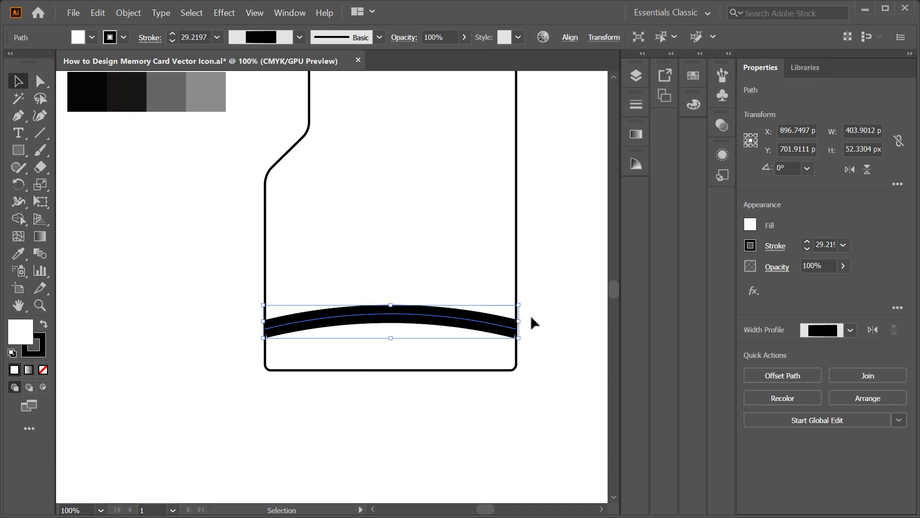
drag(518, 321, 524, 322)
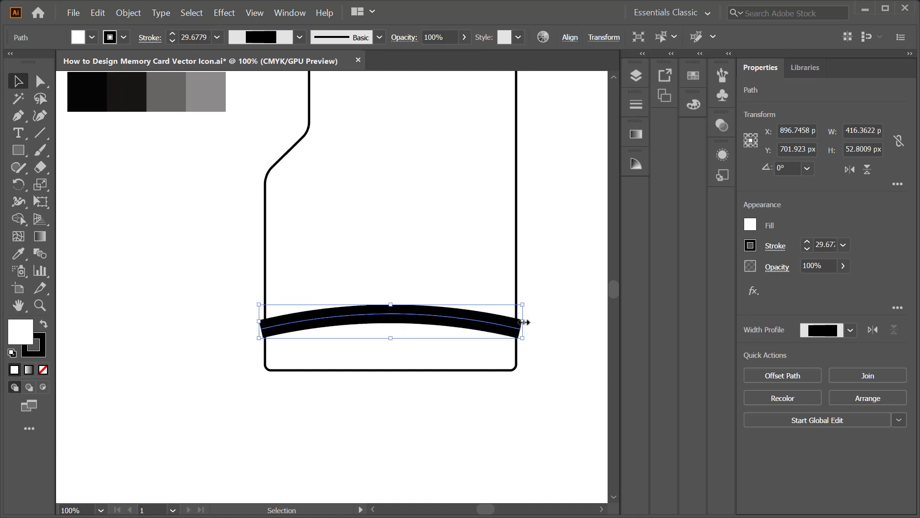
scroll(386, 332, down, 2)
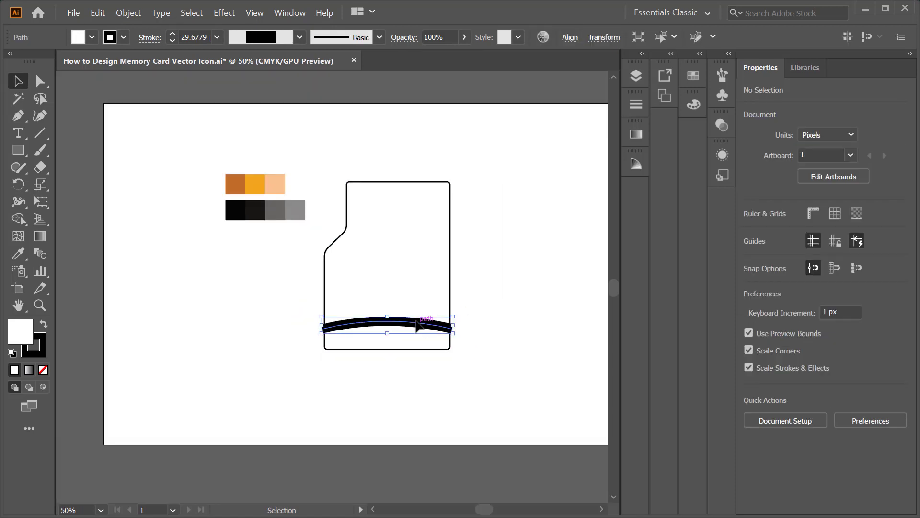
Expand the thick arc's appearance into a filled shape and ungroup the expanded result.
click(129, 12)
click(268, 164)
click(468, 328)
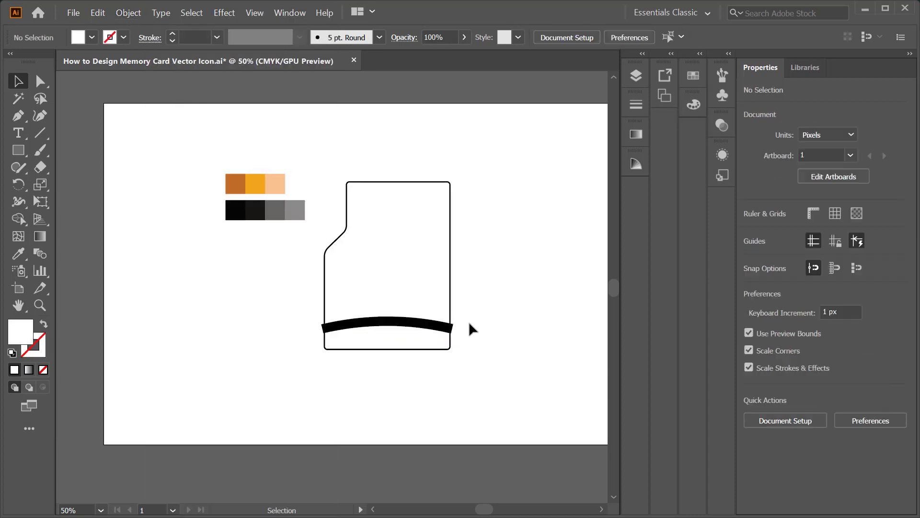
scroll(423, 337, up, 2)
click(385, 305)
right_click(386, 308)
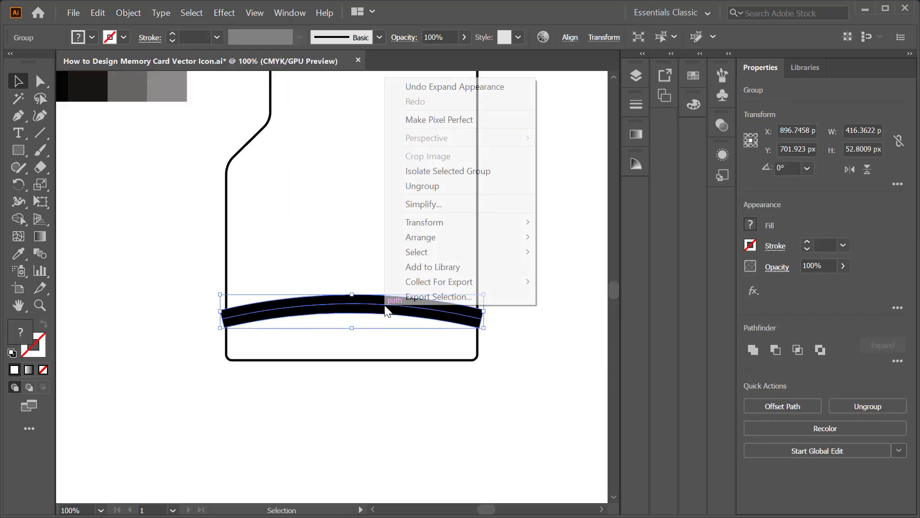
click(438, 184)
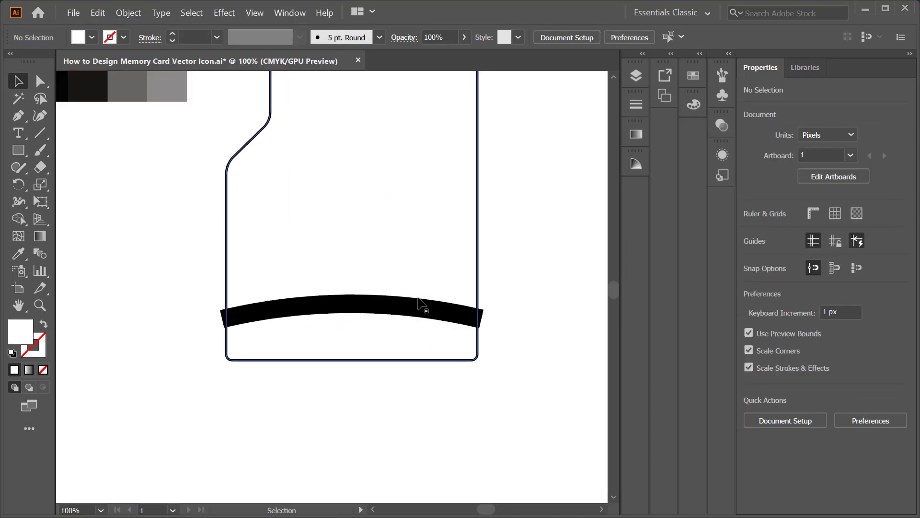
Move the filled arc upward out of the way and delete the leftover centre path it was expanded from.
click(372, 310)
drag(372, 312, 372, 258)
drag(389, 294, 372, 323)
key(a)
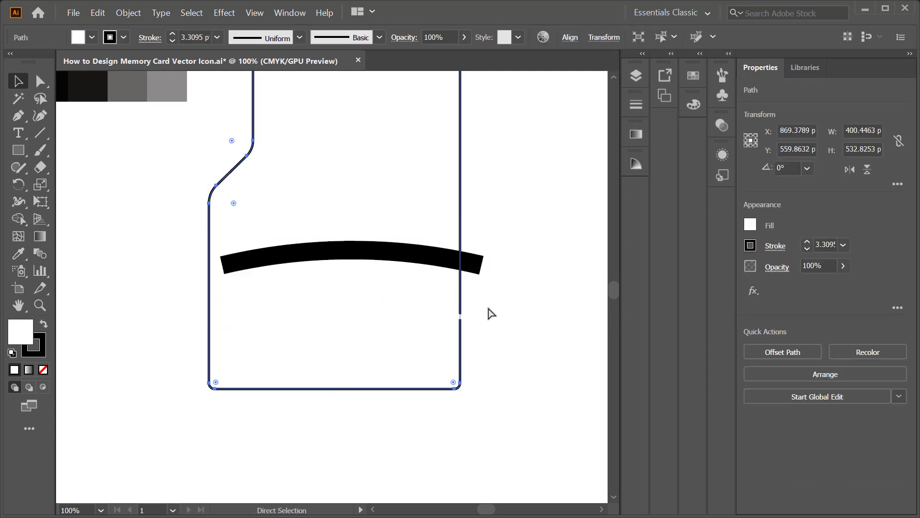
key(ctrl+z)
click(488, 309)
click(478, 317)
key(Delete)
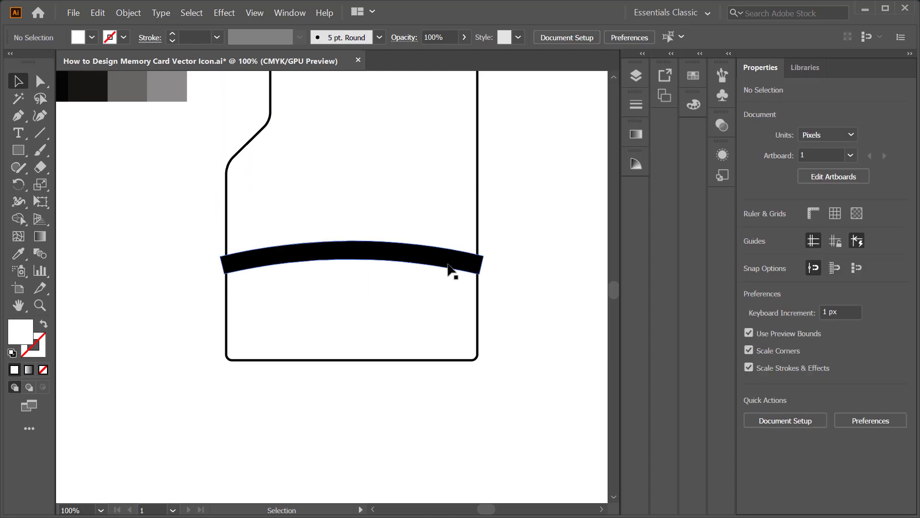
Move the filled arc straight back down across the lower part of the card.
drag(451, 270, 440, 324)
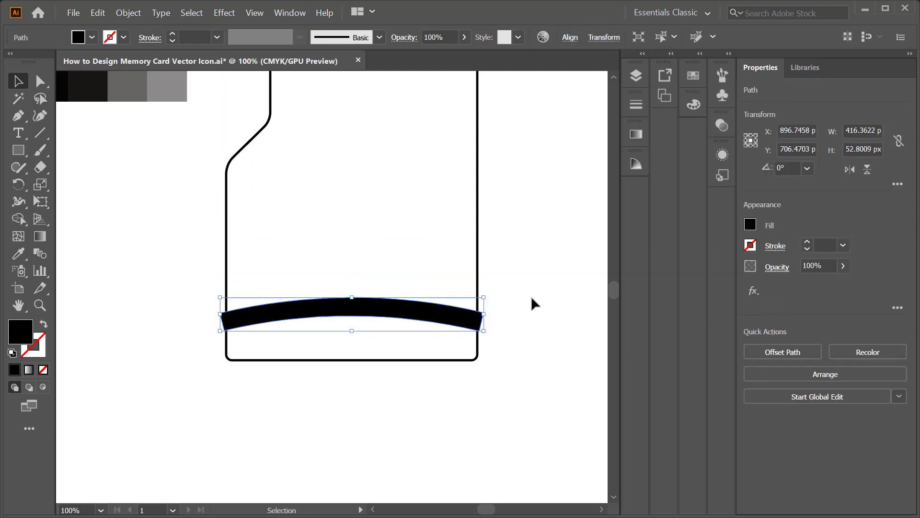
click(532, 298)
scroll(497, 285, down, 1)
scroll(501, 216, up, 1)
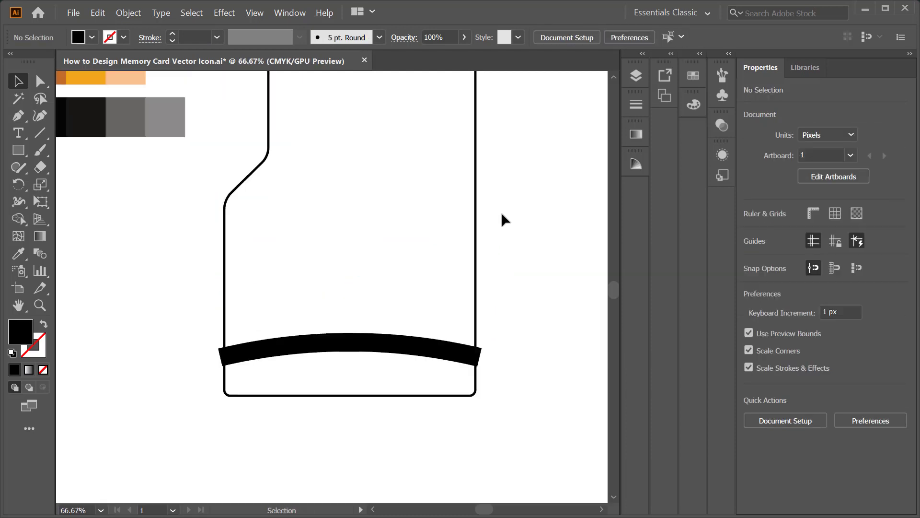
Trim both overhanging ends of the arc band flush with the card's sides using the Shape Builder tool.
click(409, 354)
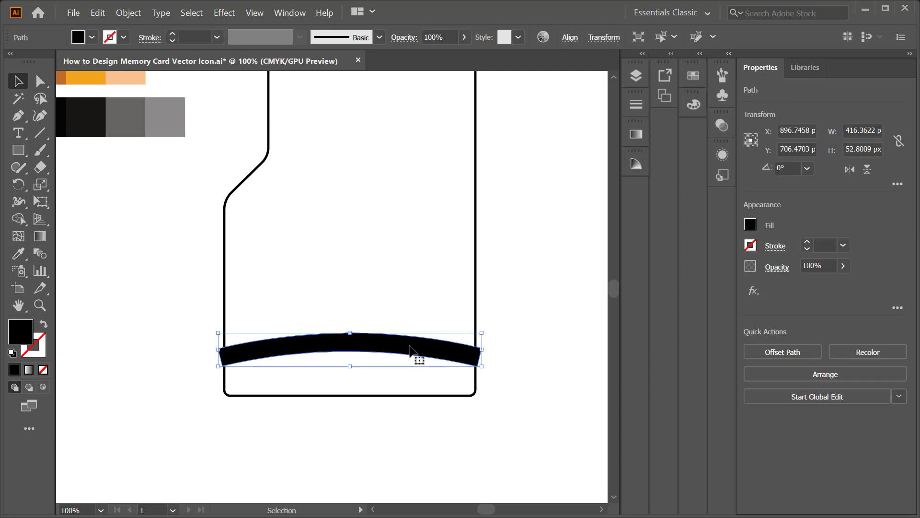
drag(415, 377, 162, 331)
click(18, 219)
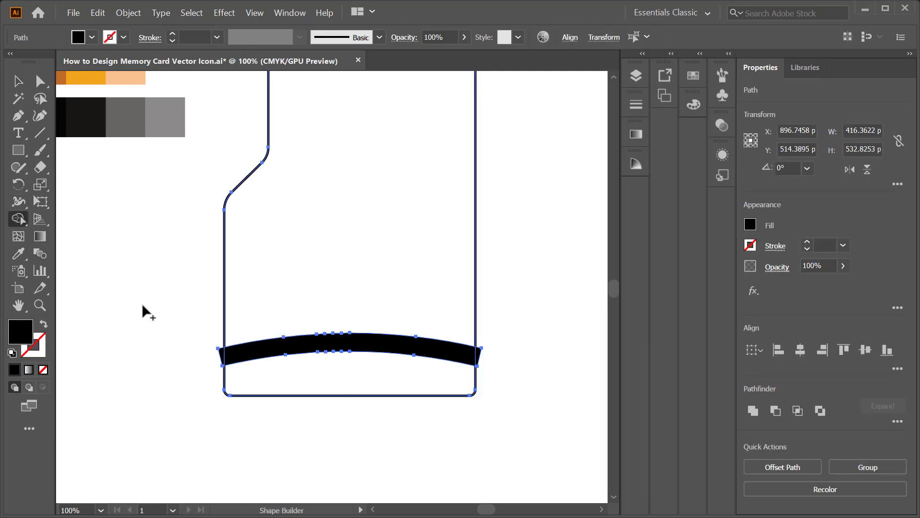
alt+click(221, 356)
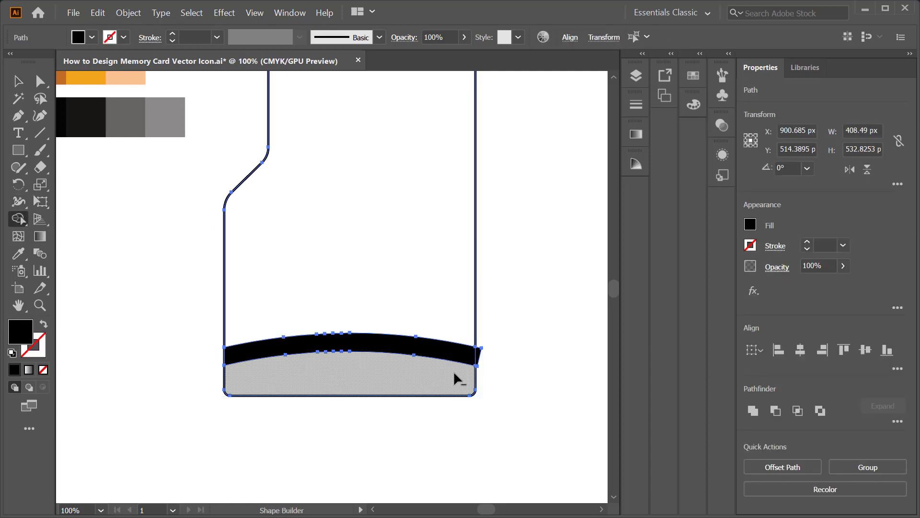
alt+click(478, 356)
key(v)
click(493, 360)
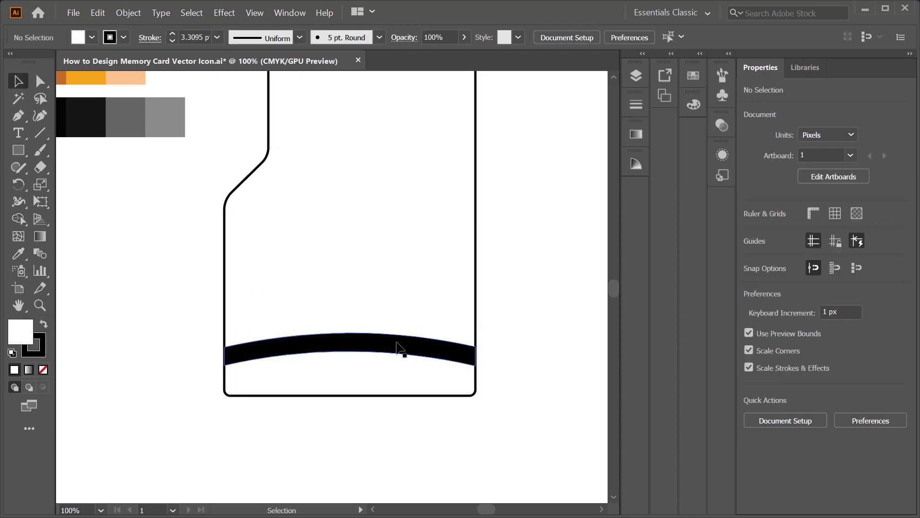
Draw a black rectangle about 44 by 81 px inside the card's upper-left area and place a copy beside it.
click(401, 349)
key(ctrl+minus)
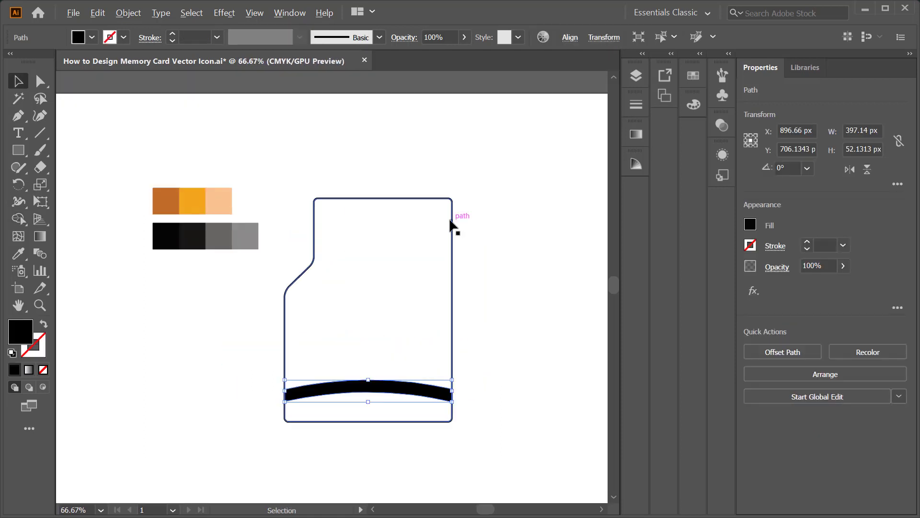
click(355, 146)
click(20, 151)
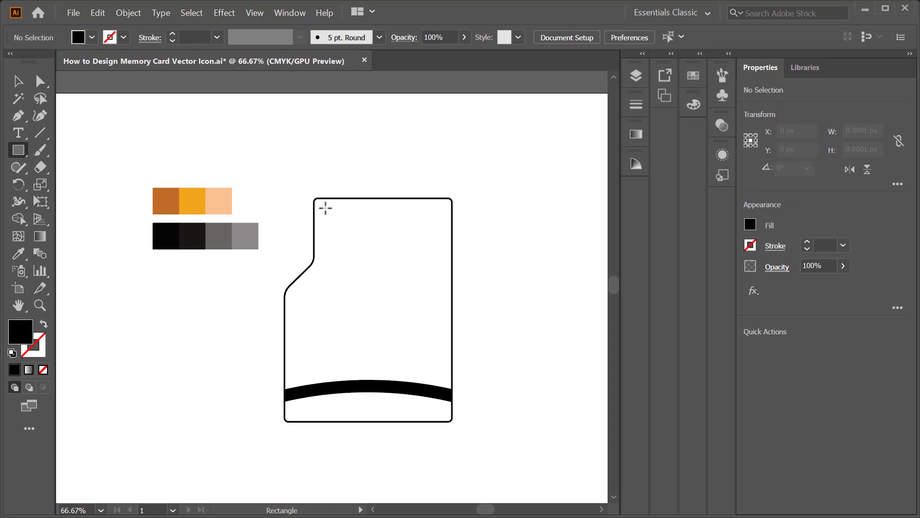
drag(327, 211, 391, 247)
click(19, 81)
click(302, 176)
scroll(347, 216, up, 2)
scroll(355, 237, down, 1)
scroll(331, 230, up, 1)
scroll(343, 190, down, 1)
click(362, 142)
scroll(366, 199, up, 1)
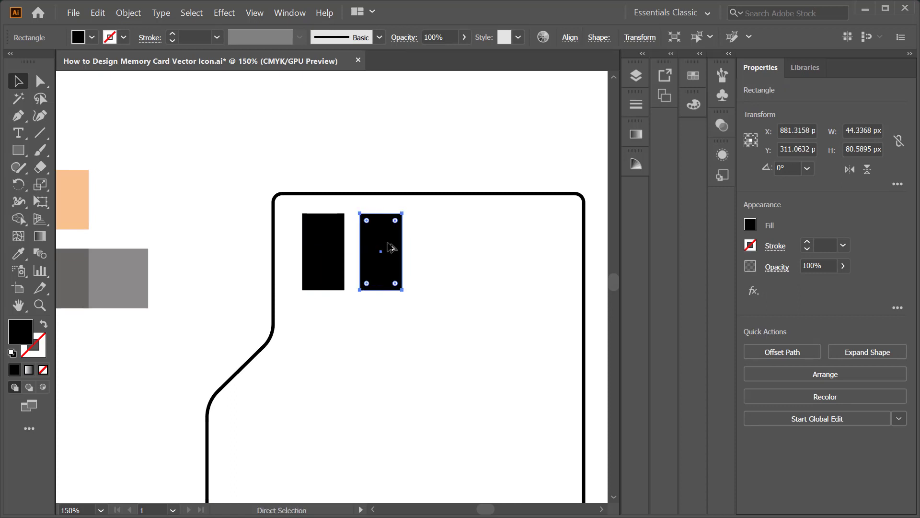
Repeat the duplication twice to make a row of four contact rectangles and group them.
key(ctrl+d)
key(ctrl+d)
shift+click(435, 251)
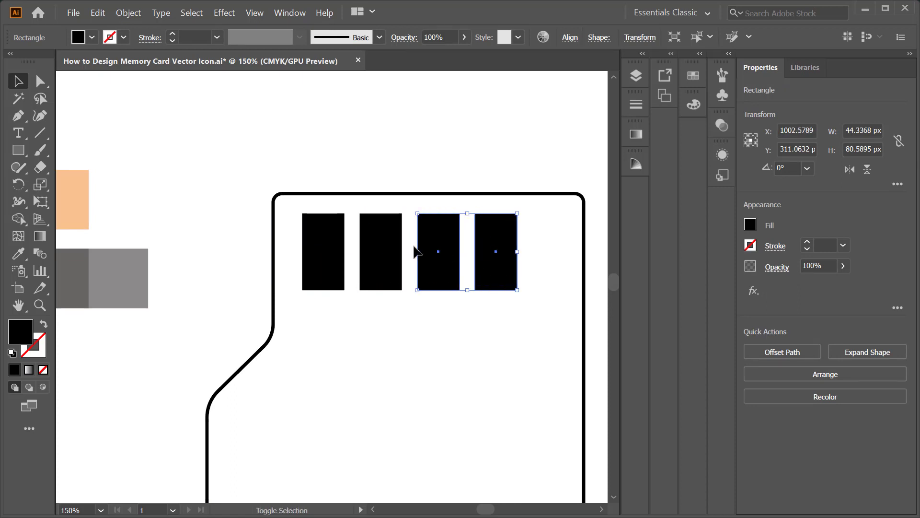
shift+click(381, 246)
shift+click(337, 240)
key(ctrl+g)
Draw a helper rectangle about 327 by 176 px across the card's upper section and swap its fill and stroke.
scroll(408, 229, down, 1)
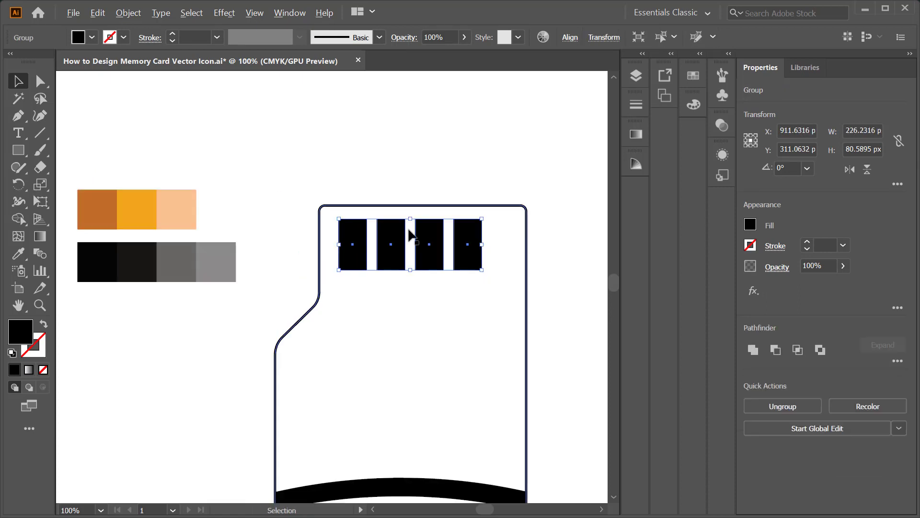
drag(408, 228, 364, 255)
click(499, 176)
key(m)
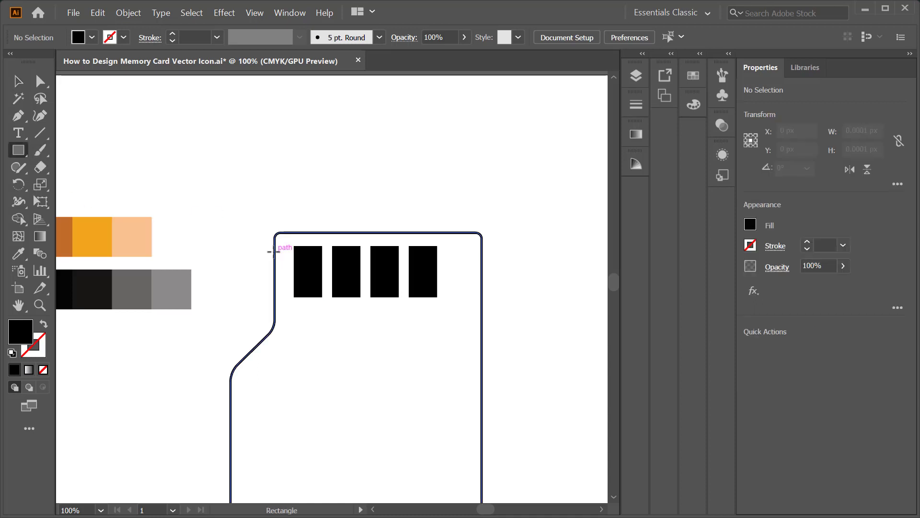
drag(275, 252, 481, 363)
key(v)
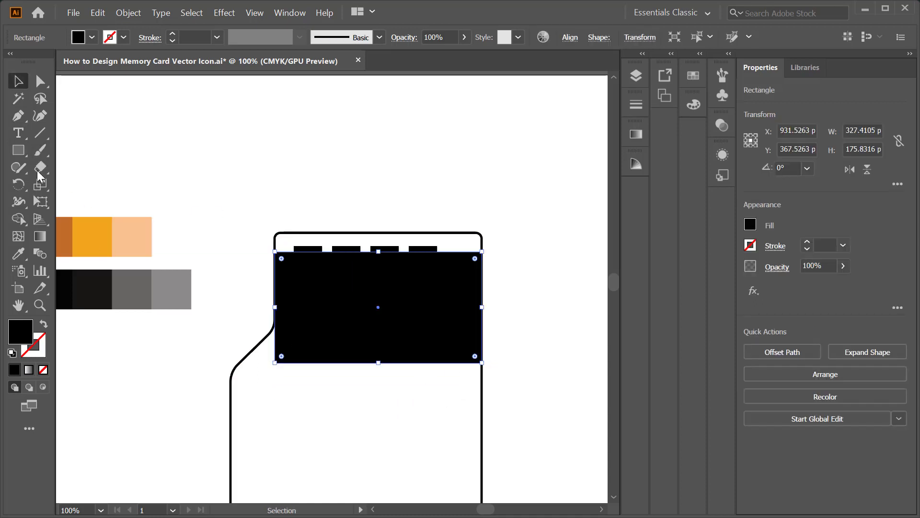
click(44, 327)
click(183, 123)
Center the contact group horizontally with the outlined helper rectangle and delete the helper.
click(431, 263)
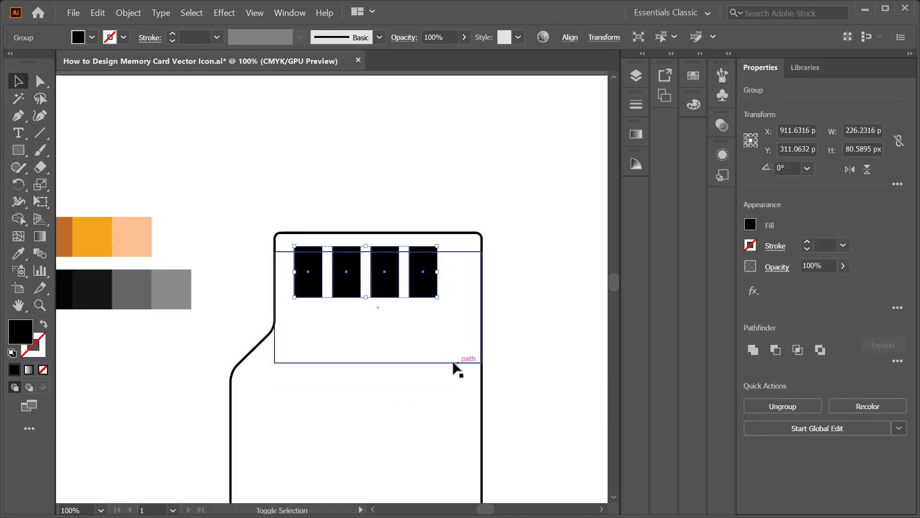
shift+click(454, 363)
click(800, 350)
click(508, 139)
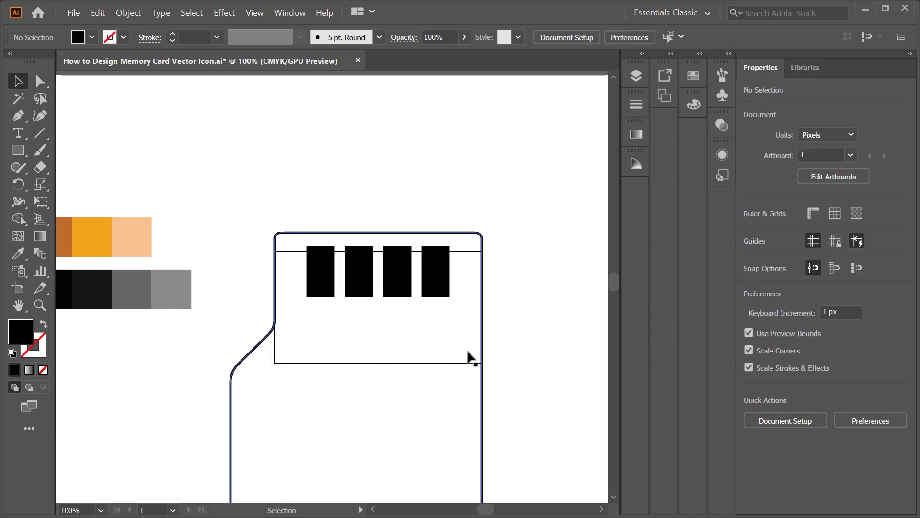
click(454, 362)
key(Delete)
Ungroup the four contact rectangles at the top of the card.
scroll(490, 199, down, 2)
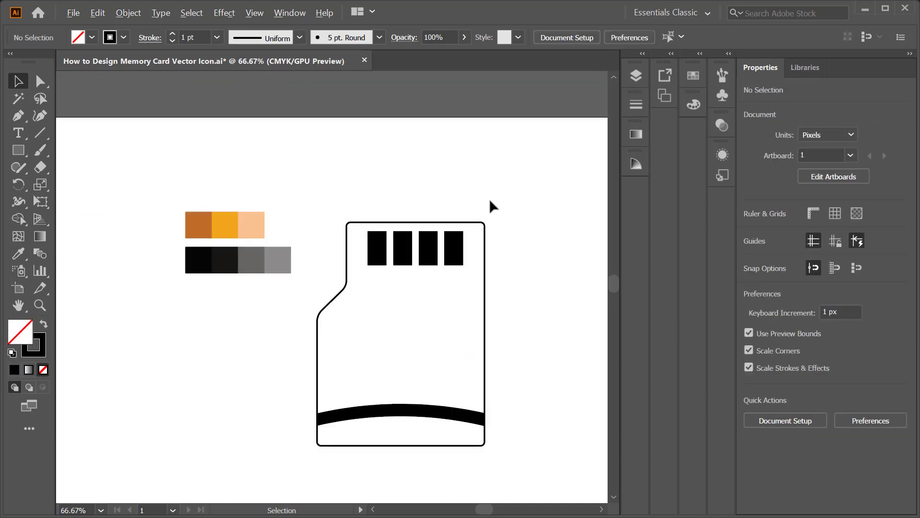
scroll(487, 245, up, 2)
scroll(478, 191, down, 1)
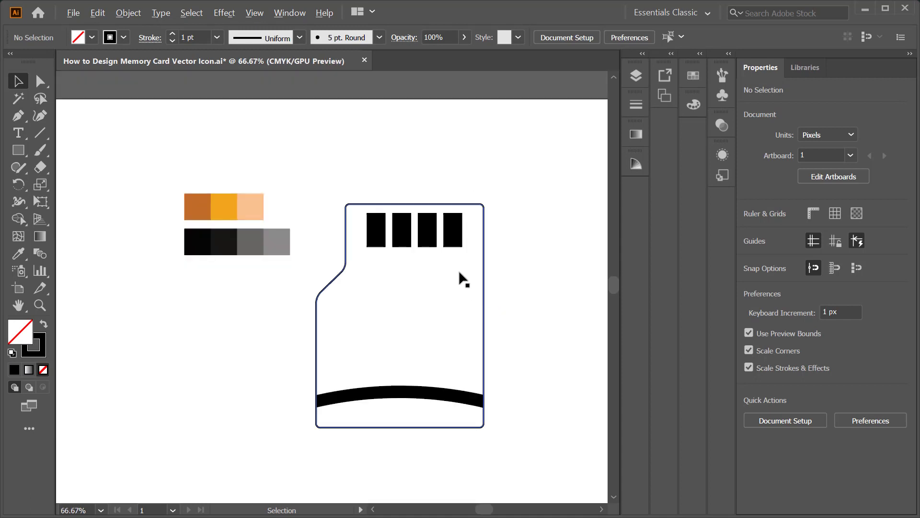
scroll(458, 200, up, 1)
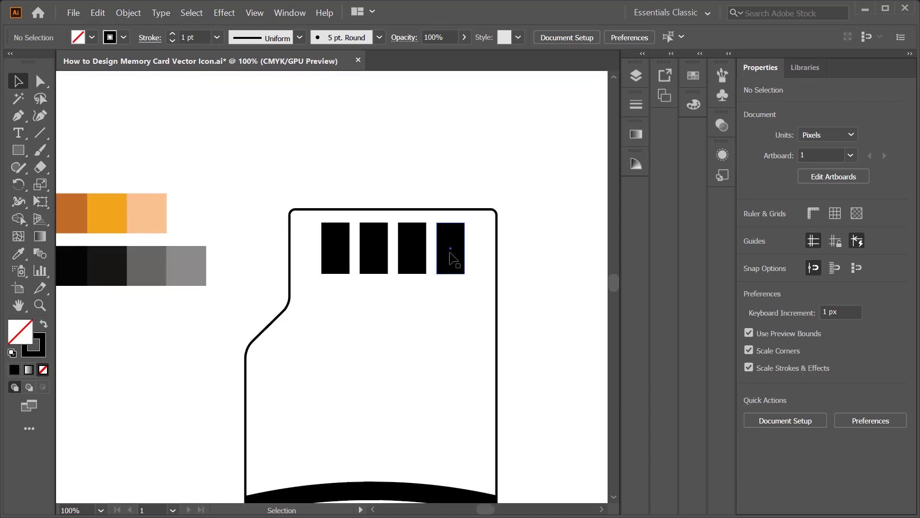
click(453, 260)
right_click(453, 264)
click(503, 354)
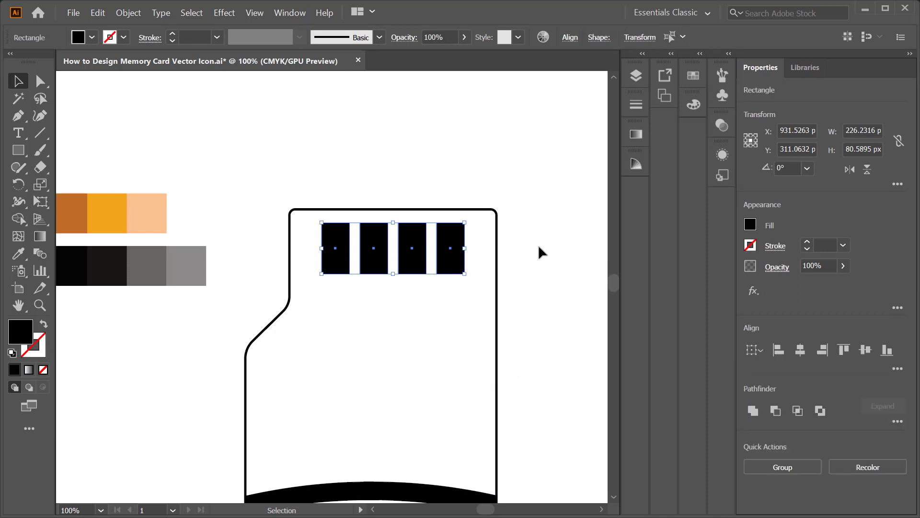
Move the rightmost contact outward to about X 1036 px and the leftmost contact to about X 832 px.
scroll(453, 240, up, 1)
click(453, 232)
scroll(454, 246, up, 1)
drag(452, 243, 469, 265)
click(238, 267)
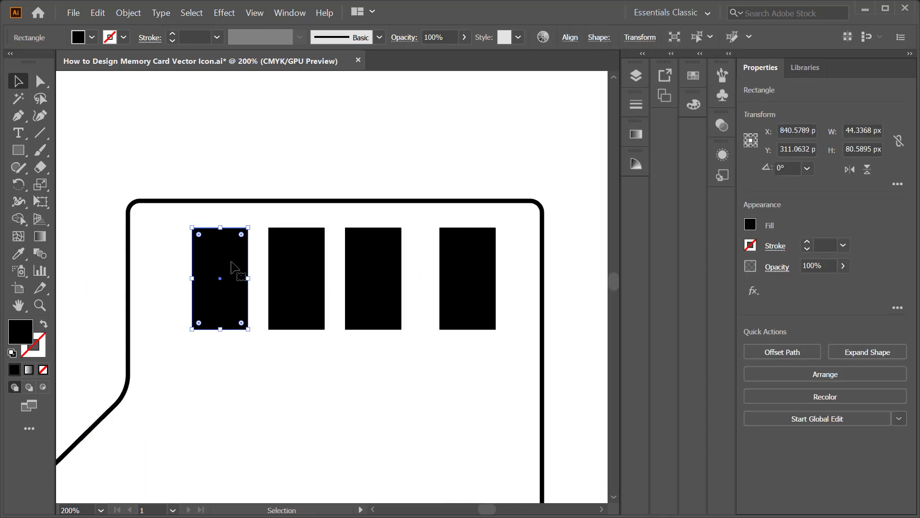
drag(239, 267, 222, 267)
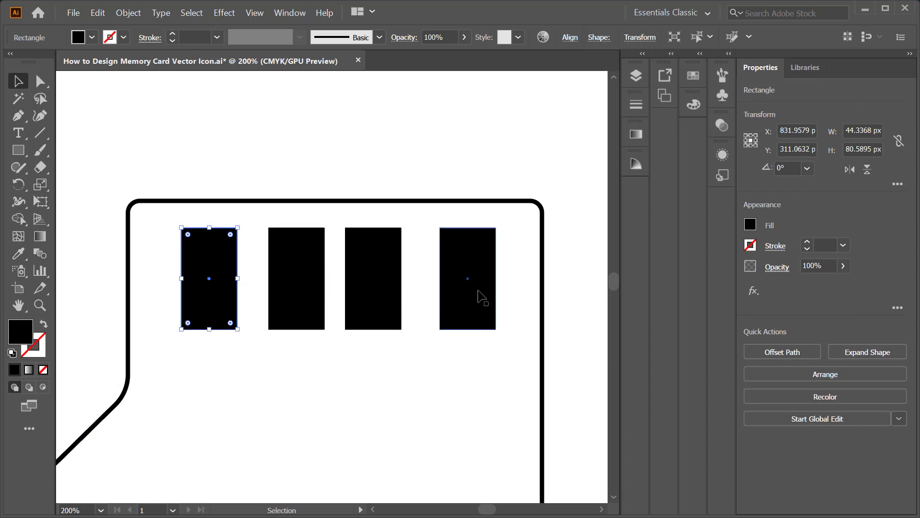
scroll(456, 187, down, 2)
Distribute the four contact rectangles evenly across the row by their left edges and group them.
click(459, 223)
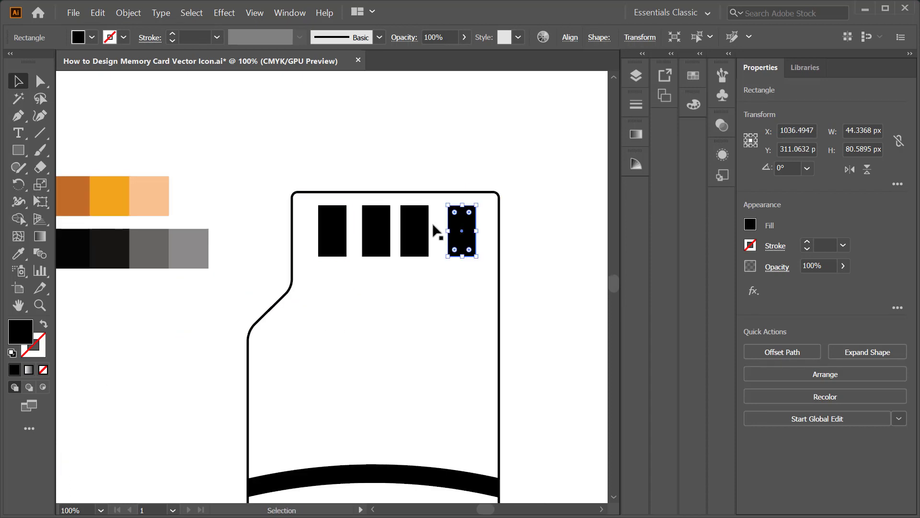
shift+click(418, 229)
shift+click(376, 229)
shift+click(335, 231)
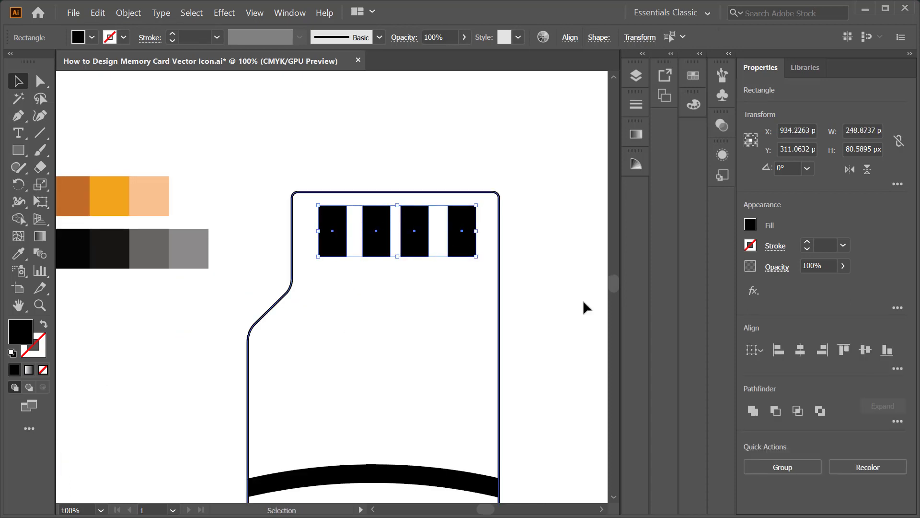
click(898, 368)
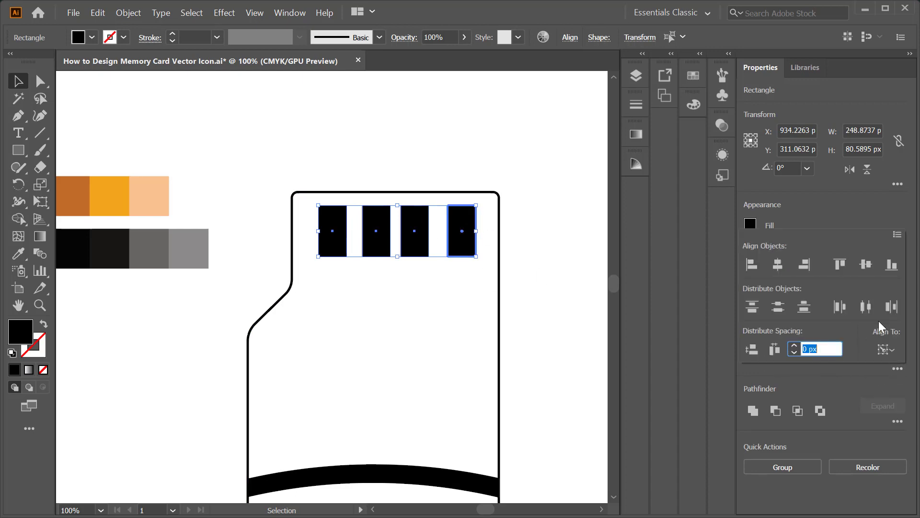
click(888, 306)
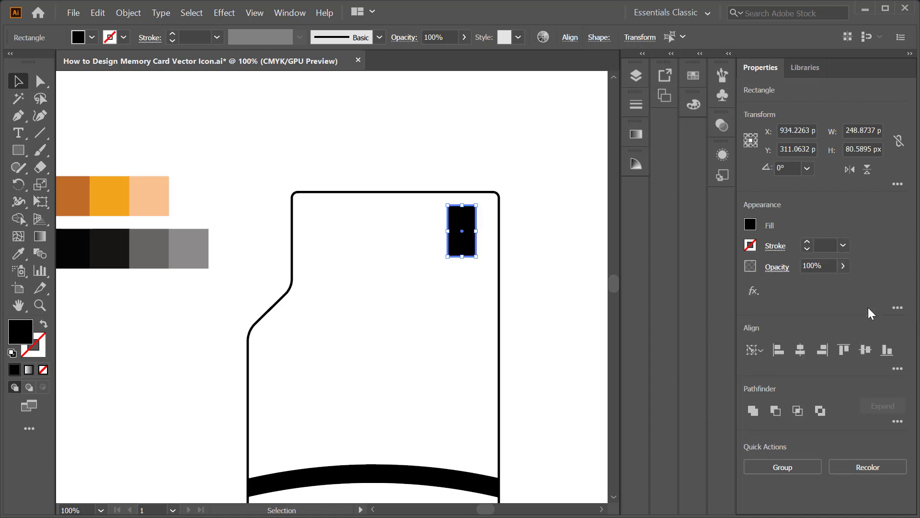
key(ctrl+z)
click(897, 369)
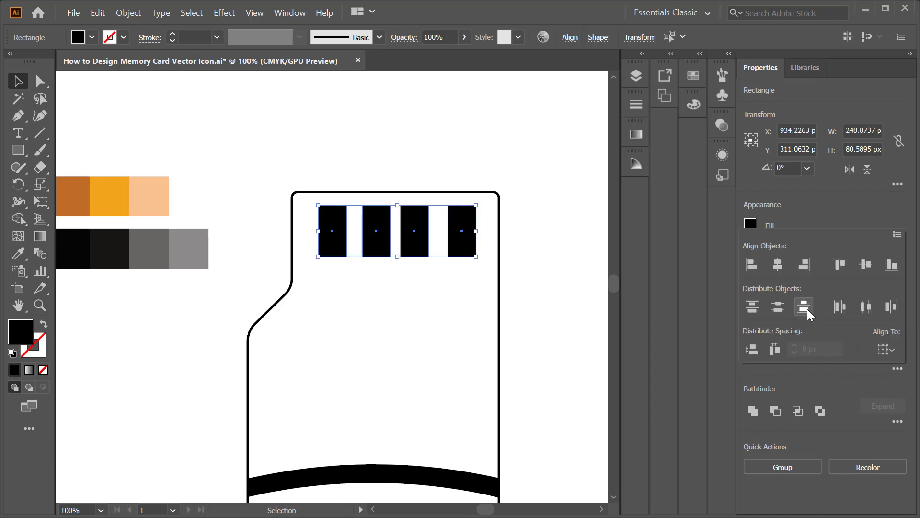
click(839, 306)
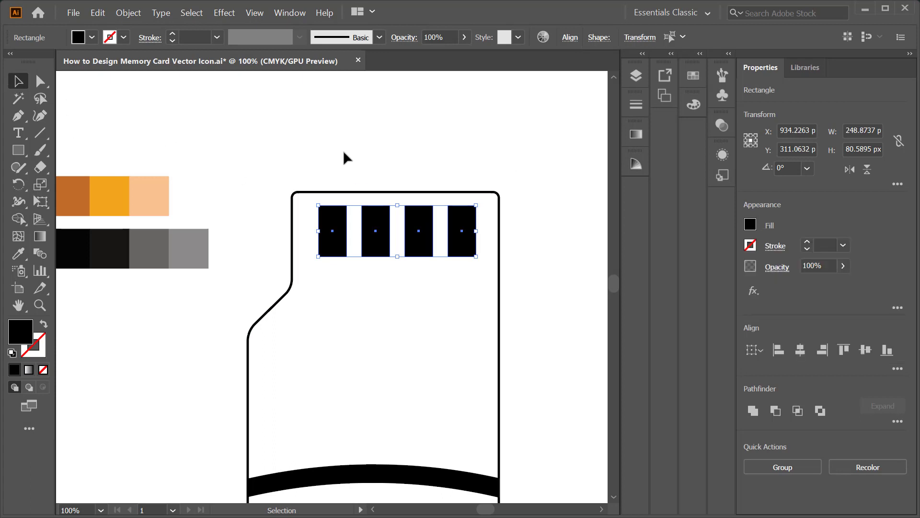
key(ctrl+g)
Draw a thin black bar about 327 by 17 px across the card just below the contacts.
key(m)
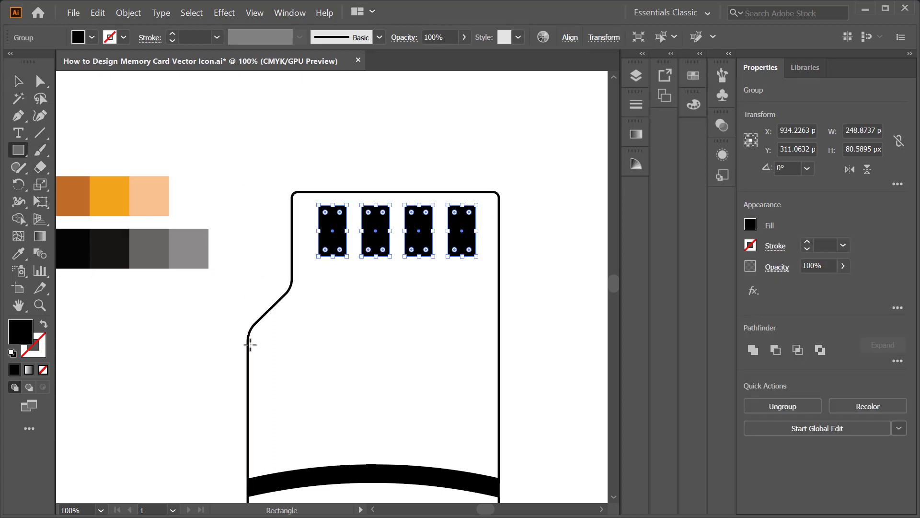
drag(292, 271, 499, 282)
key(v)
Center the contact group horizontally on the thin bar, using the bar as the key object.
shift+click(424, 252)
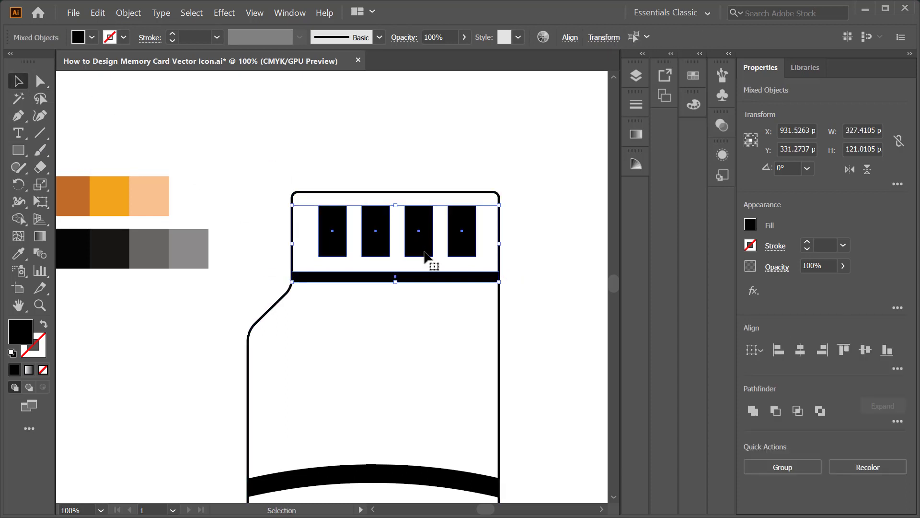
click(434, 276)
click(805, 355)
click(535, 288)
click(491, 276)
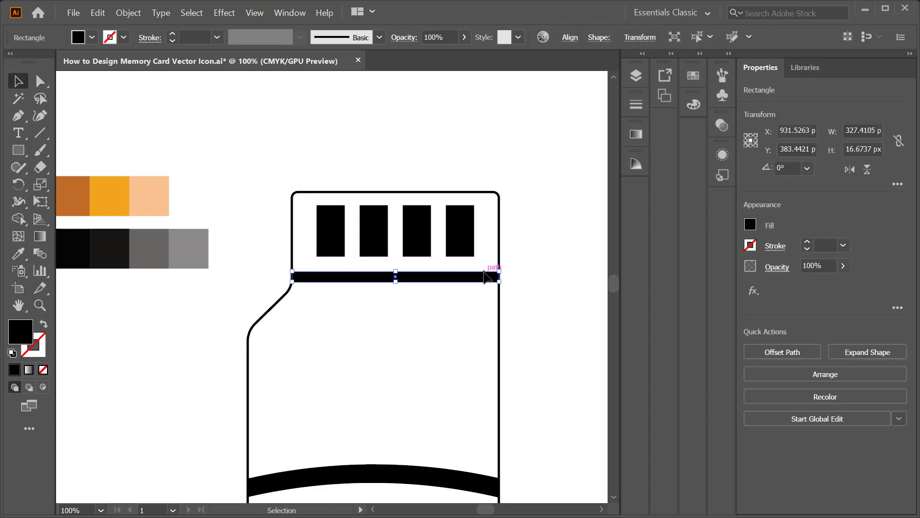
Delete the thin black bar below the four contacts.
key(Delete)
scroll(436, 240, down, 2)
scroll(424, 352, up, 1)
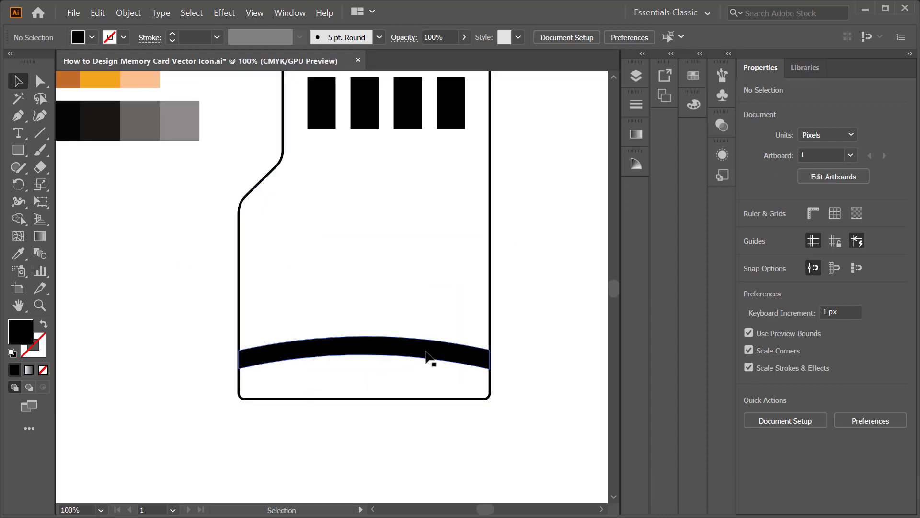
Place a copy of the curved band outside the card at about X 427 px and duplicate that copy about 6 px lower.
click(433, 358)
scroll(510, 316, down, 1)
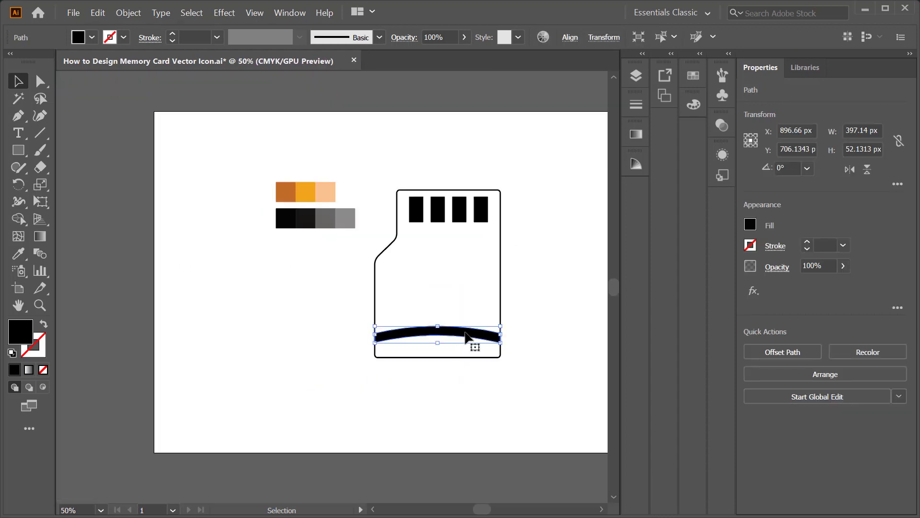
drag(470, 341, 307, 333)
scroll(307, 333, up, 2)
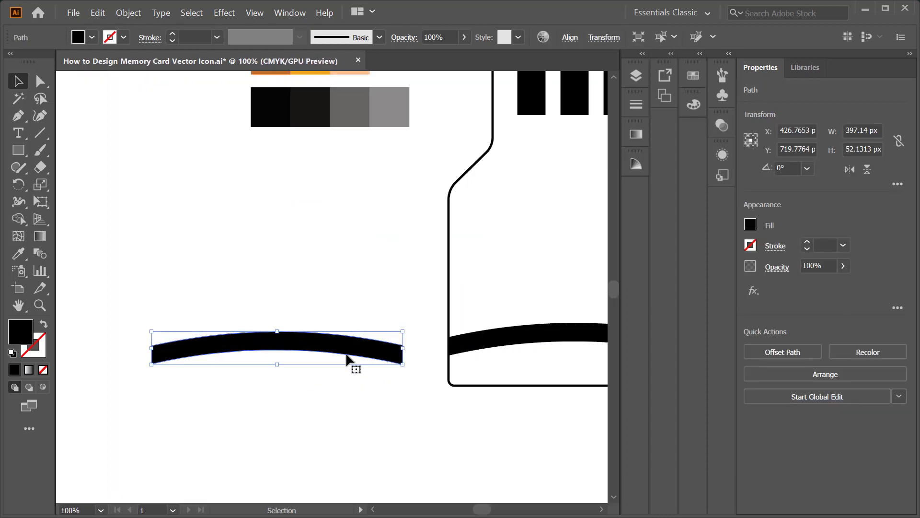
scroll(277, 351, up, 1)
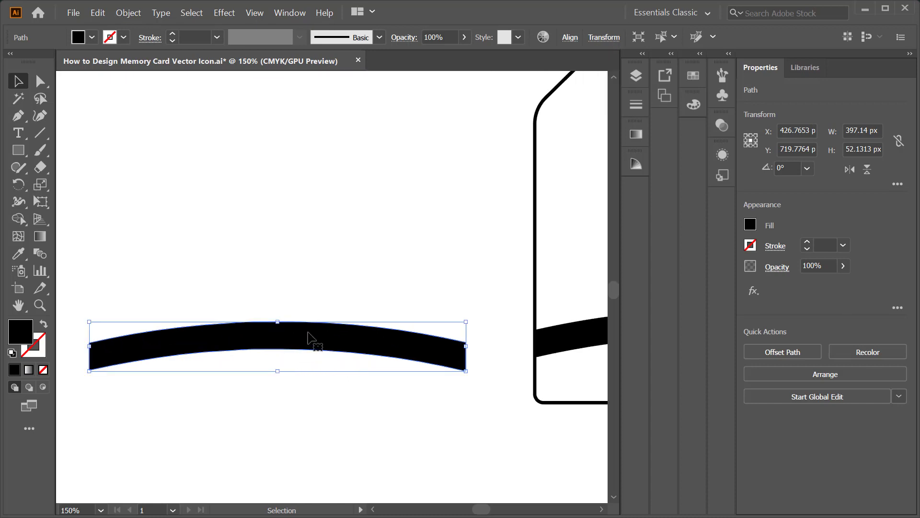
drag(307, 332, 308, 337)
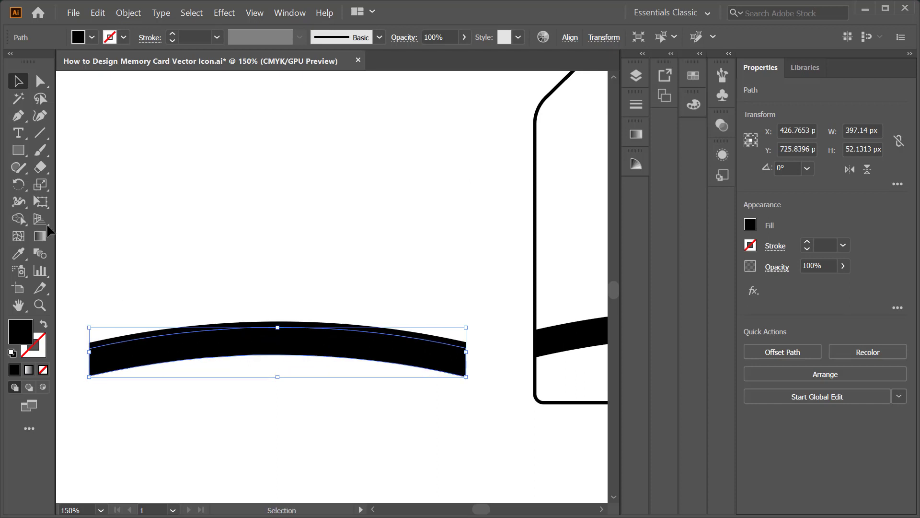
Split the two overlapping curved bands with Shape Builder and delete the thick lower piece, keeping only the thin upper sliver.
click(18, 219)
click(18, 81)
drag(242, 298, 279, 352)
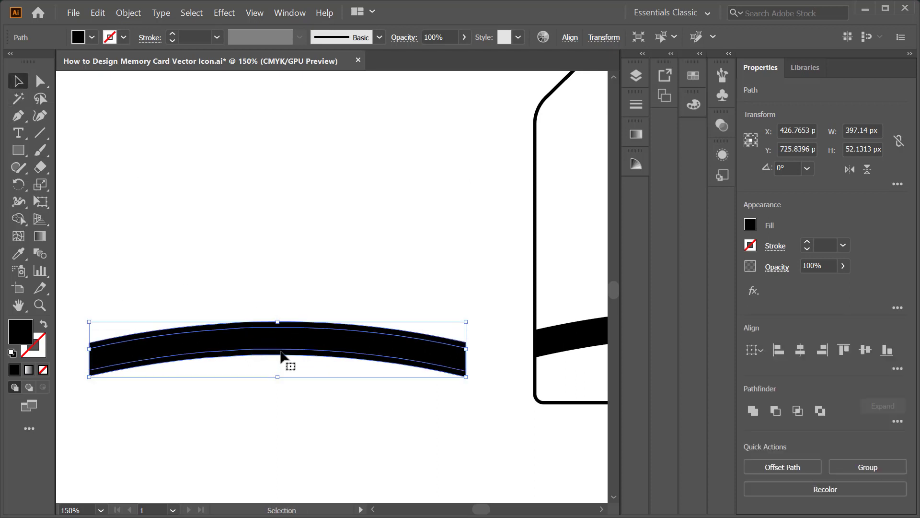
click(19, 221)
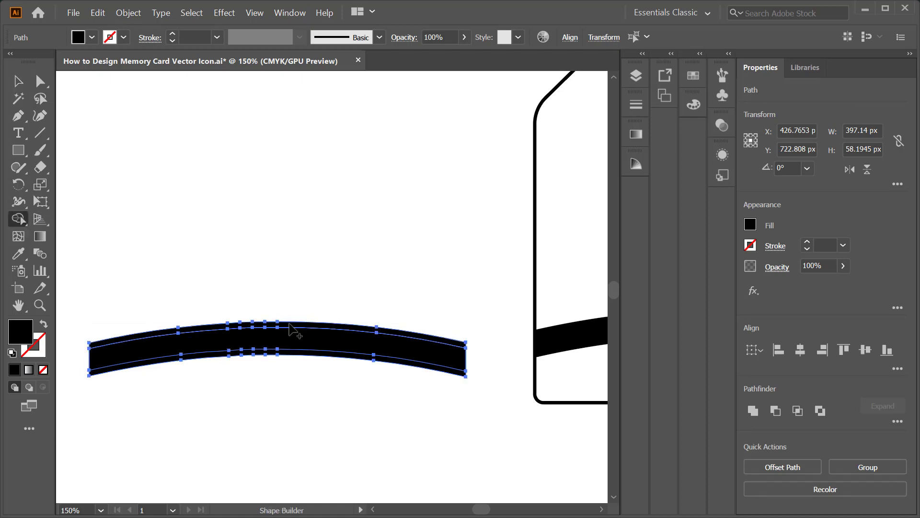
click(16, 82)
click(286, 303)
drag(280, 349, 281, 387)
click(300, 250)
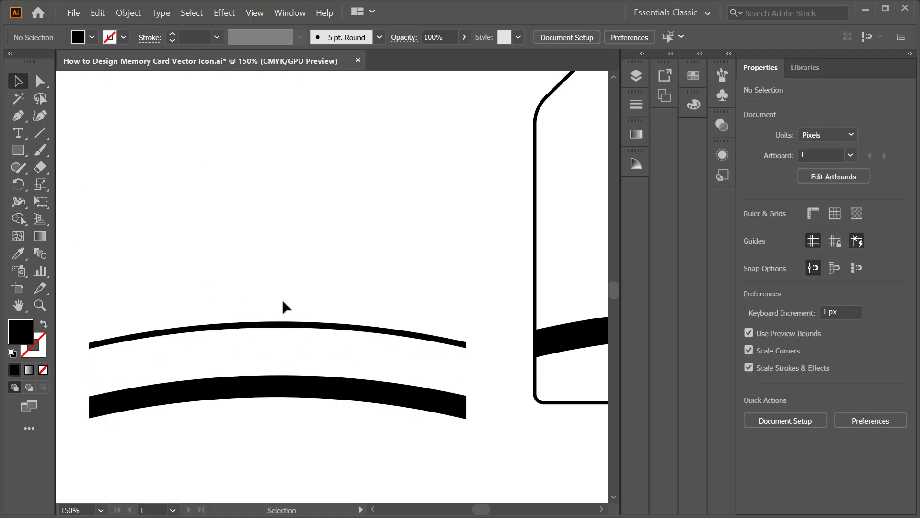
click(294, 386)
key(Delete)
Taper both ends of the thin curved sliver to points by moving its lower corner anchors onto the upper ones.
click(200, 329)
key(a)
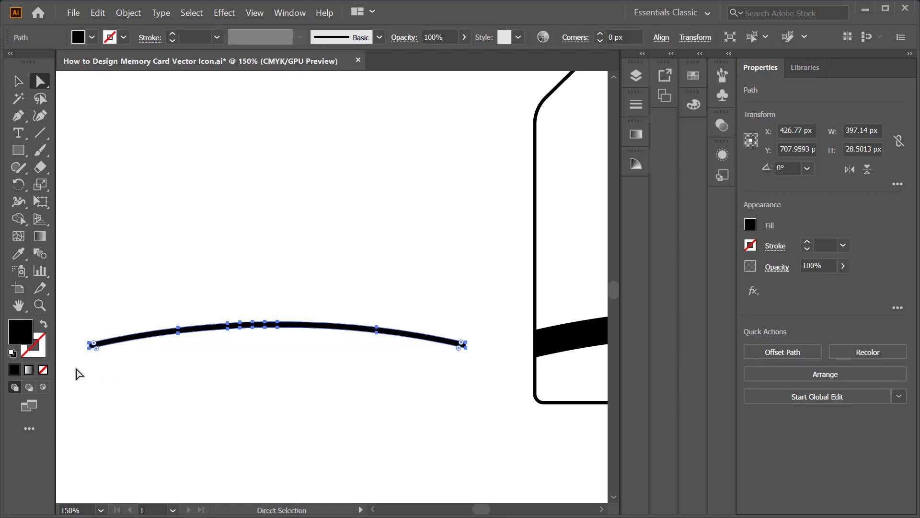
scroll(86, 357, up, 6)
drag(144, 303, 146, 258)
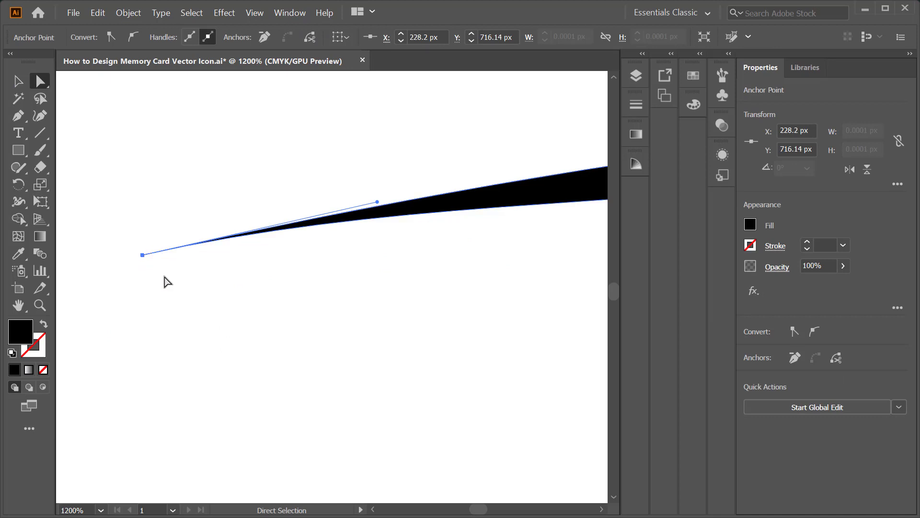
scroll(163, 281, down, 7)
scroll(402, 278, up, 7)
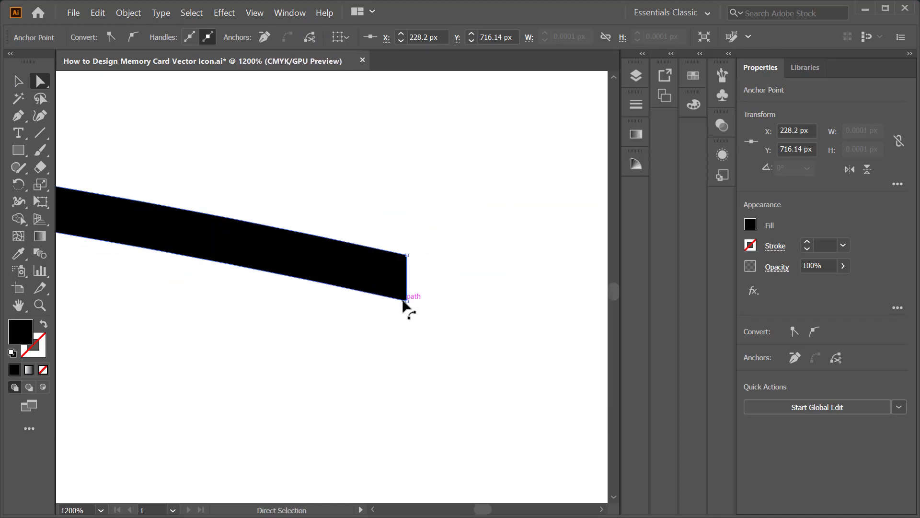
drag(405, 301, 405, 255)
scroll(437, 294, down, 7)
key(v)
click(160, 249)
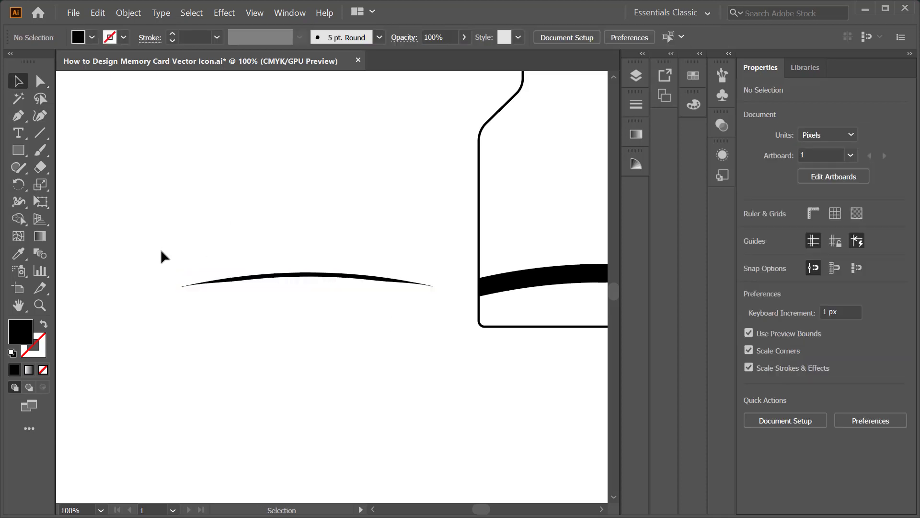
Align the tapered sliver to the horizontal centre and top edge of the card's curved band, using the band as key object.
drag(160, 243, 434, 352)
scroll(292, 299, down, 3)
scroll(409, 271, up, 2)
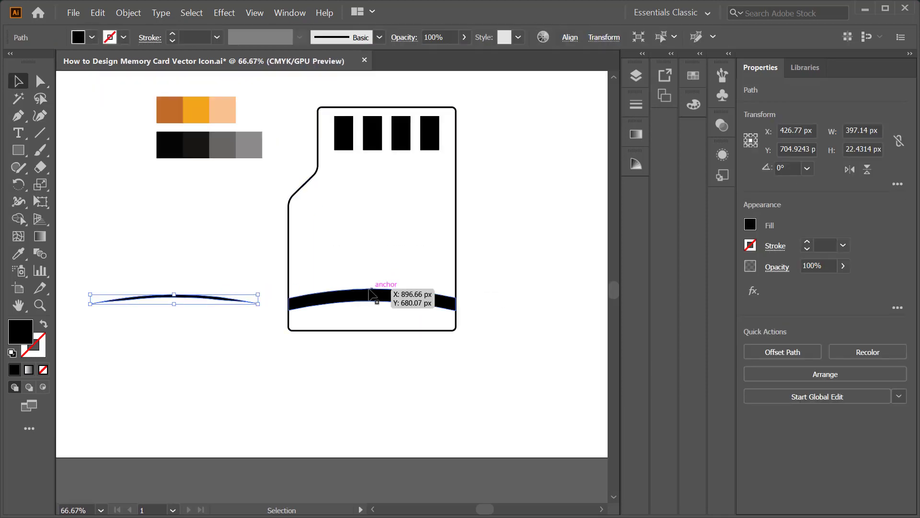
shift+click(365, 294)
click(376, 296)
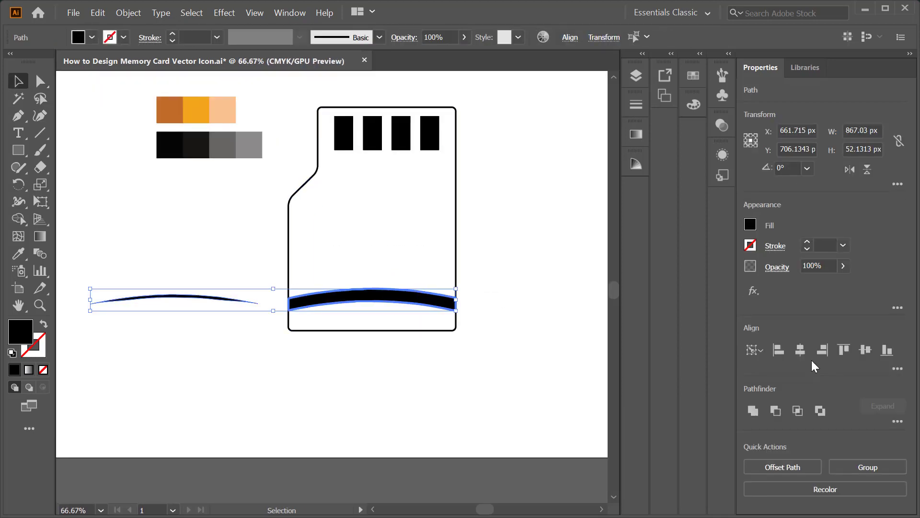
click(864, 351)
click(844, 352)
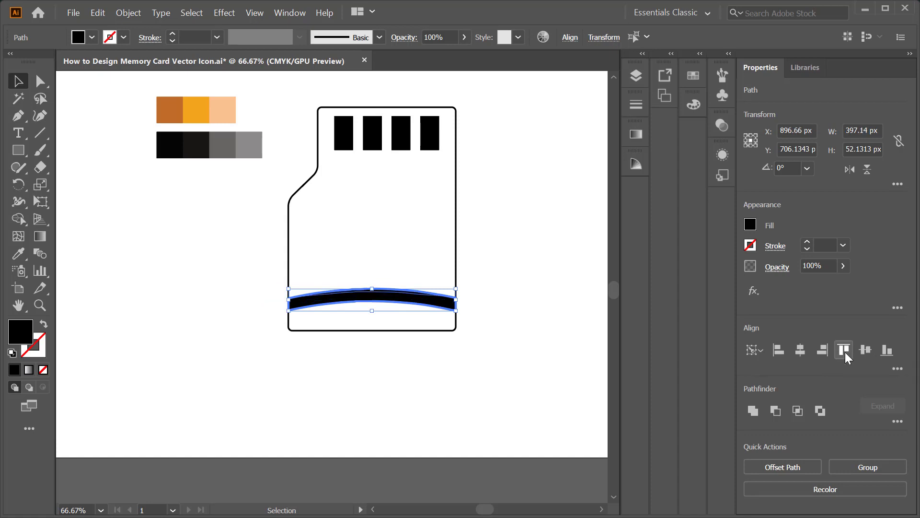
click(494, 288)
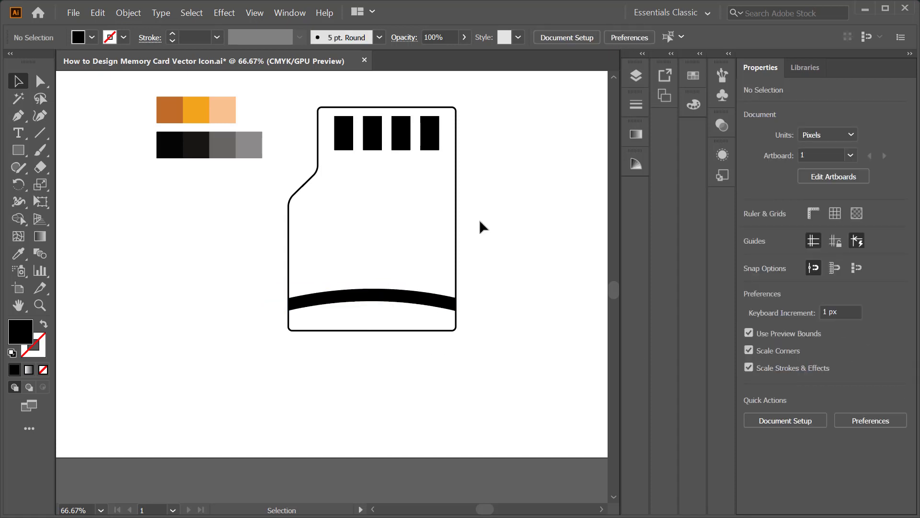
Place a copy of the card outline beside the card and duplicate it about 11 px to the left and 10 px down.
click(456, 184)
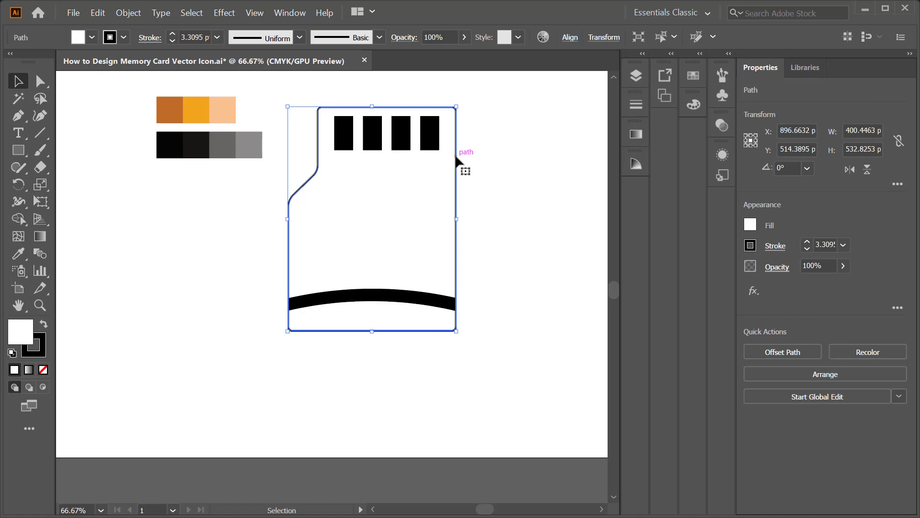
drag(456, 161, 254, 282)
key(ctrl+equal)
key(ctrl+equal)
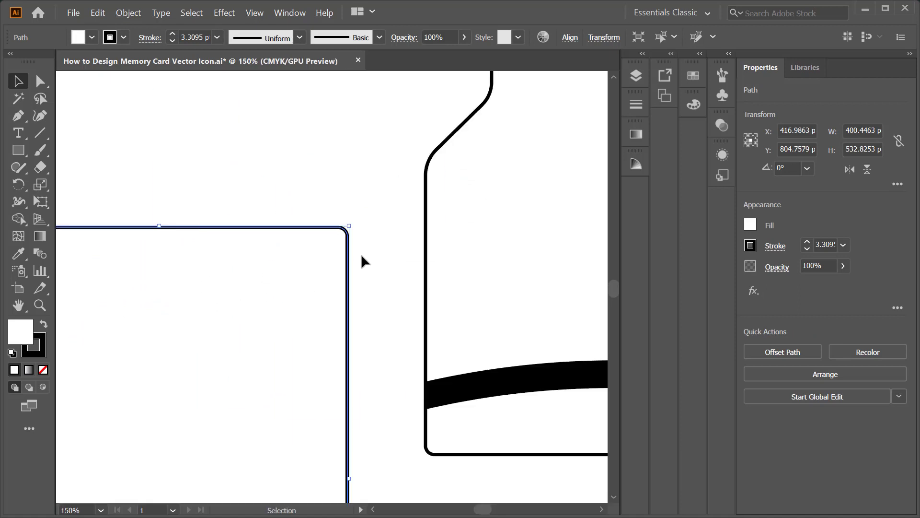
key(ctrl+minus)
key(ctrl+minus)
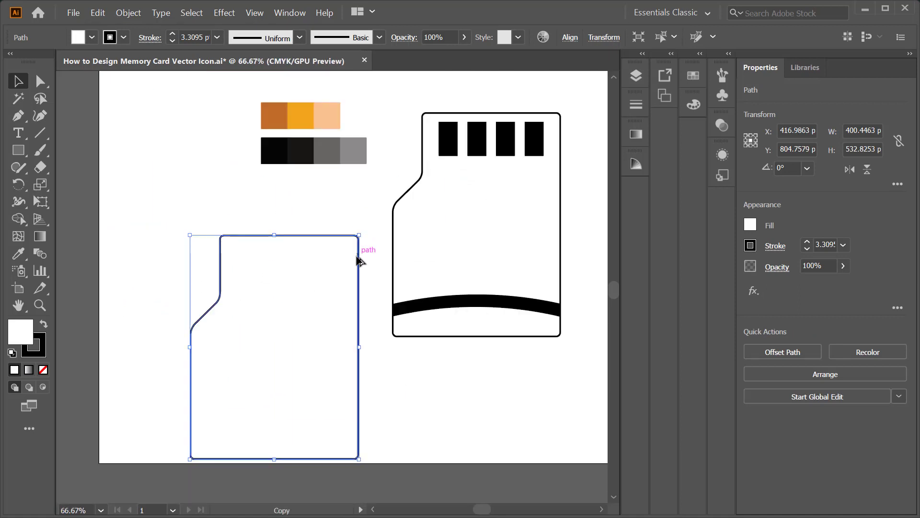
drag(357, 257, 354, 264)
drag(239, 271, 238, 272)
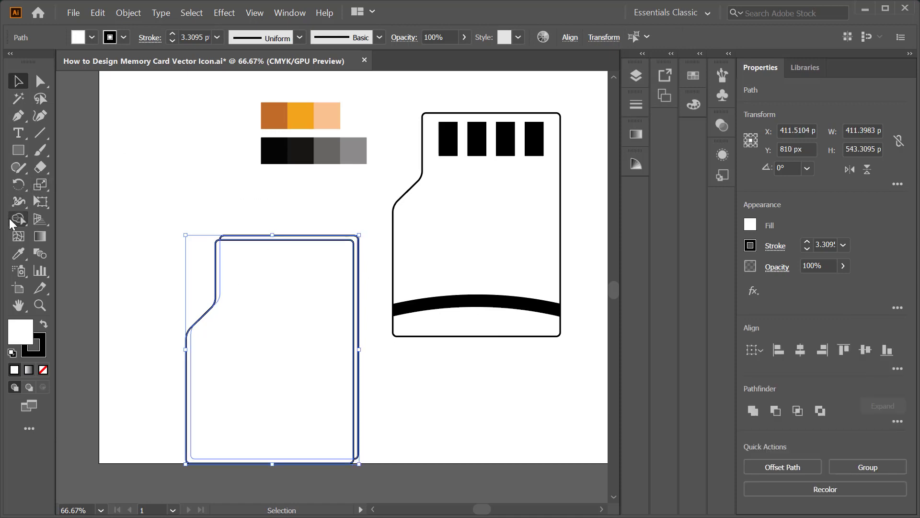
Split the overlapping outlines with Shape Builder and delete the surplus, keeping only the narrow strip along the top and right edges.
click(13, 219)
click(288, 237)
key(v)
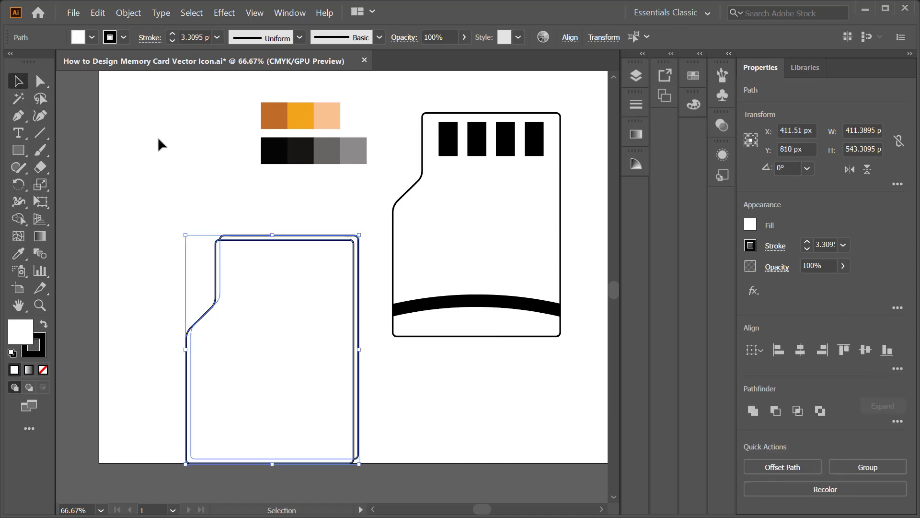
click(179, 269)
click(245, 344)
key(Delete)
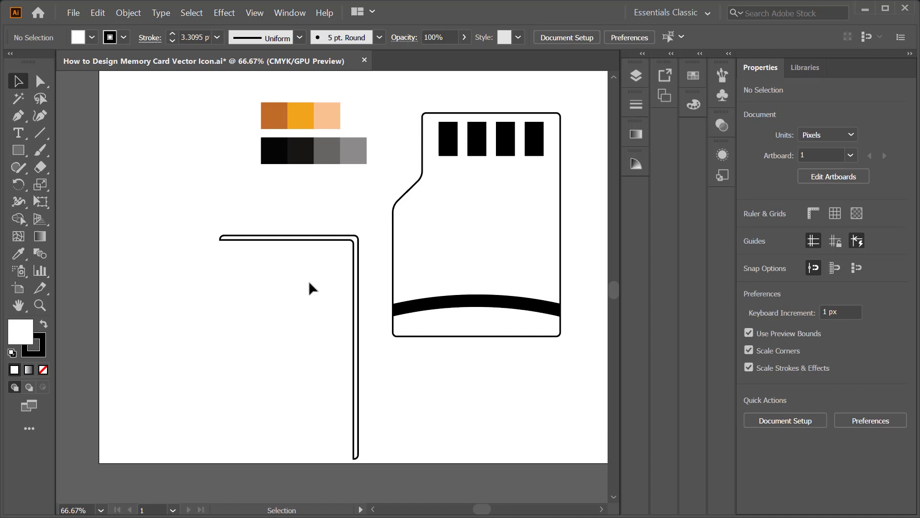
Add an anchor point on the lower edge of the strip's horizontal arm near its rounded left end, at about X 297 px.
scroll(228, 237, up, 3)
key(a)
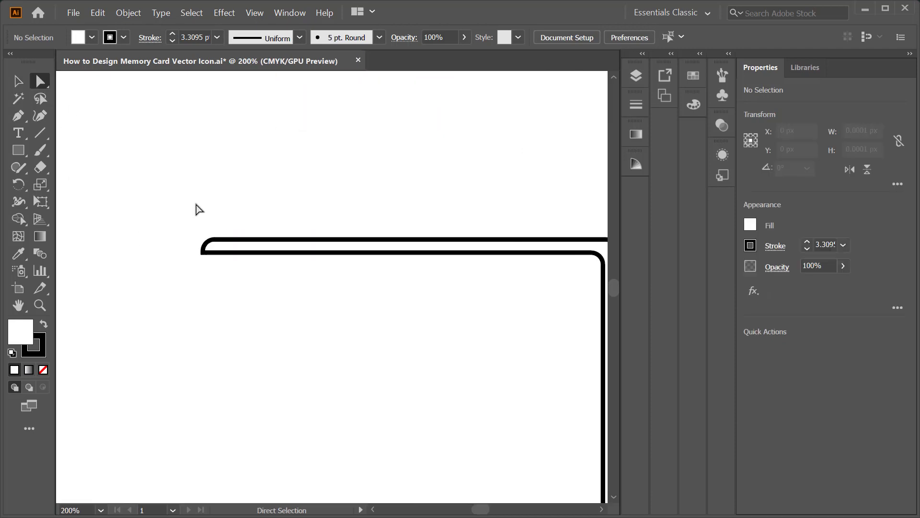
drag(179, 217, 249, 288)
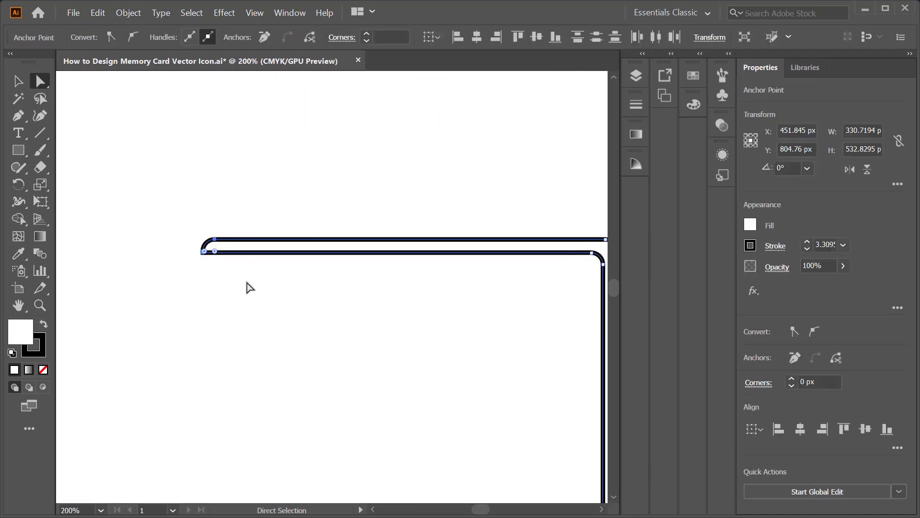
scroll(215, 248, up, 3)
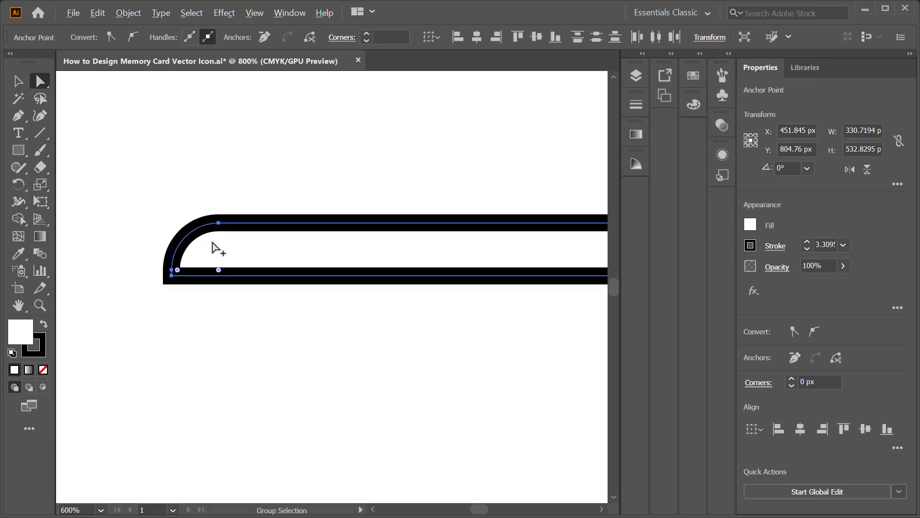
drag(19, 117, 62, 130)
click(214, 276)
click(40, 81)
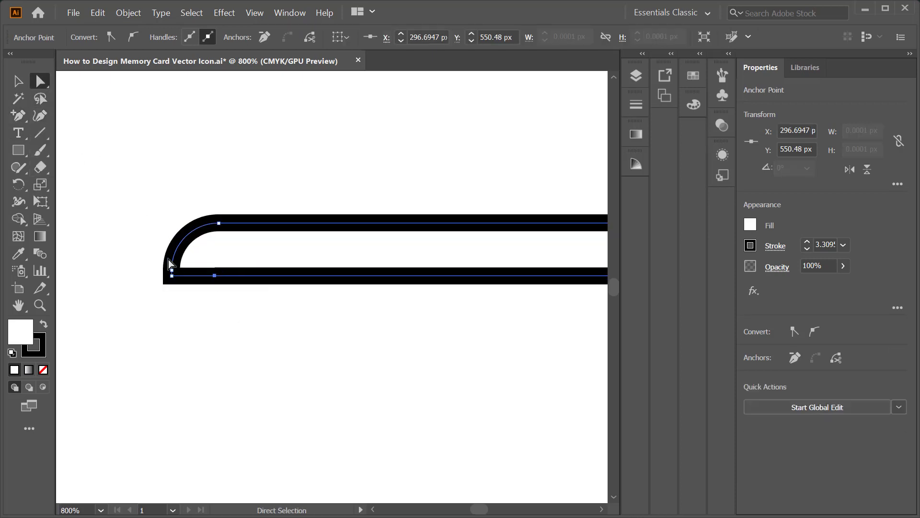
Delete the anchors of the strip's rounded left end and taper the arm by moving the lower end anchor onto the upper one.
drag(169, 259, 186, 308)
key(Delete)
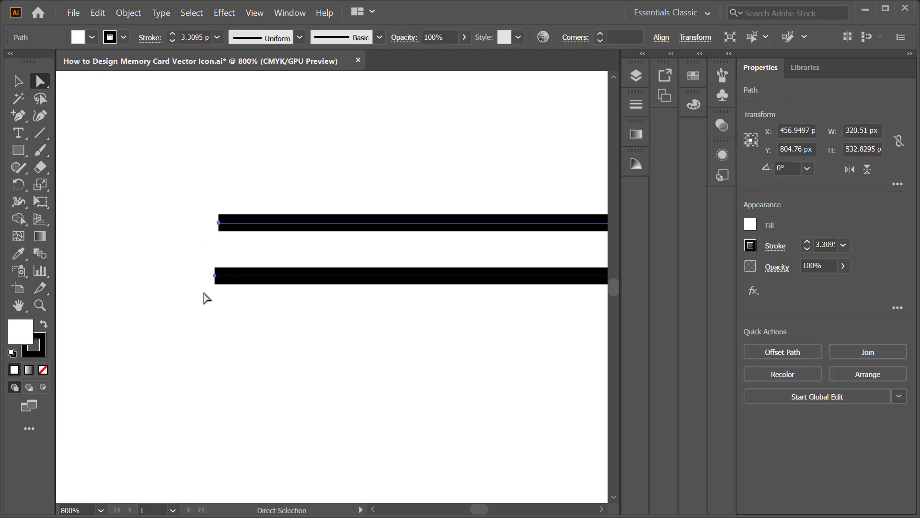
drag(214, 275, 219, 224)
Add an anchor point on each long edge of the strip's vertical arm, level with each other at about Y 862 px.
scroll(253, 250, down, 8)
scroll(335, 240, up, 3)
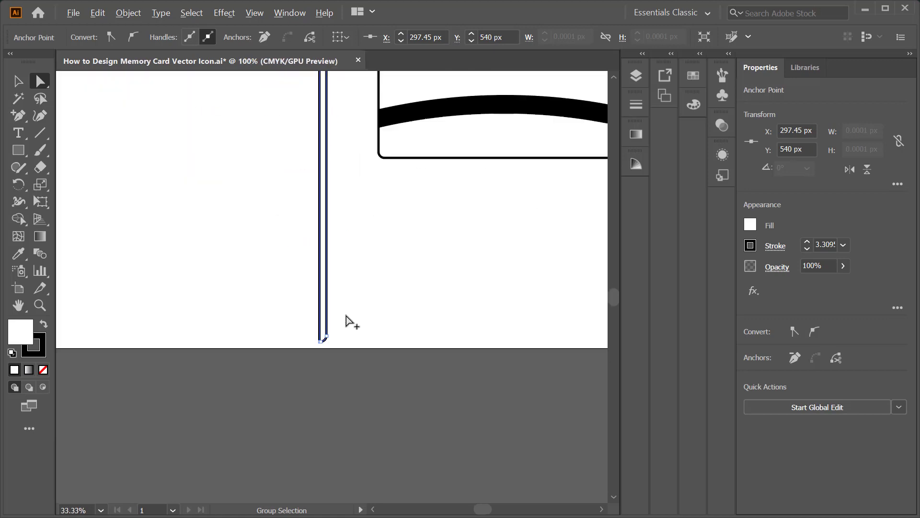
scroll(351, 322, up, 5)
key(plus)
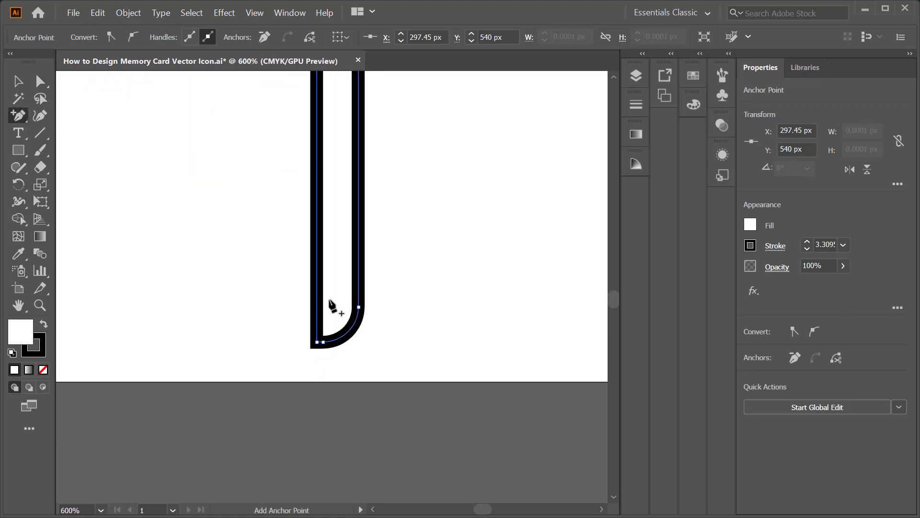
scroll(335, 302, down, 6)
scroll(341, 232, up, 2)
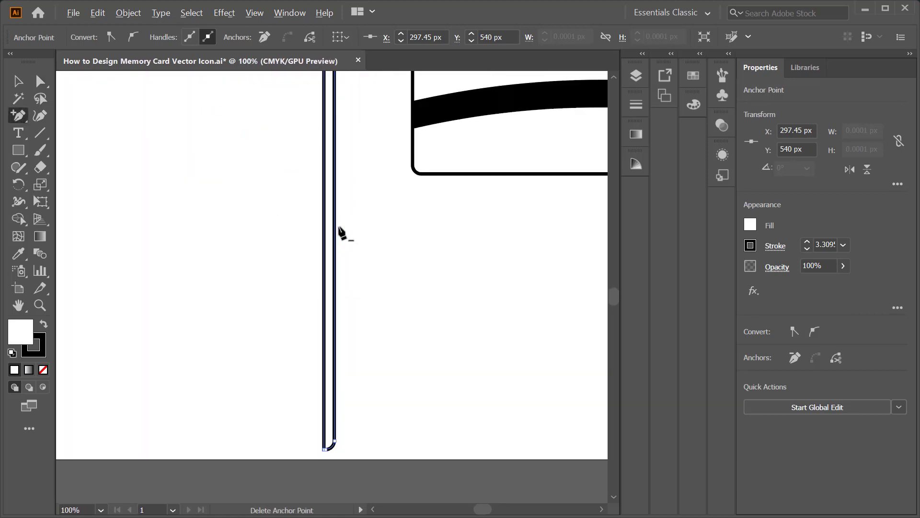
click(324, 253)
click(334, 253)
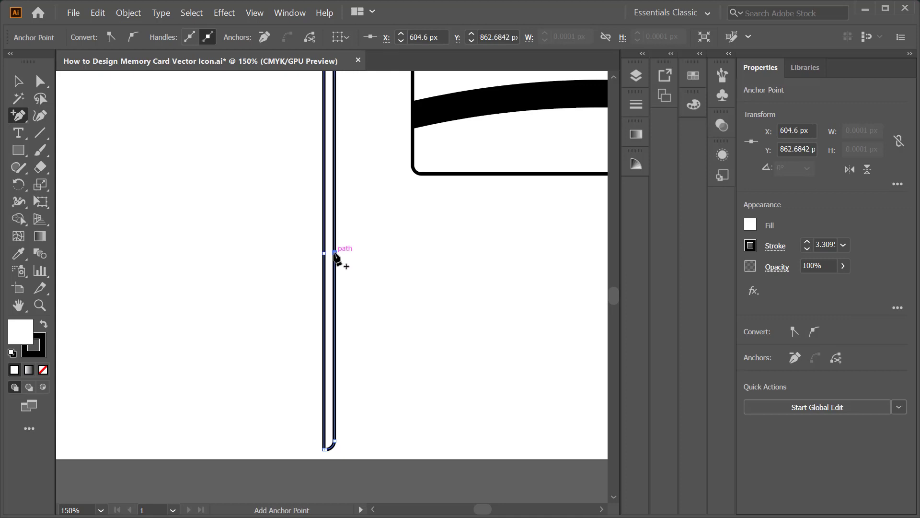
Remove the vertical arm's part below the added anchors and taper the arm by moving its inner end anchor onto the outer one.
click(40, 81)
drag(376, 410, 275, 463)
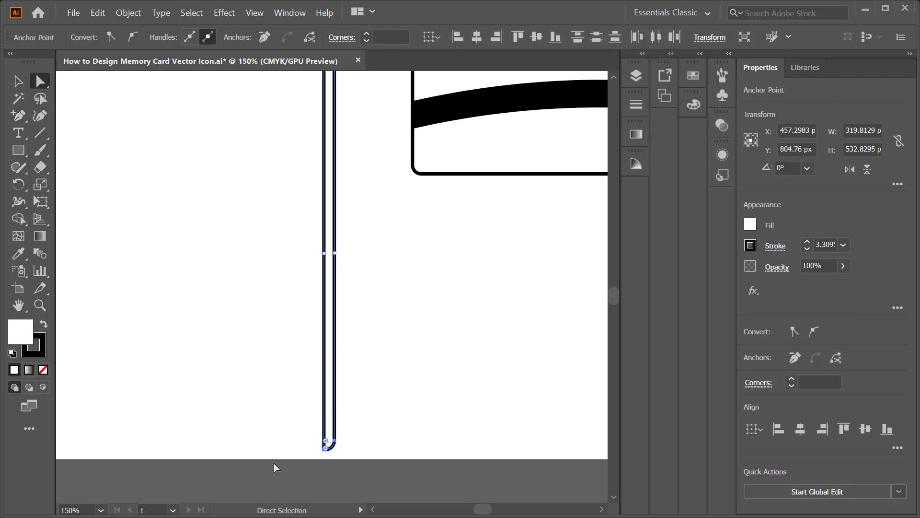
key(Delete)
scroll(349, 358, down, 2)
scroll(347, 302, up, 2)
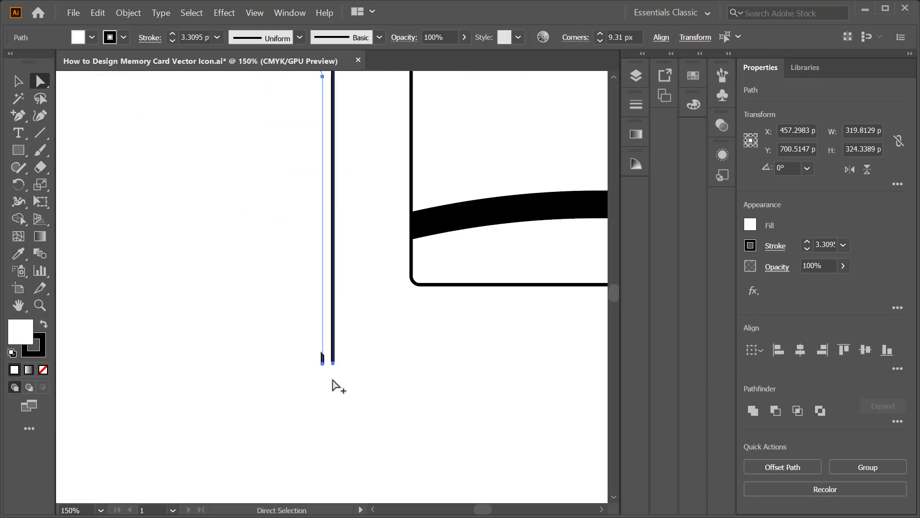
scroll(334, 386, up, 3)
drag(297, 383, 326, 382)
scroll(369, 396, down, 4)
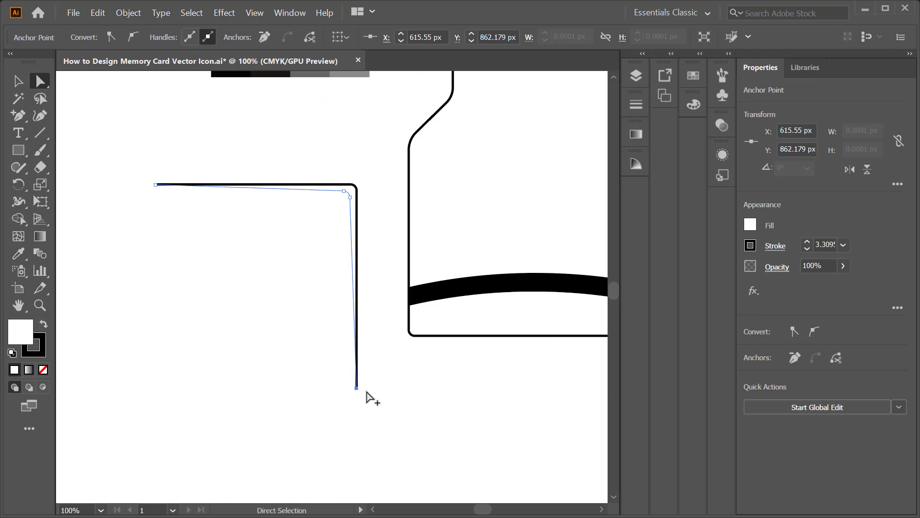
Swap the fill and stroke of the inner corner path, giving it a black fill, and remove its stroke.
click(44, 326)
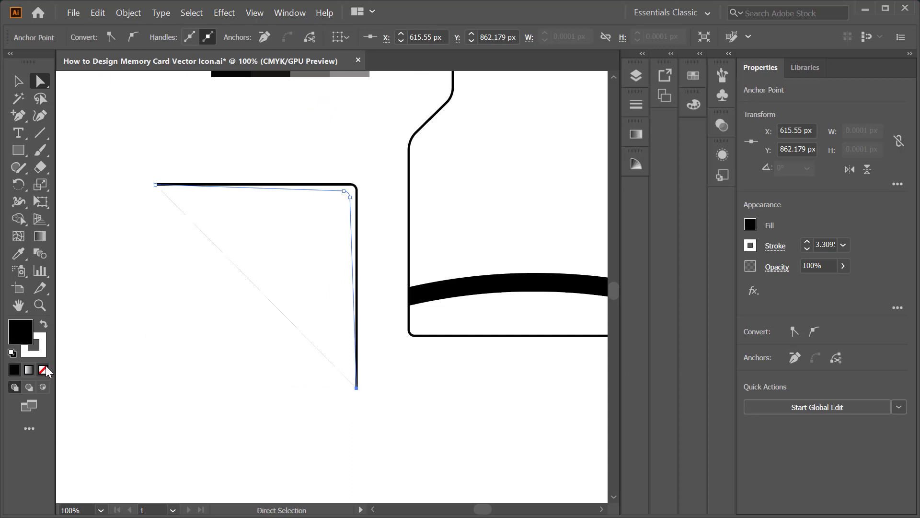
click(42, 353)
click(44, 370)
click(20, 86)
click(280, 175)
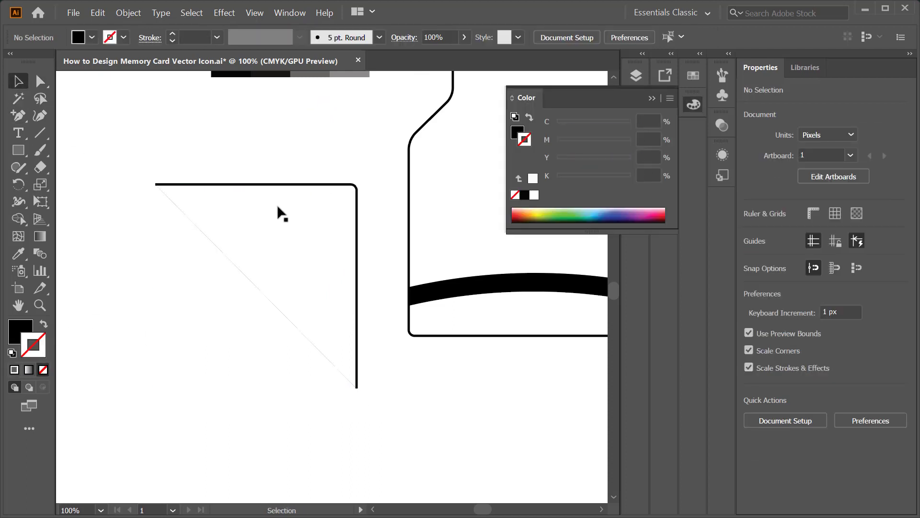
Arrange the white-filled outer corner path behind the black-filled inner shape.
click(271, 261)
right_click(271, 261)
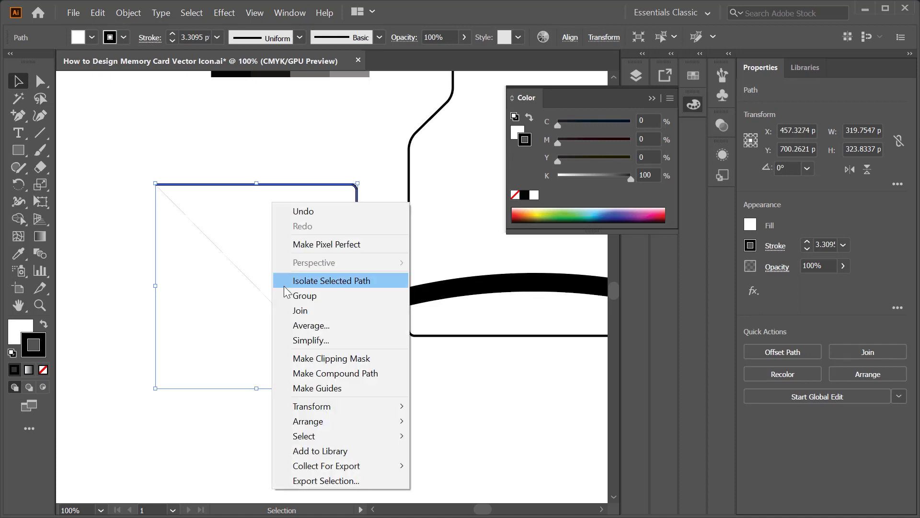
drag(161, 227, 249, 239)
drag(346, 184, 260, 210)
key(ctrl+z)
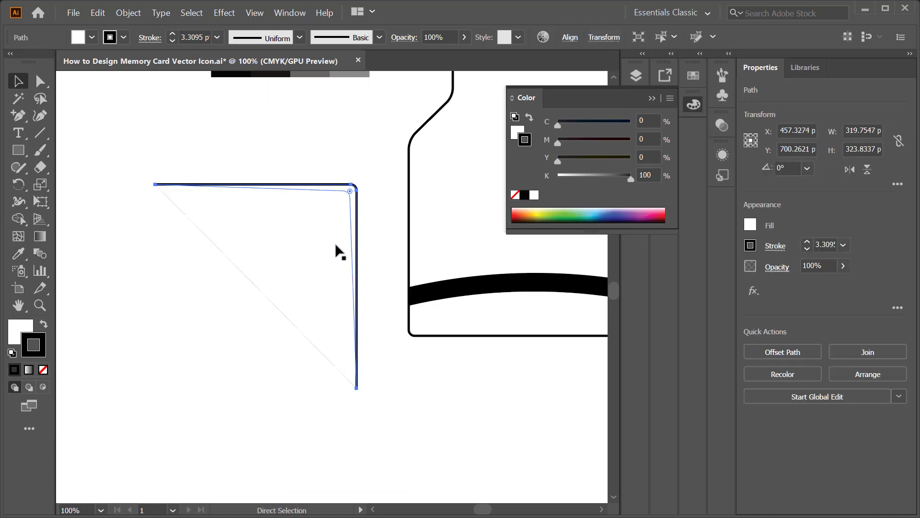
key(ctrl+z)
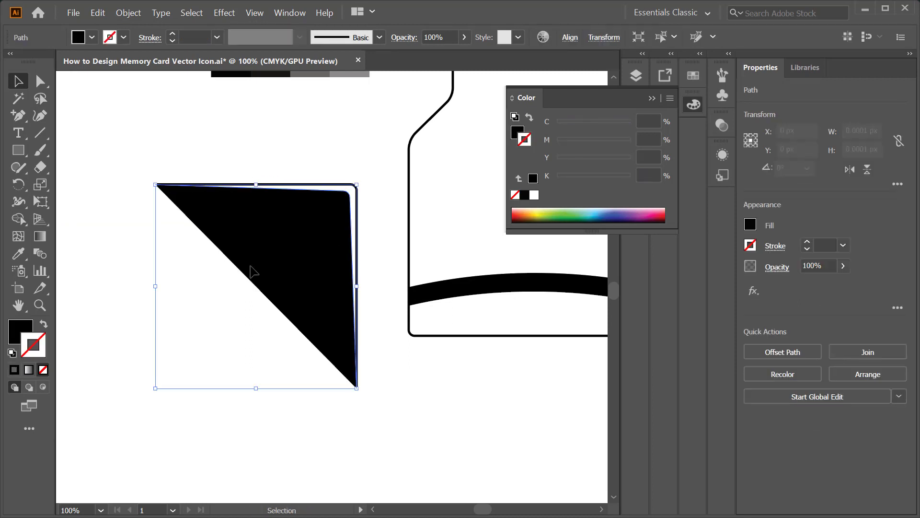
key(ctrl+z)
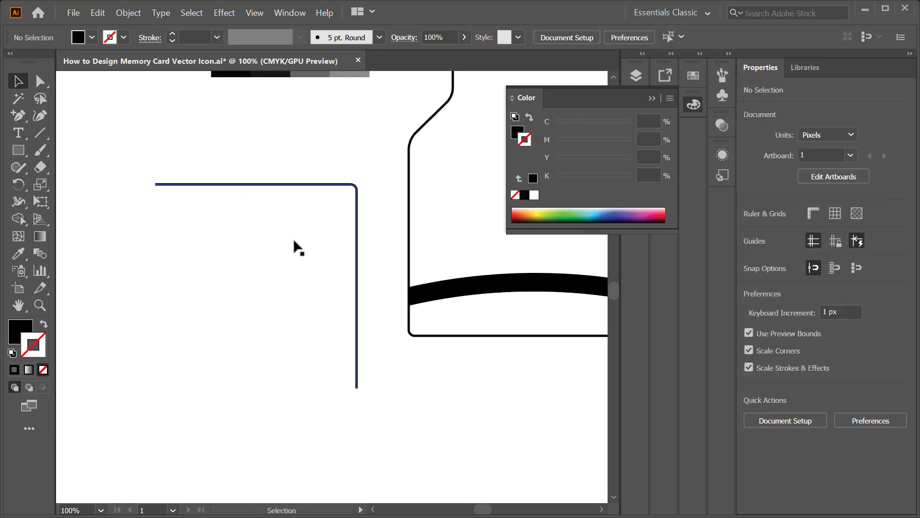
Separate the tapered corner strip from the overlapping shapes with Shape Builder and delete the black triangular shape.
drag(294, 240, 297, 191)
key(ctrl+z)
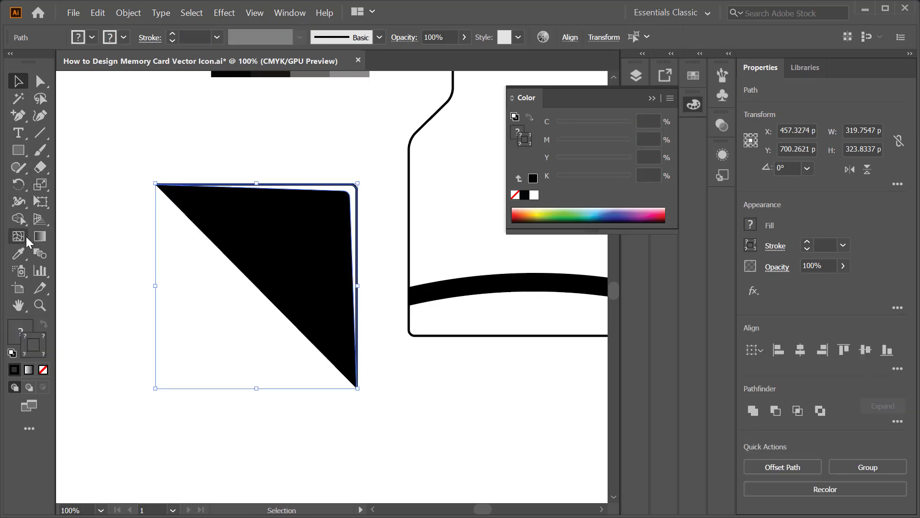
click(18, 219)
click(328, 189)
click(19, 81)
click(139, 164)
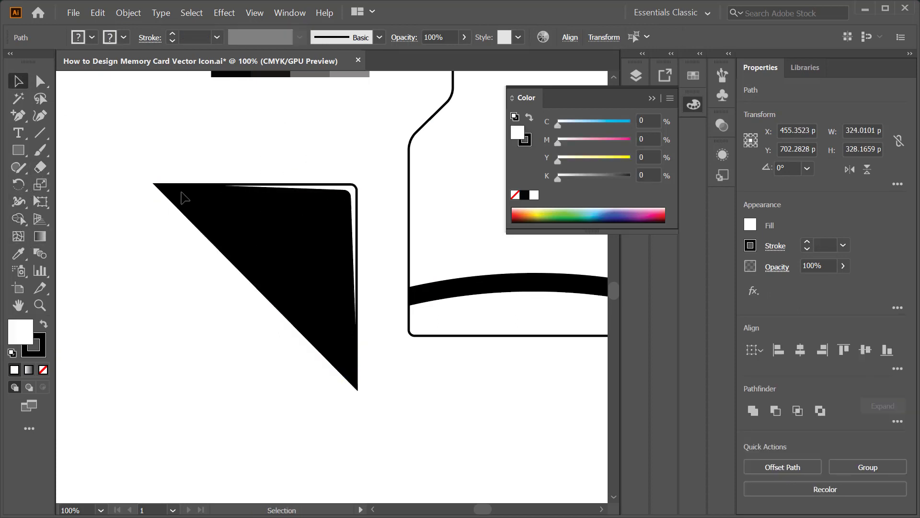
click(246, 252)
key(Delete)
Remove the fill from the tapered corner strip, keeping its black stroke.
scroll(292, 282, down, 1)
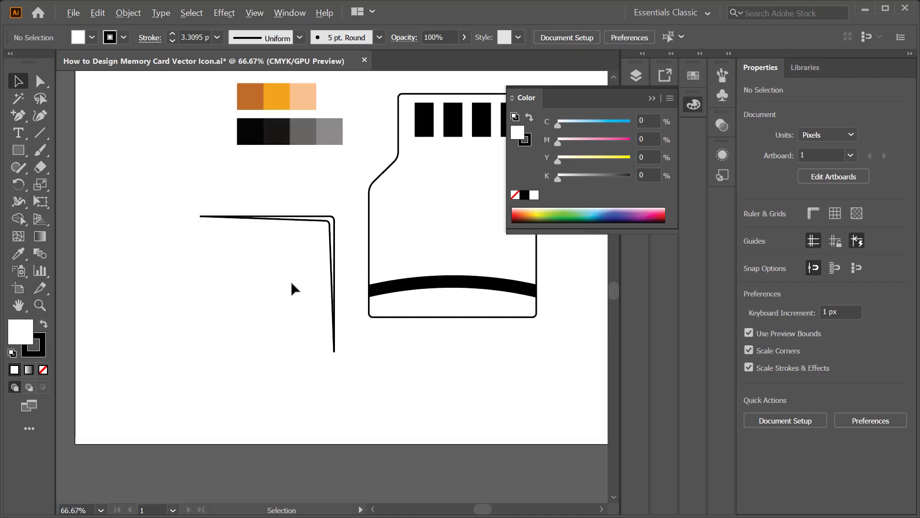
scroll(292, 283, down, 1)
click(278, 261)
click(43, 370)
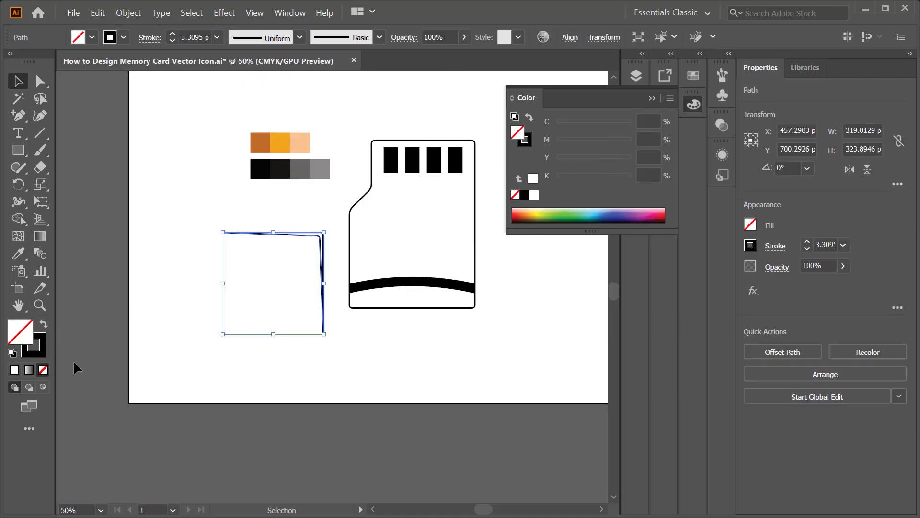
click(168, 311)
Align the tapered corner strip to the top and right edges of the card body.
click(262, 232)
scroll(264, 293, down, 2)
scroll(381, 220, up, 1)
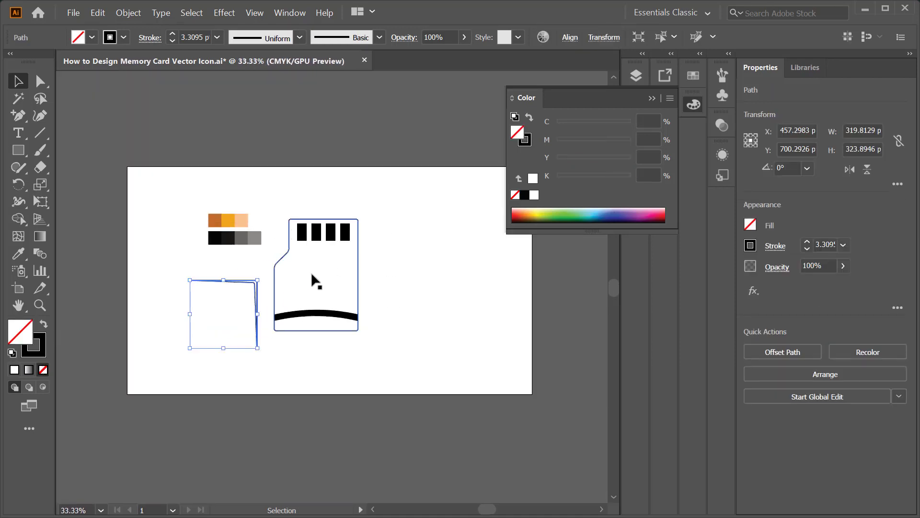
shift+click(357, 253)
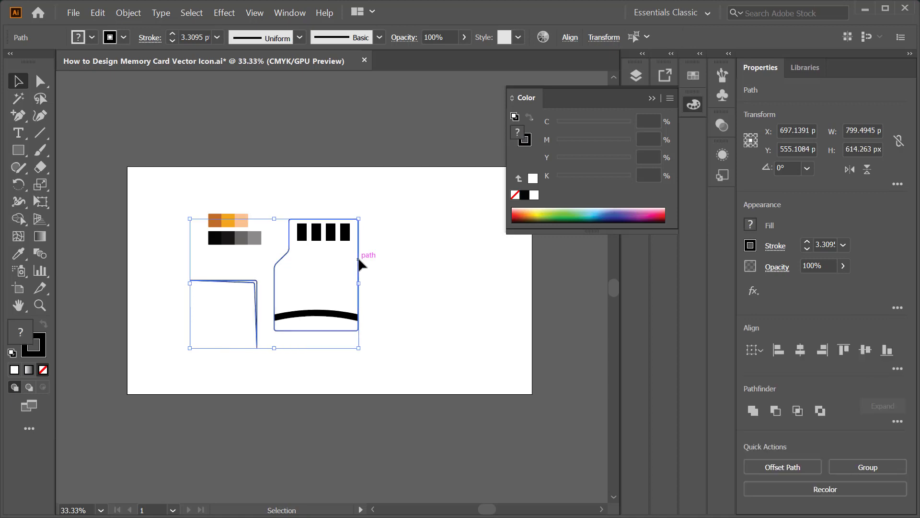
click(850, 352)
click(824, 352)
click(453, 255)
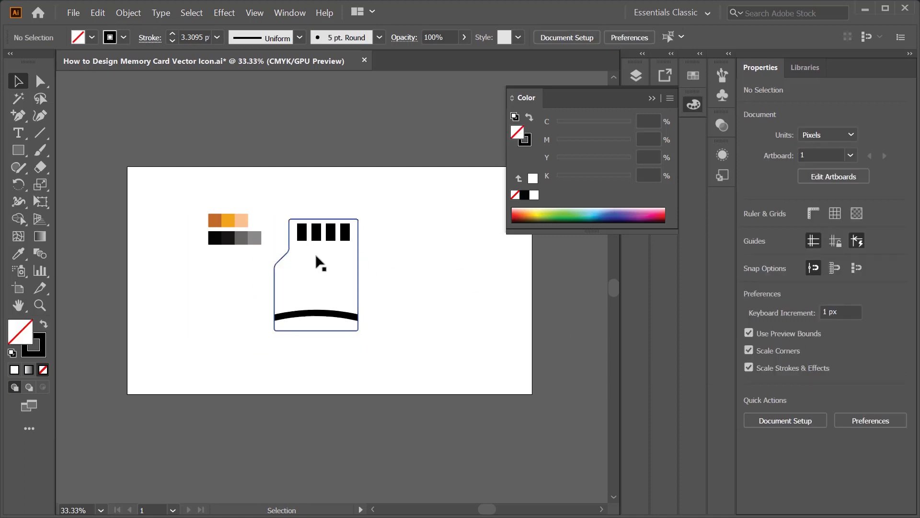
Send the white-filled card body to the back, behind the tapered corner strip.
scroll(347, 207, up, 4)
click(392, 268)
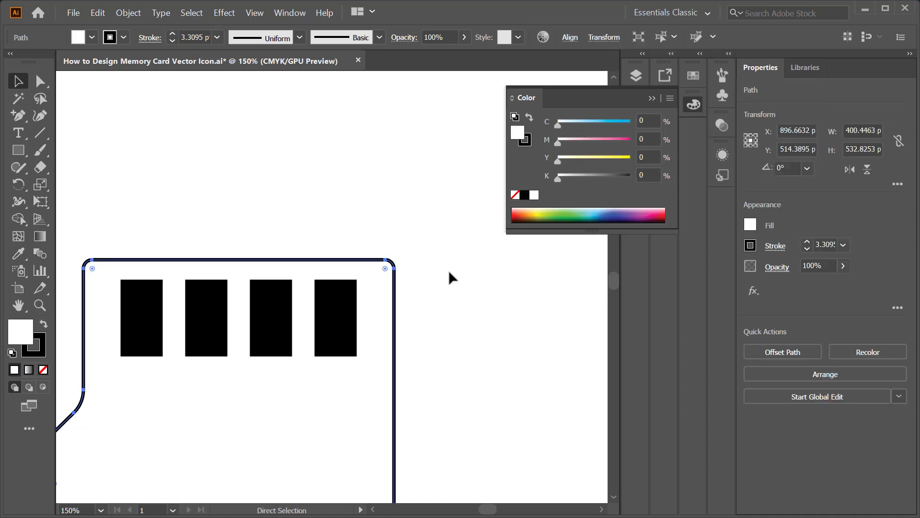
scroll(432, 197, down, 3)
click(456, 298)
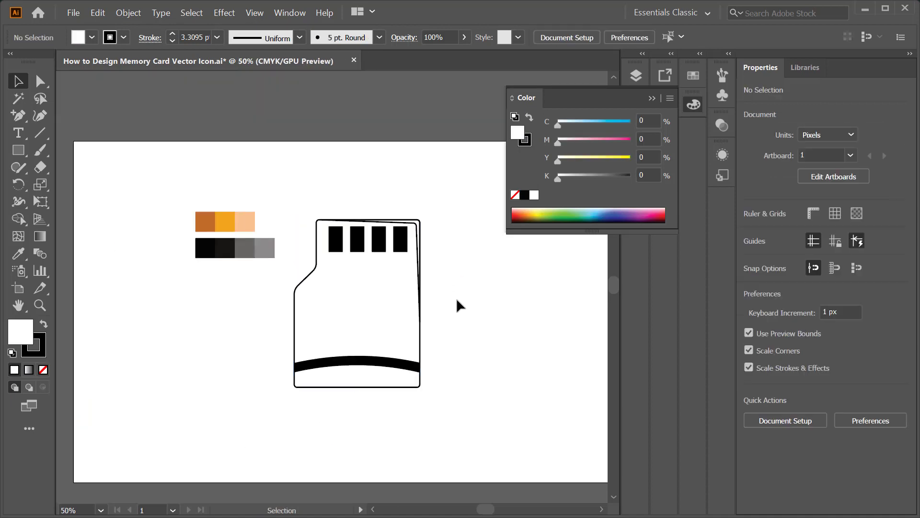
Ungroup the four contacts and place a duplicate of the rightmost one in the empty area beside the card, below the swatches.
scroll(371, 266, up, 1)
click(408, 239)
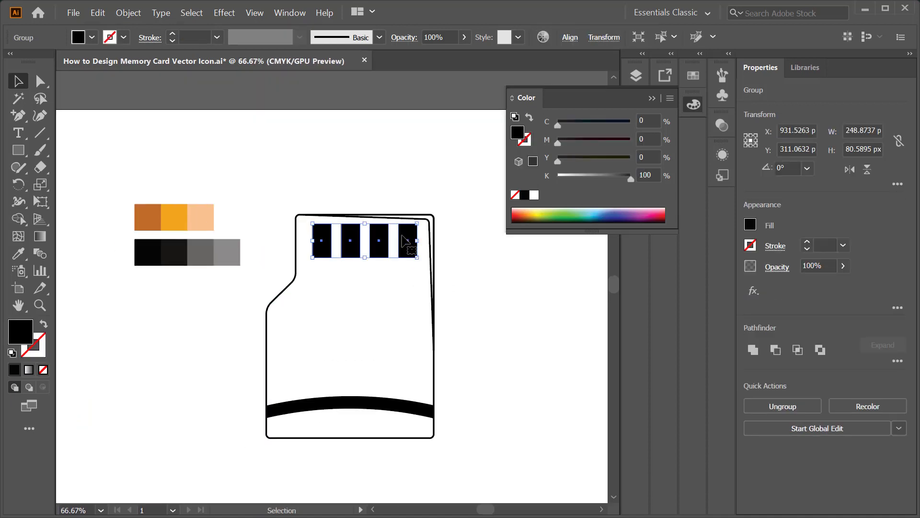
right_click(402, 239)
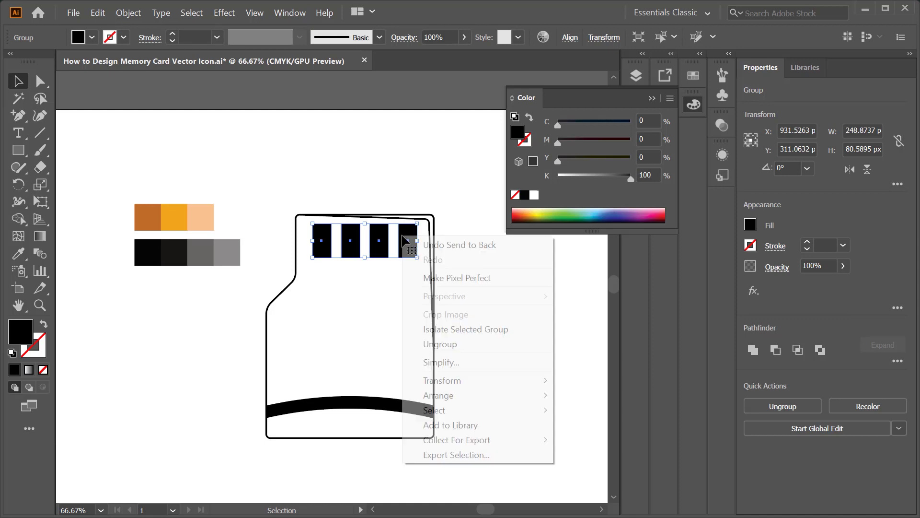
click(453, 345)
click(410, 240)
drag(410, 240, 215, 321)
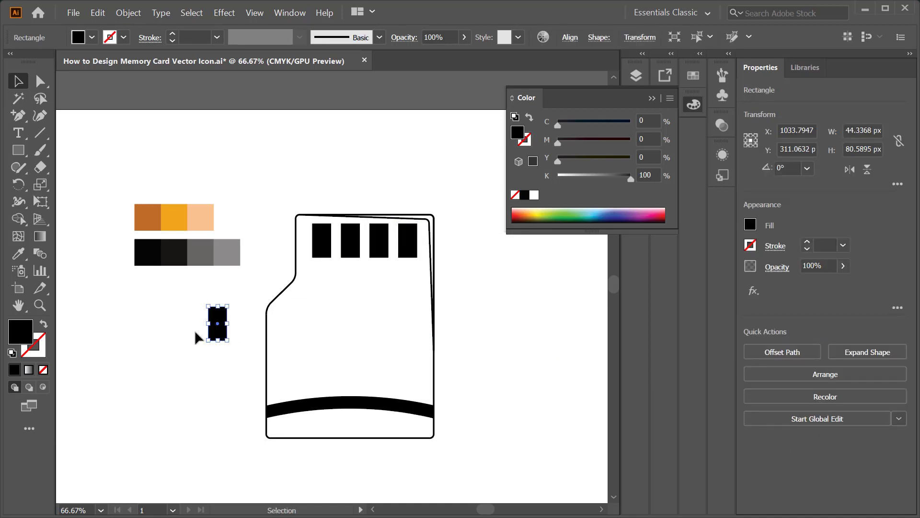
Duplicate the separate contact rectangle with an offset of 5.68 px to the left and 6.65 px down.
scroll(195, 326, up, 3)
click(306, 285)
drag(263, 294, 258, 300)
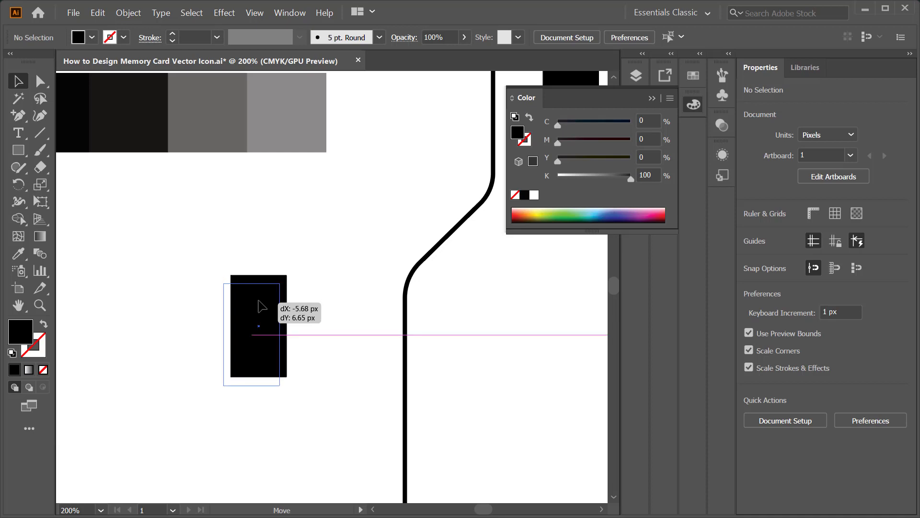
drag(258, 301, 259, 301)
Split the two overlapping rectangles into separate regions with Shape Builder.
drag(310, 260, 235, 329)
click(19, 218)
click(275, 280)
click(228, 286)
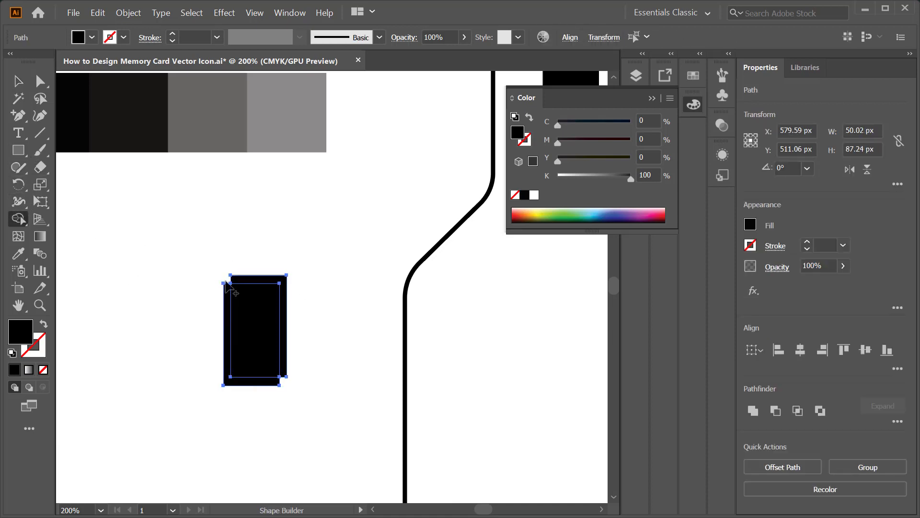
Delete the leftover rectangle pieces, keeping only the L-shaped strip along the upper and right edges.
click(19, 82)
click(291, 313)
drag(238, 318, 138, 342)
click(234, 322)
key(Delete)
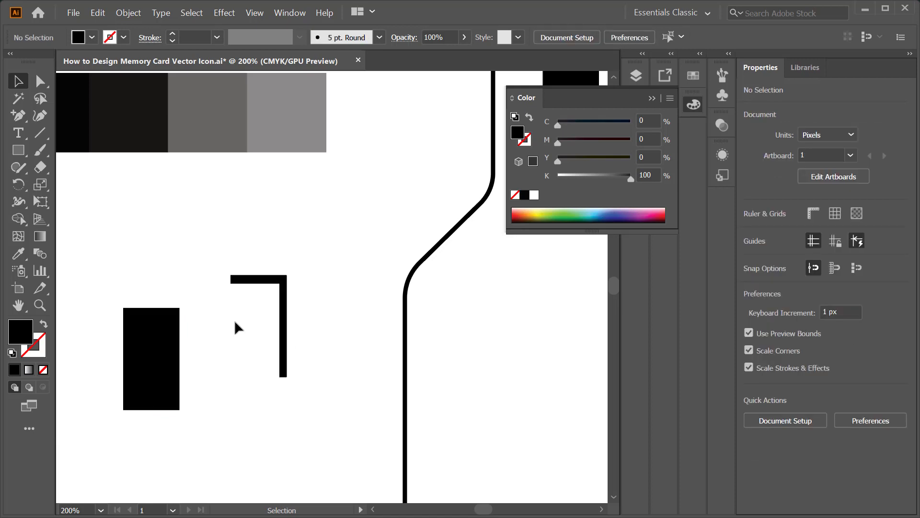
drag(221, 238, 276, 333)
click(154, 363)
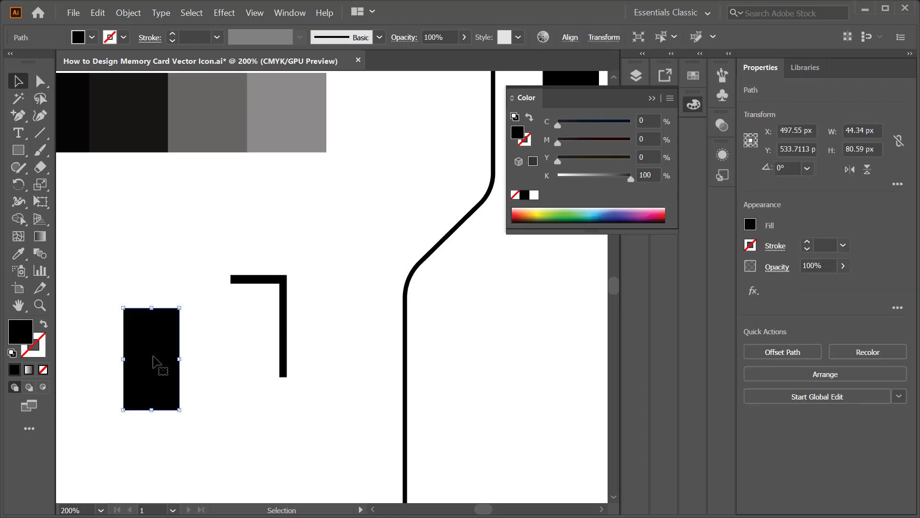
key(Delete)
Taper the small L-shaped strip's horizontal arm by moving its lower end anchor onto the upper one.
drag(217, 244, 326, 360)
scroll(217, 288, up, 3)
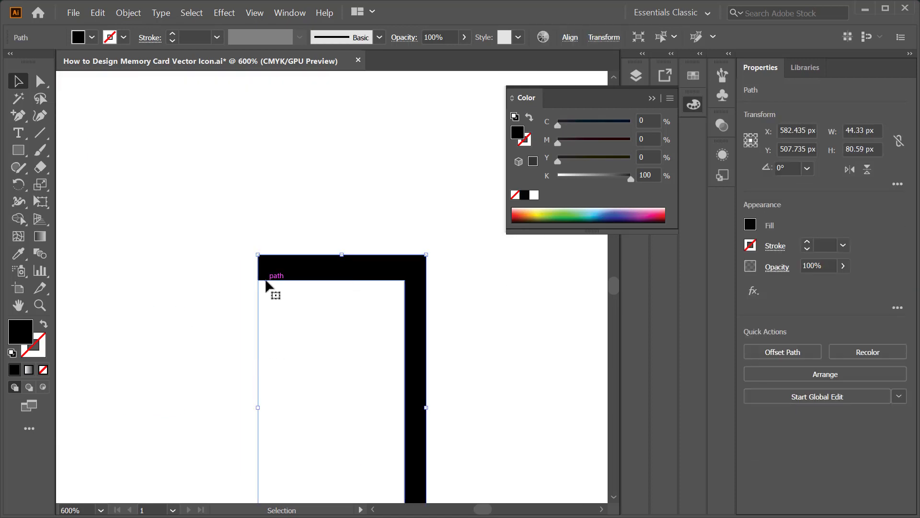
key(a)
click(259, 280)
drag(258, 280, 258, 255)
Taper the small strip's vertical arm by moving its inner bottom anchor onto the outer one.
scroll(353, 314, down, 3)
scroll(362, 366, up, 4)
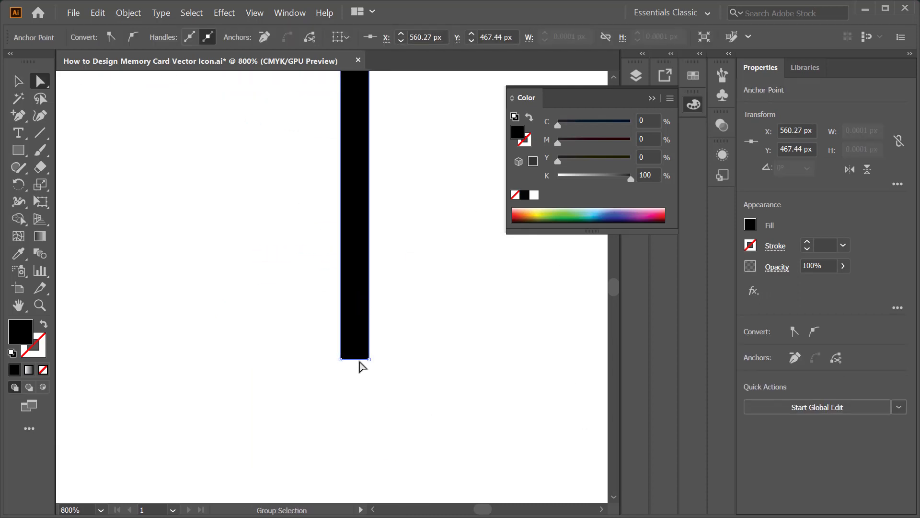
drag(341, 359, 369, 359)
scroll(392, 365, down, 3)
key(v)
click(293, 314)
scroll(401, 263, down, 5)
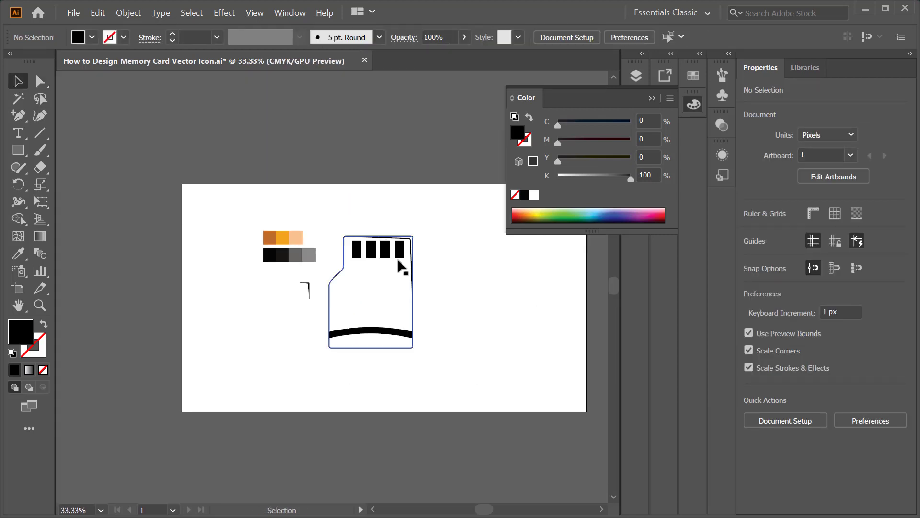
Duplicate the small tapered highlight shape a short distance to its left.
scroll(370, 271, up, 3)
scroll(408, 254, down, 1)
click(201, 337)
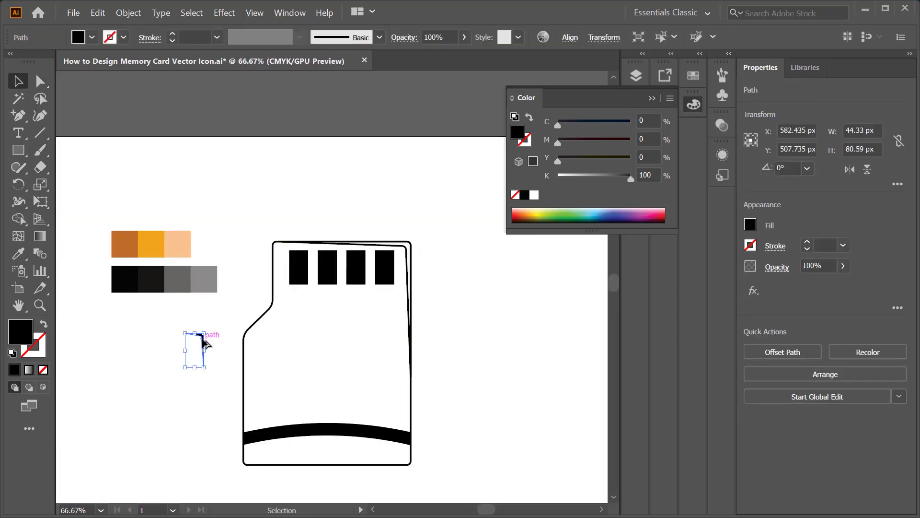
alt+drag(200, 339, 157, 345)
Align a copy of the tapered highlight to the right and top edges of the rightmost contact.
click(197, 335)
click(203, 342)
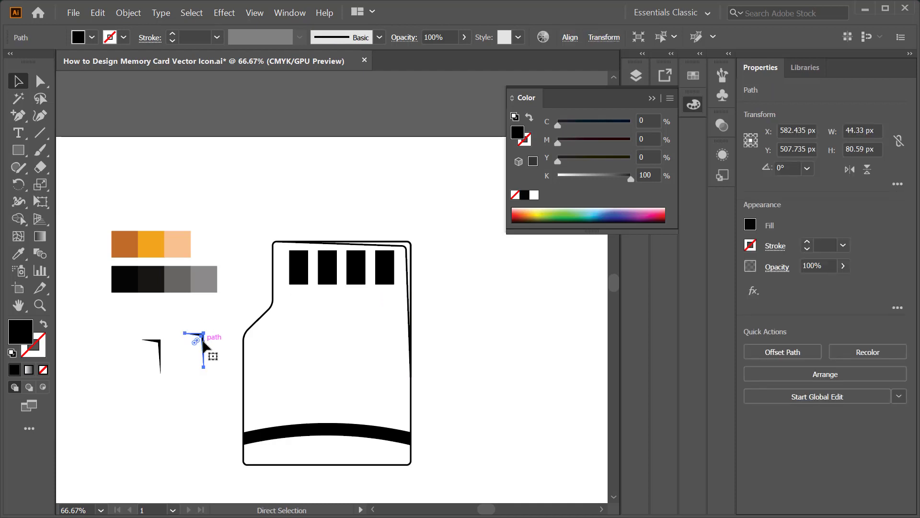
shift+click(388, 264)
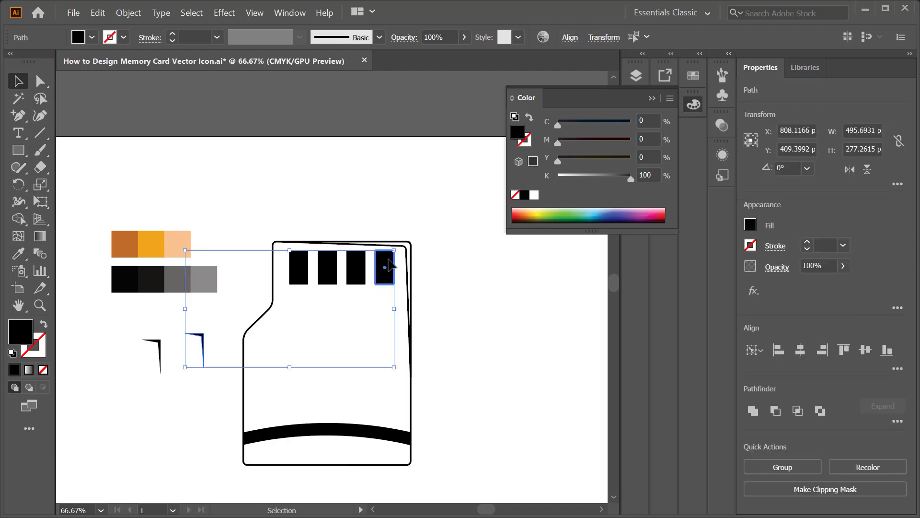
click(827, 353)
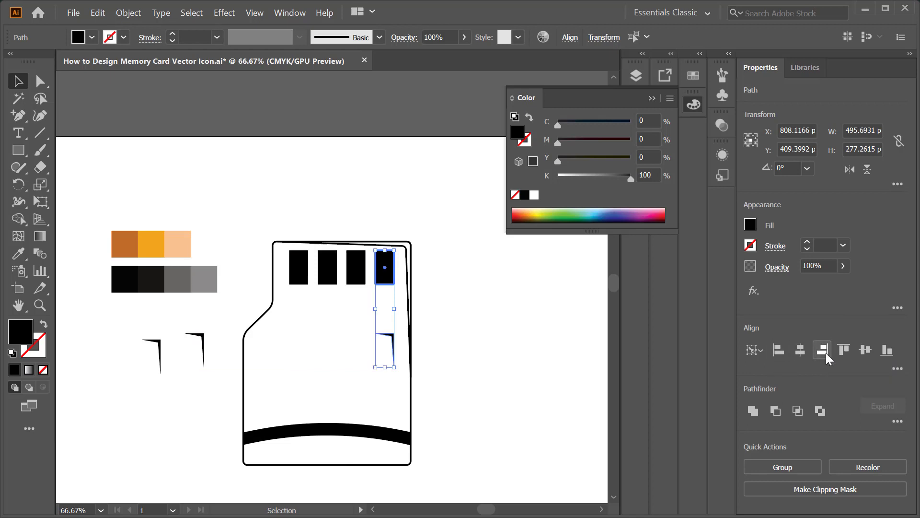
key(ctrl+z)
click(202, 314)
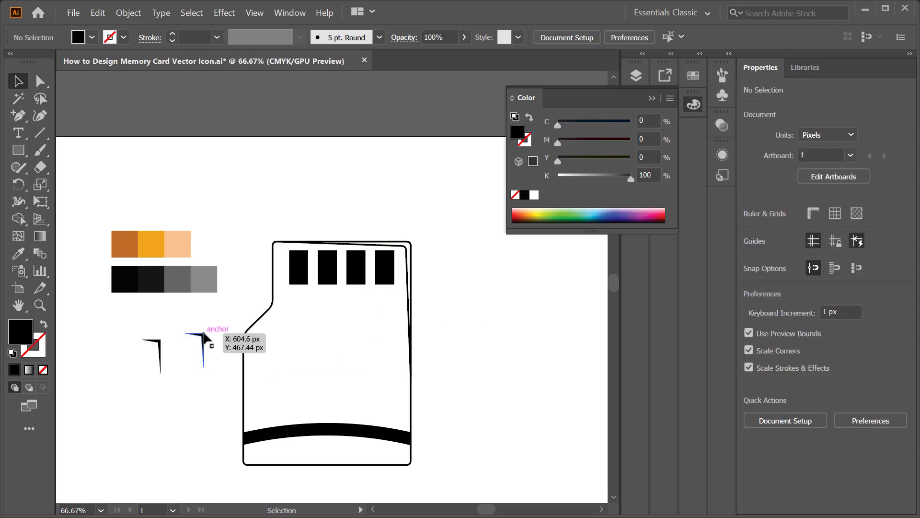
Align a copy of the tapered highlight to the right and top edges of the third contact from the left.
click(202, 345)
shift+click(359, 268)
click(360, 268)
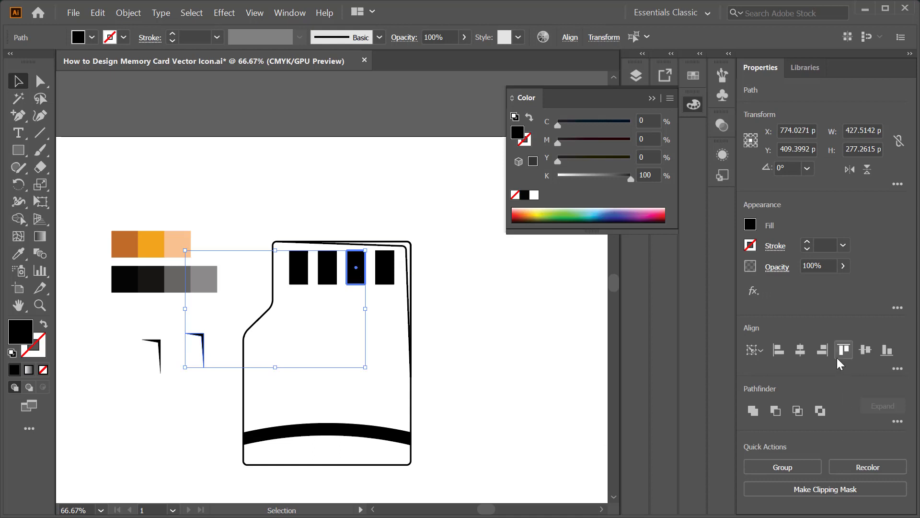
click(829, 354)
key(ctrl+z)
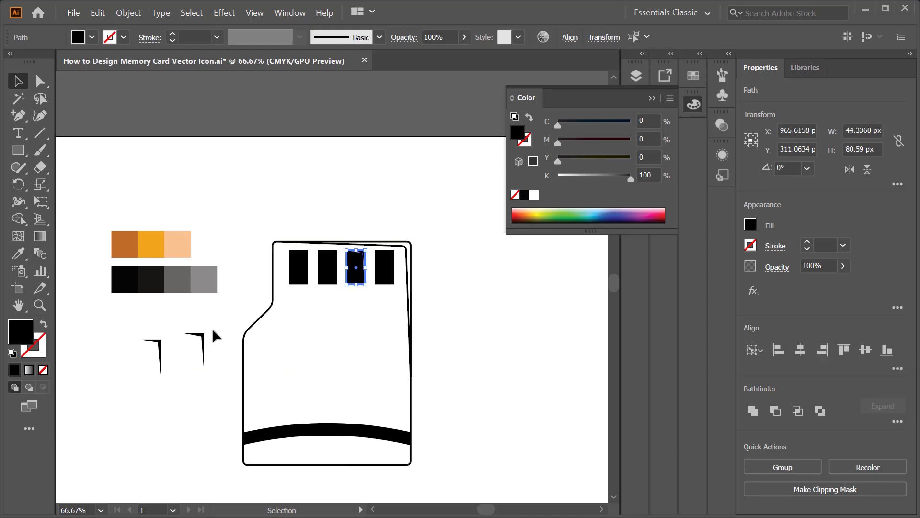
Align a copy of the tapered highlight to the right and top edges of the second contact from the left.
key(ctrl+z)
shift+click(327, 268)
click(328, 268)
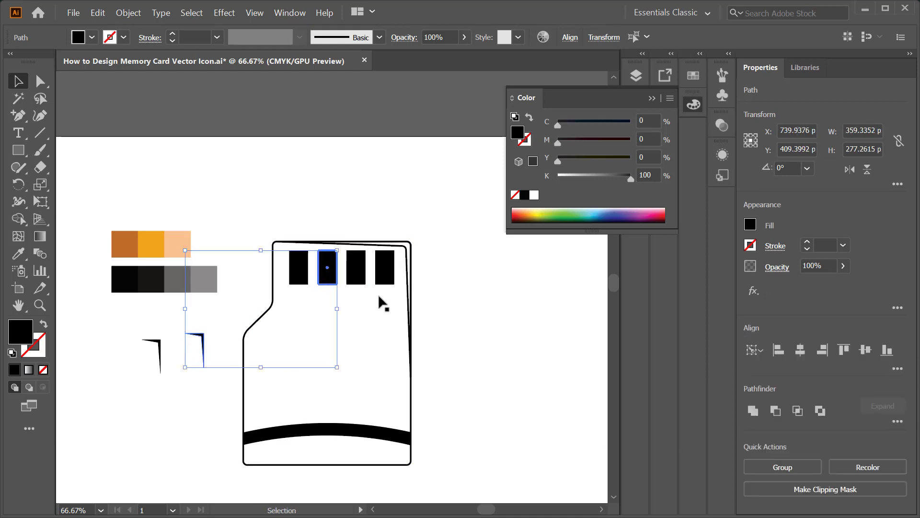
click(800, 353)
key(ctrl+z)
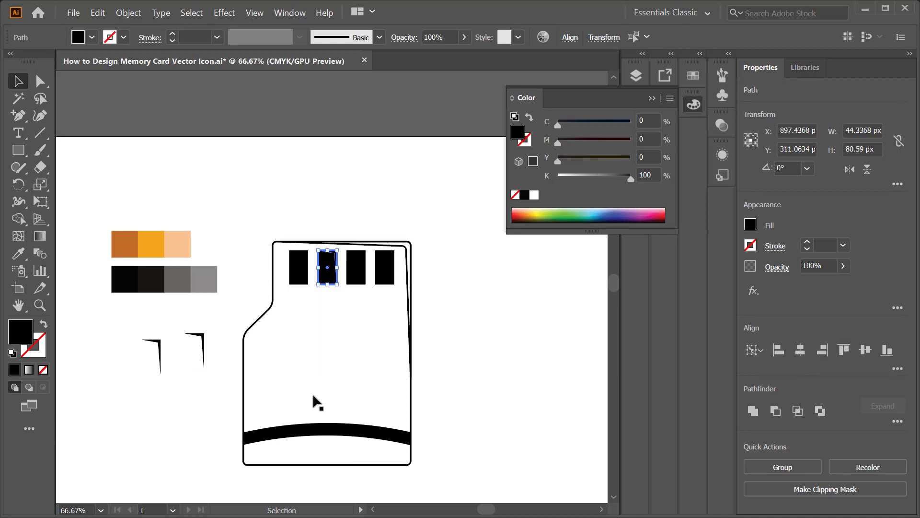
key(ctrl+z)
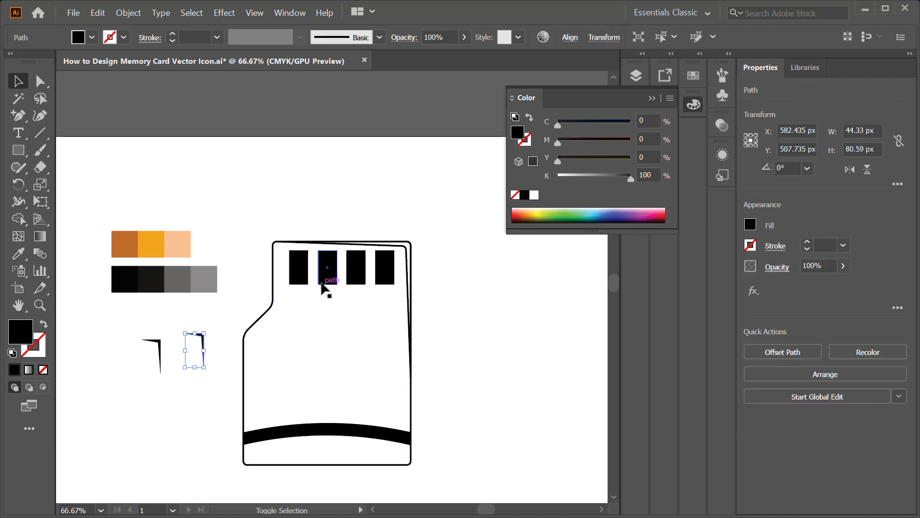
Align a copy of the tapered highlight to the right and top edges of the leftmost contact.
shift+click(299, 277)
click(299, 273)
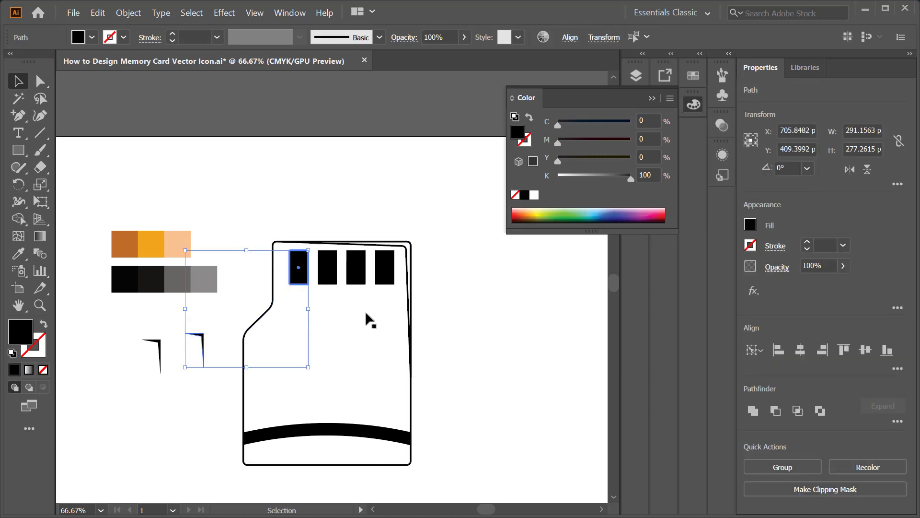
click(822, 350)
click(851, 353)
click(246, 312)
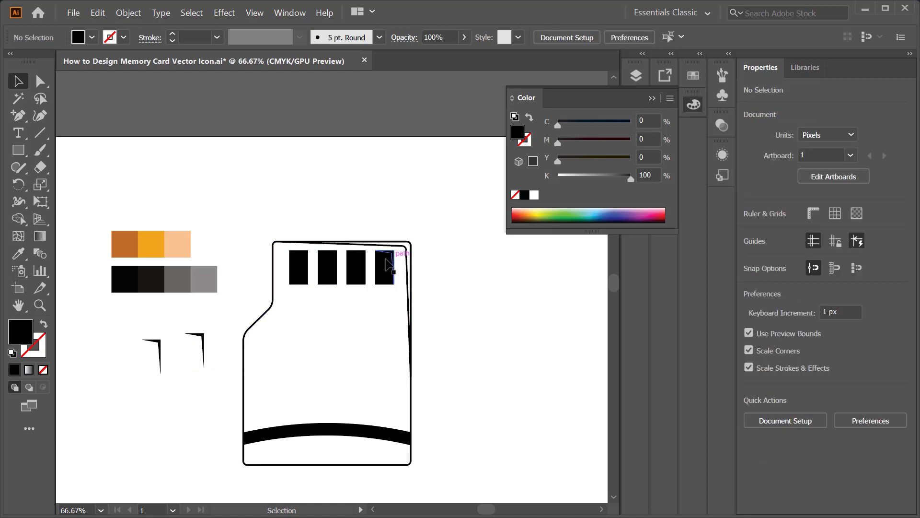
Delete one spare tapered highlight and flip the remaining one both horizontally and vertically.
click(196, 361)
click(148, 359)
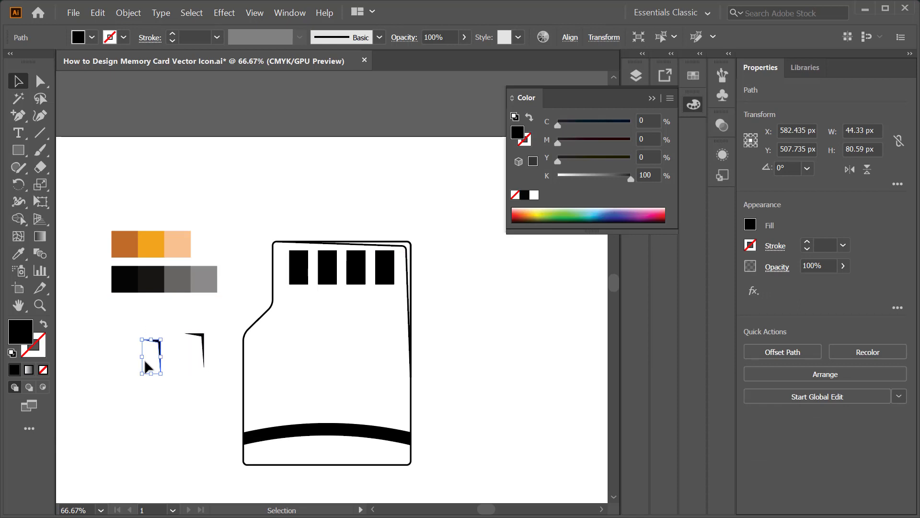
key(Delete)
click(199, 355)
click(849, 171)
click(868, 169)
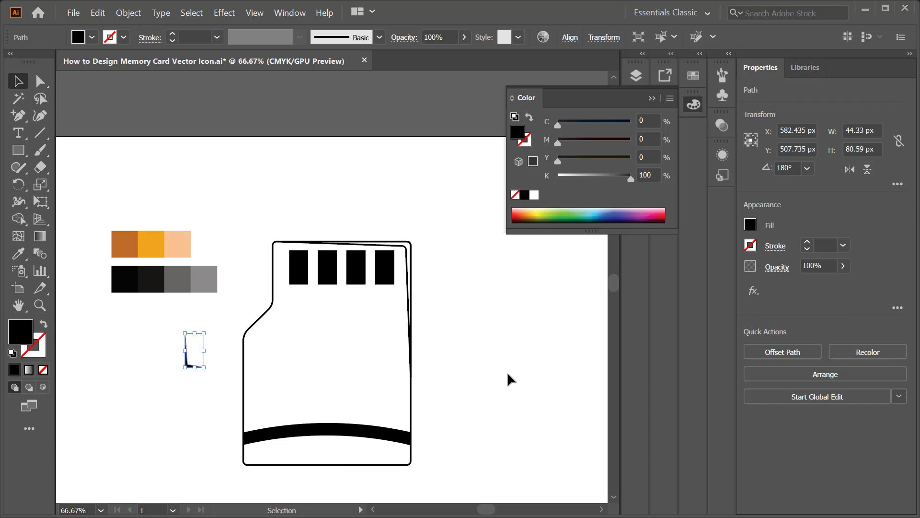
Centre a copy of the flipped tapered shape horizontally and vertically on the rightmost contact.
click(151, 343)
drag(151, 342, 208, 381)
shift+click(385, 277)
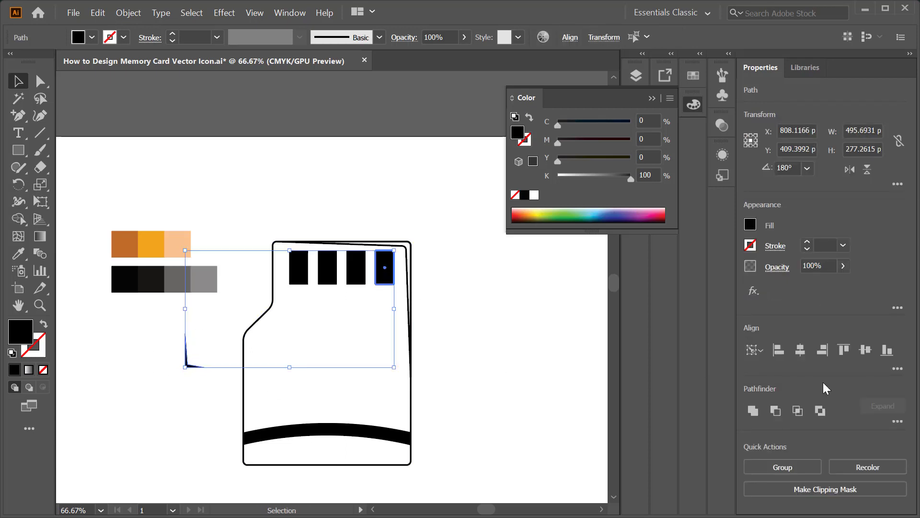
click(803, 352)
click(865, 351)
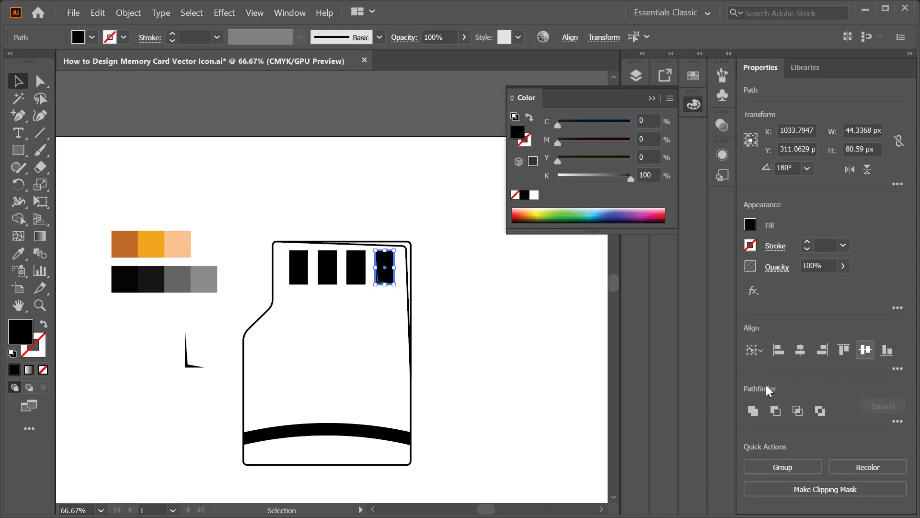
Align a copy of the flipped tapered shape to the left and bottom edges of the third contact from the left.
click(208, 338)
key(ctrl+f)
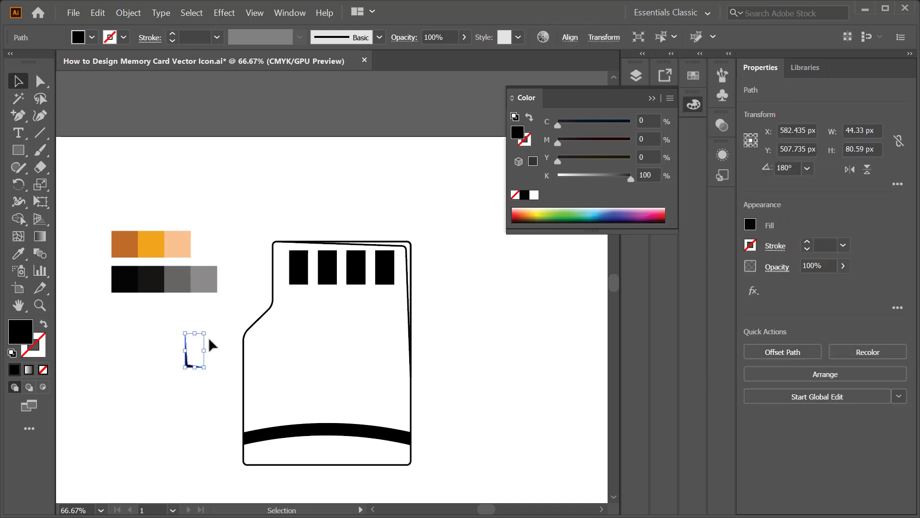
shift+click(355, 267)
click(356, 267)
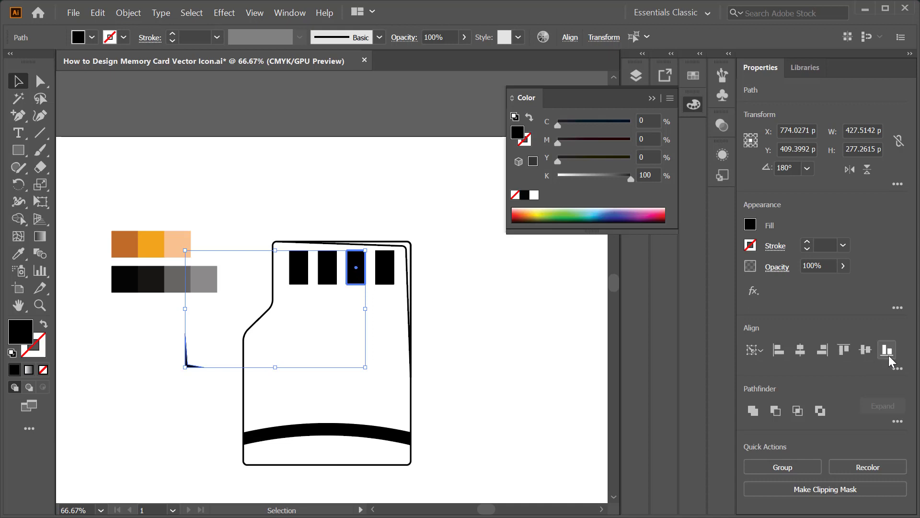
click(780, 351)
click(887, 350)
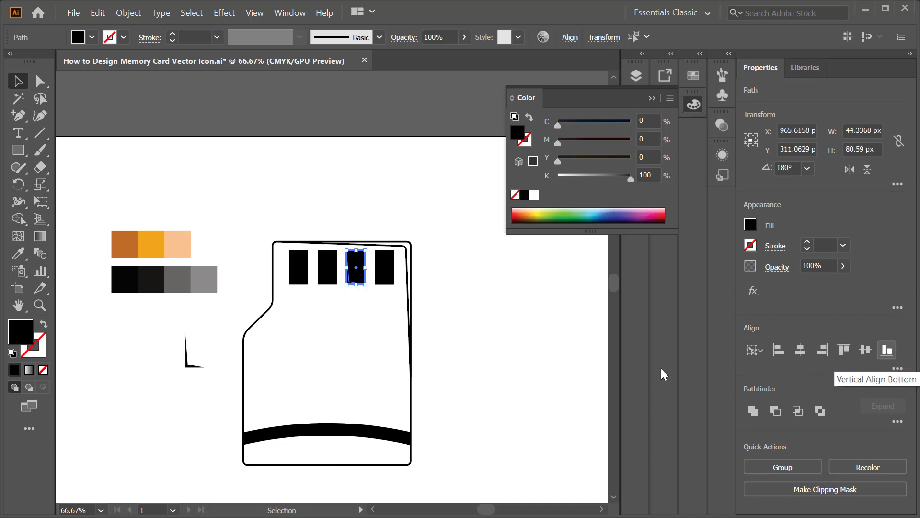
key(ctrl+shift+a)
Align a copy of the flipped tapered shape to the left and top edges of the second contact from the left.
click(187, 363)
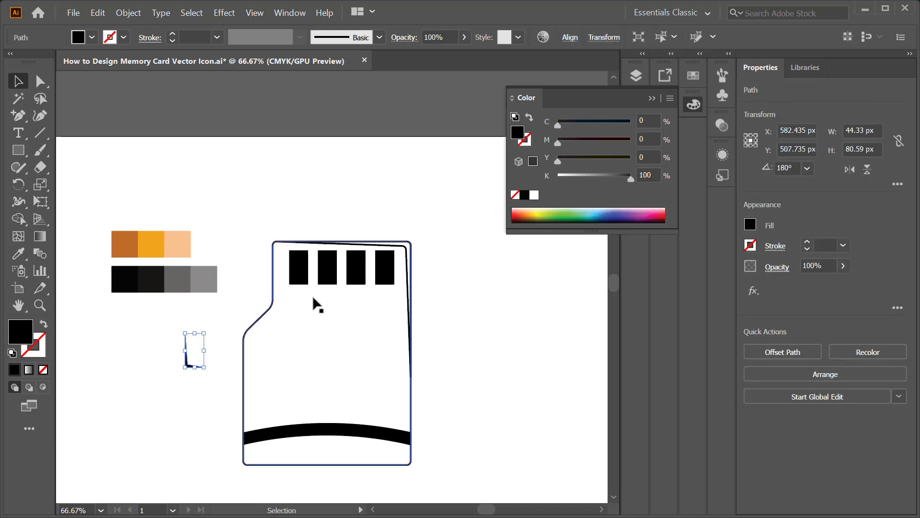
shift+click(327, 269)
click(327, 269)
click(843, 352)
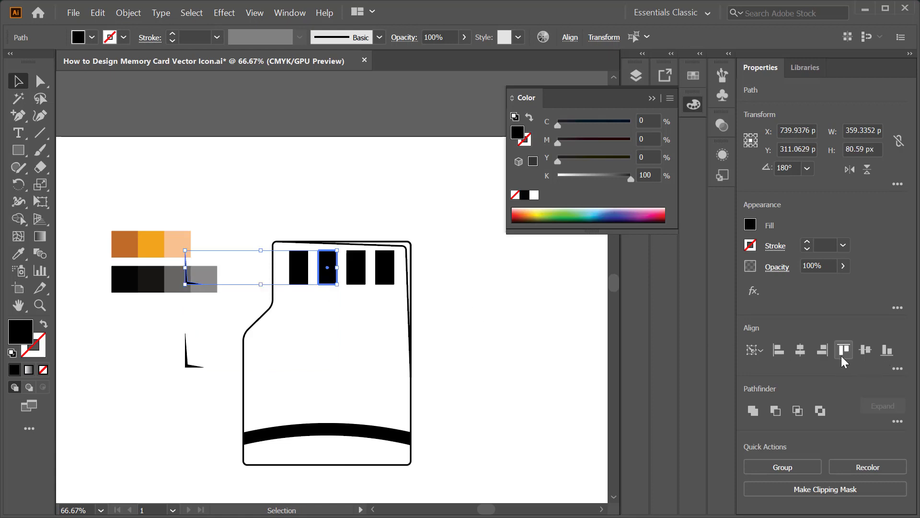
click(779, 350)
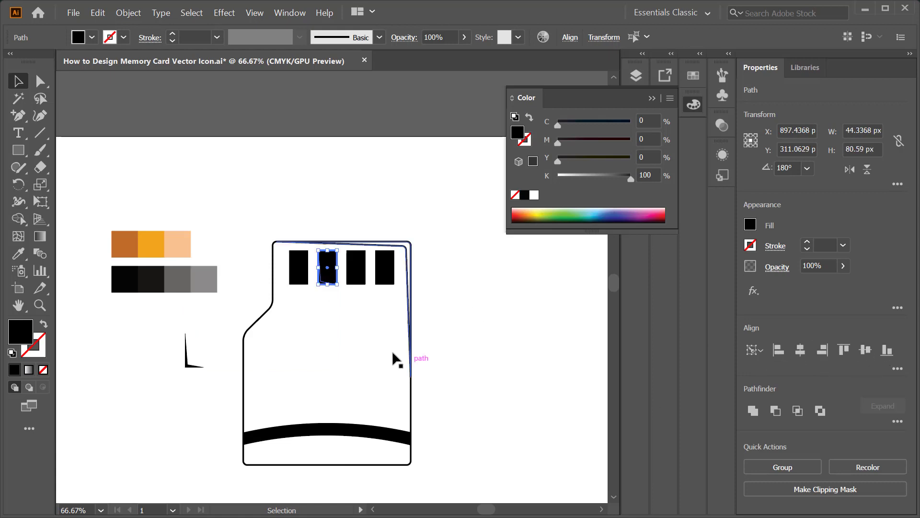
click(220, 321)
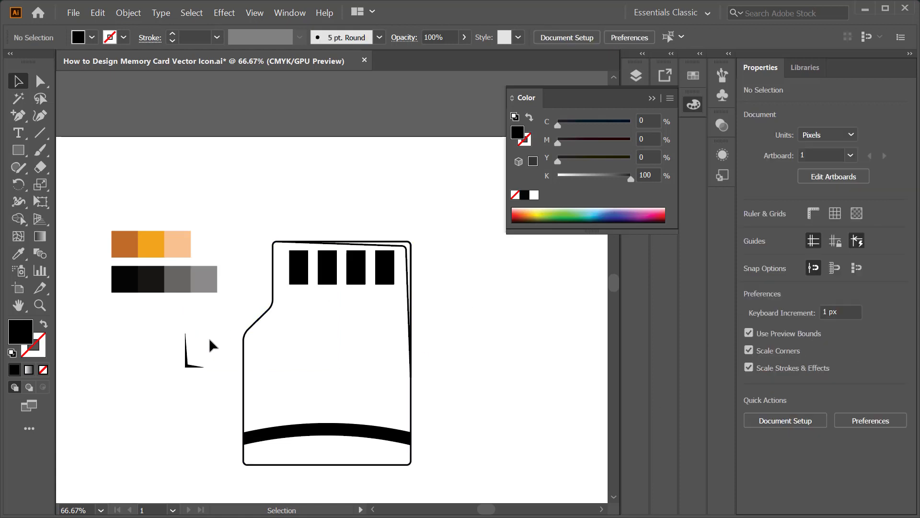
Align the remaining flipped tapered shape with the leftmost contact, flush to its left edge.
click(187, 365)
shift+click(302, 281)
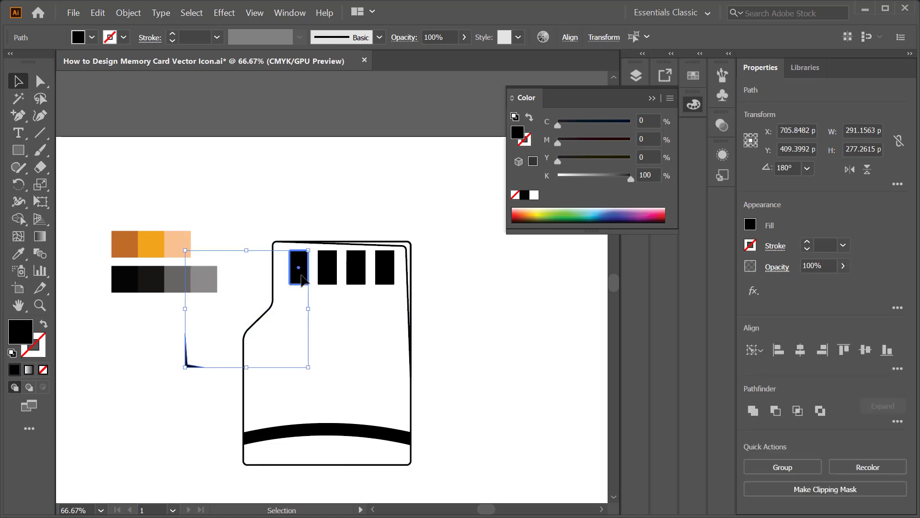
click(779, 351)
click(195, 350)
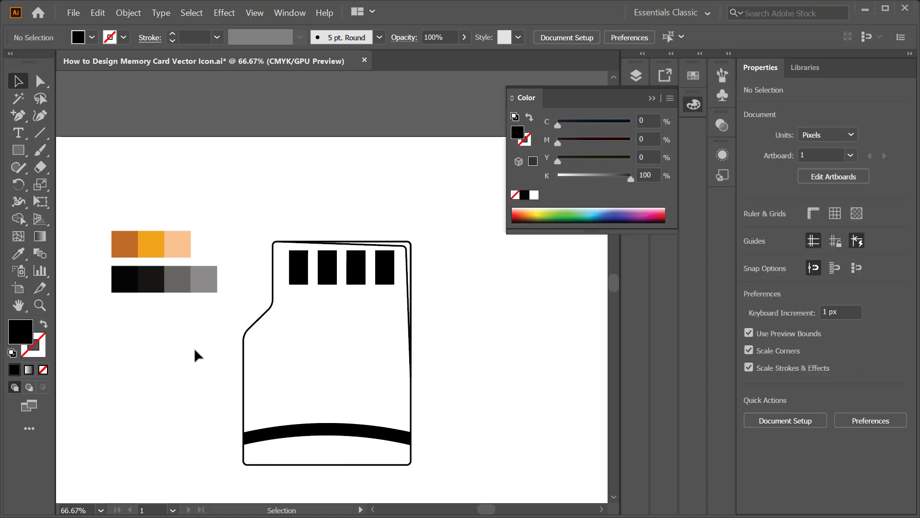
Remove the card body's stroke and fill the body with the darkest black swatch colour.
click(245, 352)
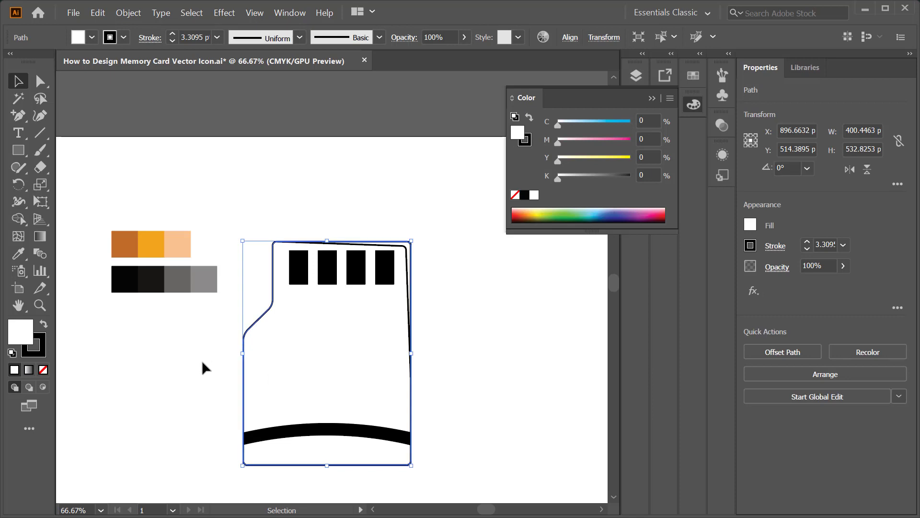
click(44, 355)
click(43, 370)
click(21, 334)
key(i)
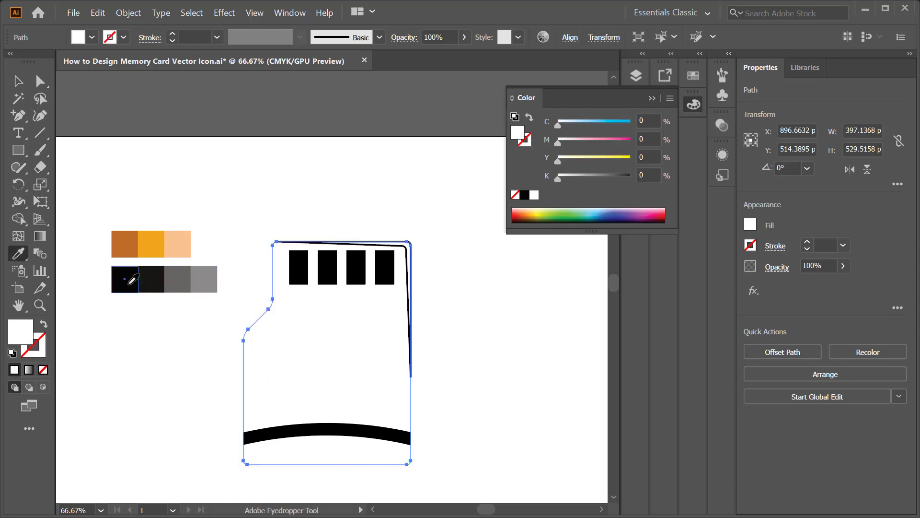
click(133, 272)
key(v)
click(444, 332)
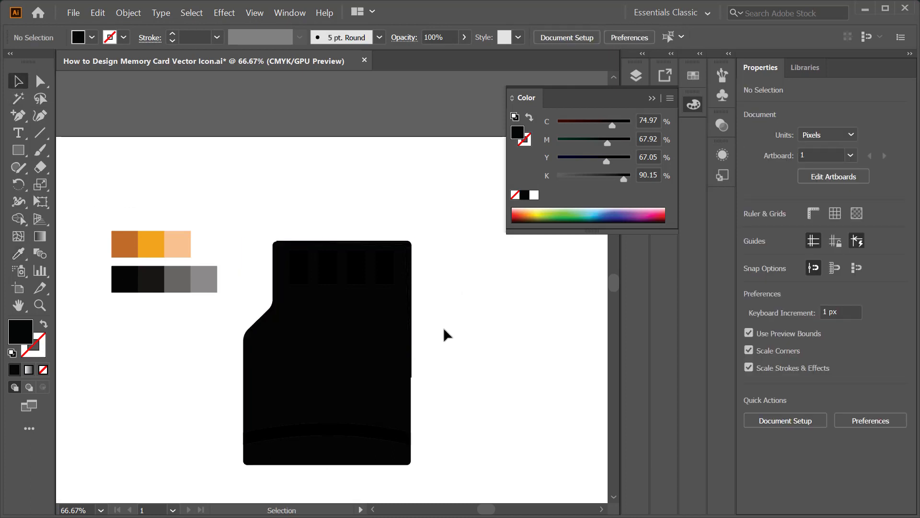
Fill the curved lower band with the second, slightly lighter black swatch colour.
click(359, 440)
key(i)
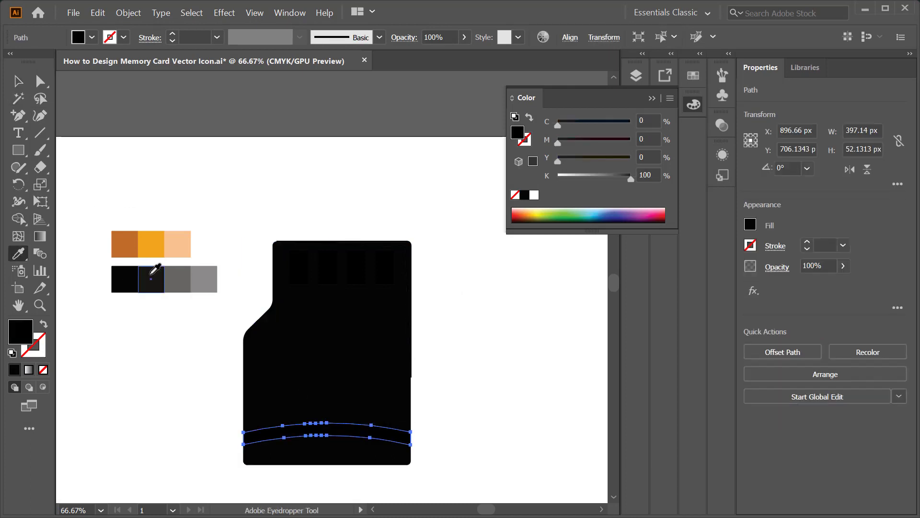
click(151, 279)
key(v)
click(136, 368)
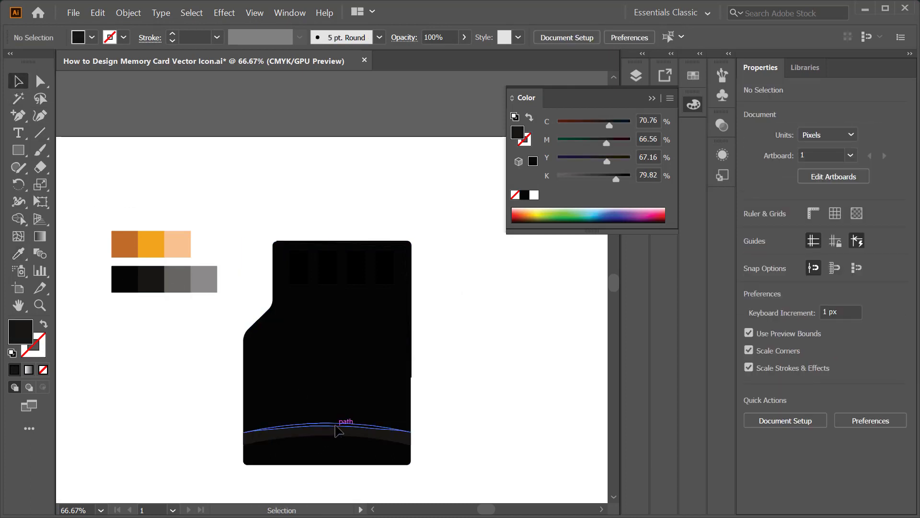
Try to fill the thin curved highlight along the band's upper edge with the medium grey swatch colour.
click(330, 432)
key(i)
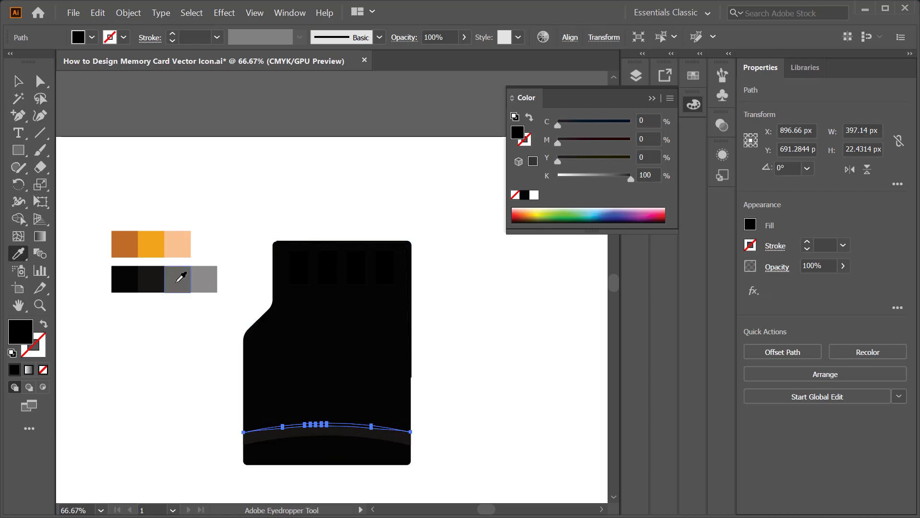
key(v)
click(129, 164)
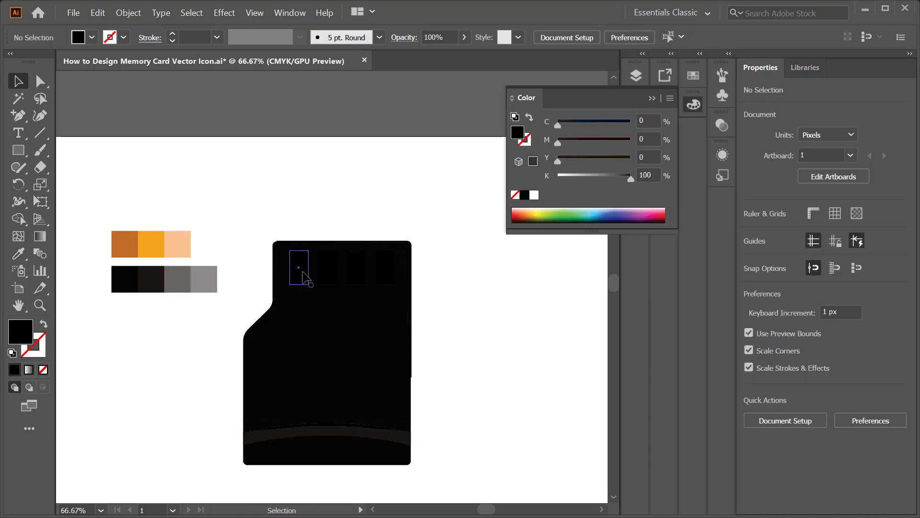
Fill the leftmost contact with the bright orange swatch colour.
click(305, 277)
key(i)
click(161, 244)
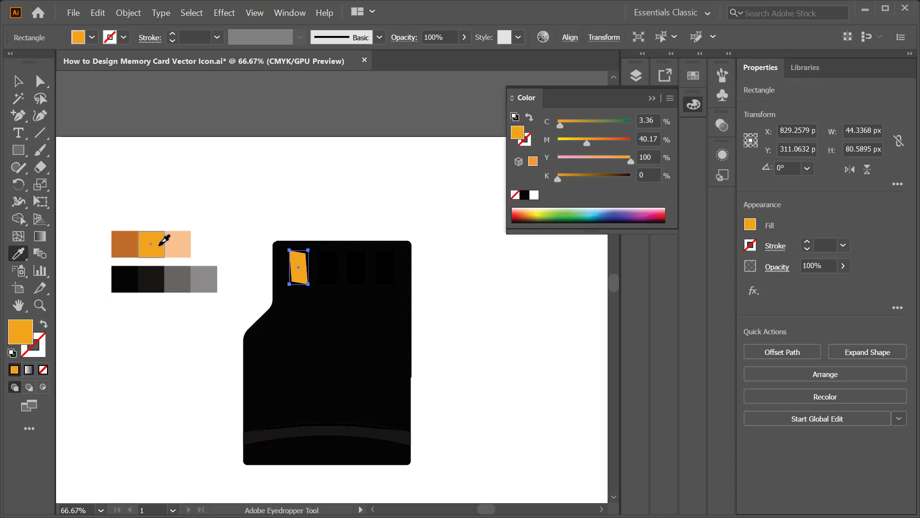
key(v)
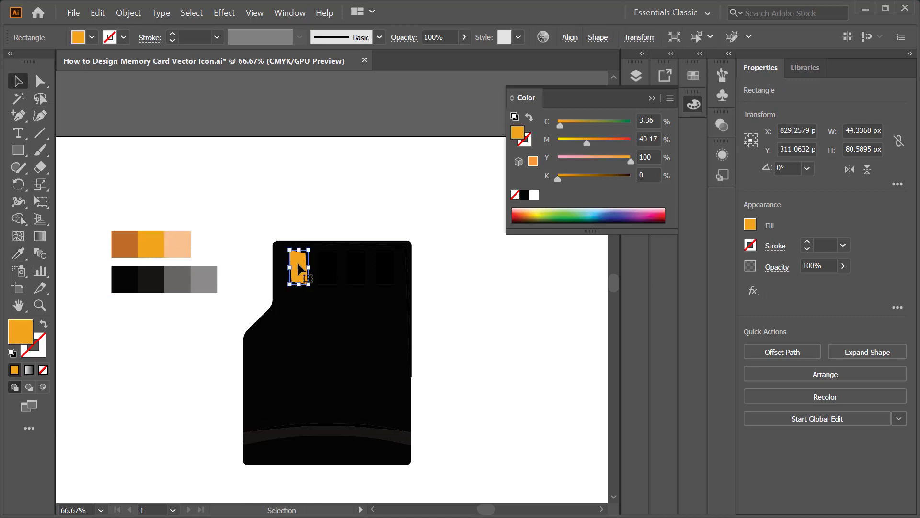
Fill the other three contacts with the same bright orange swatch colour.
click(331, 266)
shift+click(361, 272)
shift+click(386, 267)
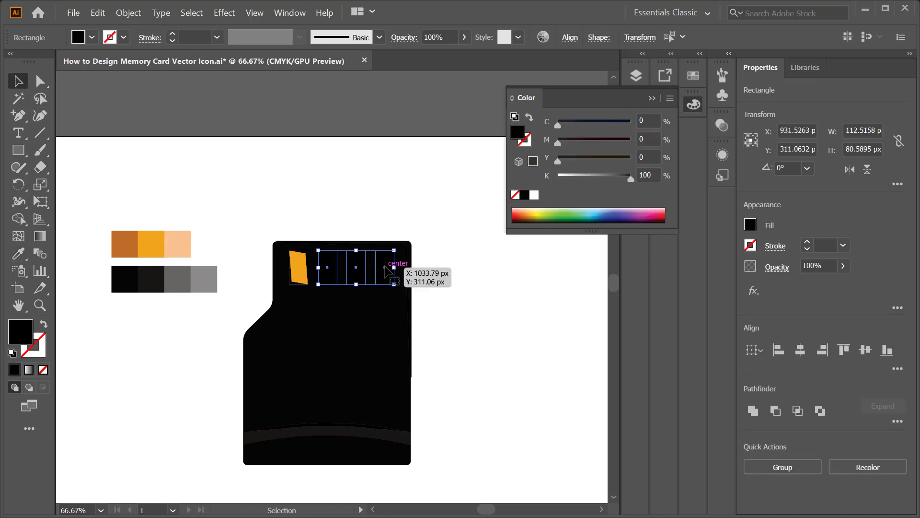
key(i)
click(158, 244)
key(v)
key(ctrl+shift+a)
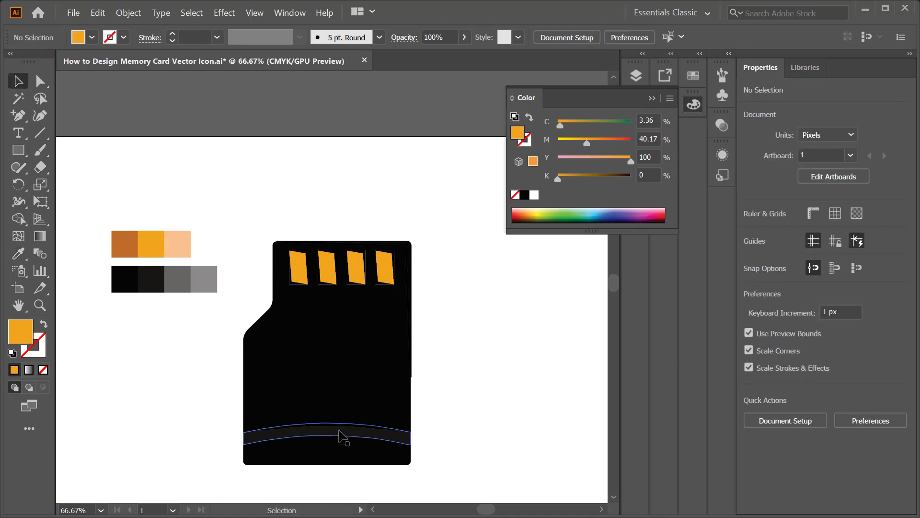
Fill the thin curved highlight along the lower band's upper edge with the medium grey swatch colour.
click(340, 431)
key(i)
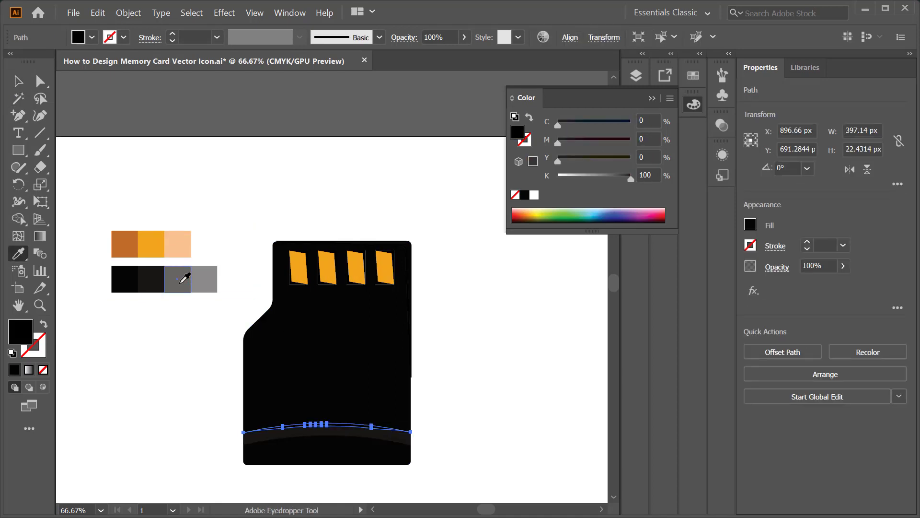
click(181, 277)
key(v)
key(ctrl+shift+a)
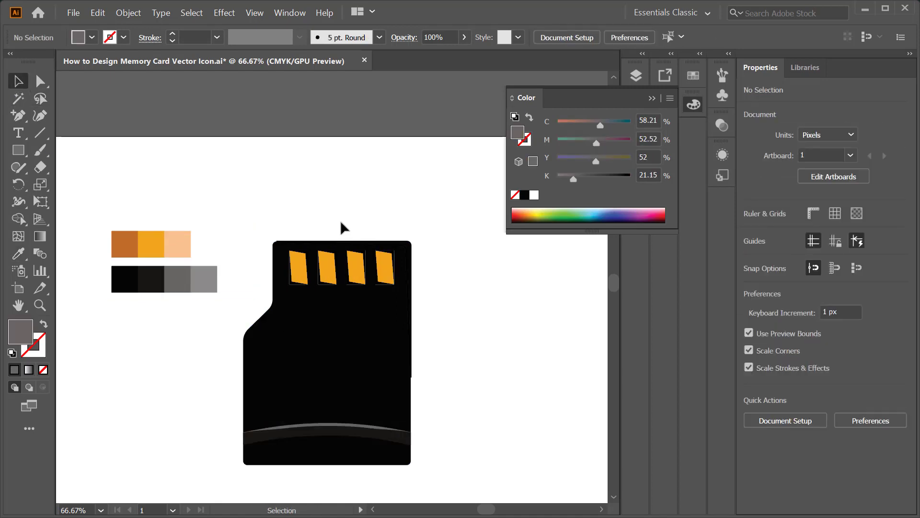
Fill the tapered highlight along the card body's top and right edges with the lightest grey swatch colour.
click(411, 252)
key(i)
click(217, 271)
key(v)
key(ctrl+shift+a)
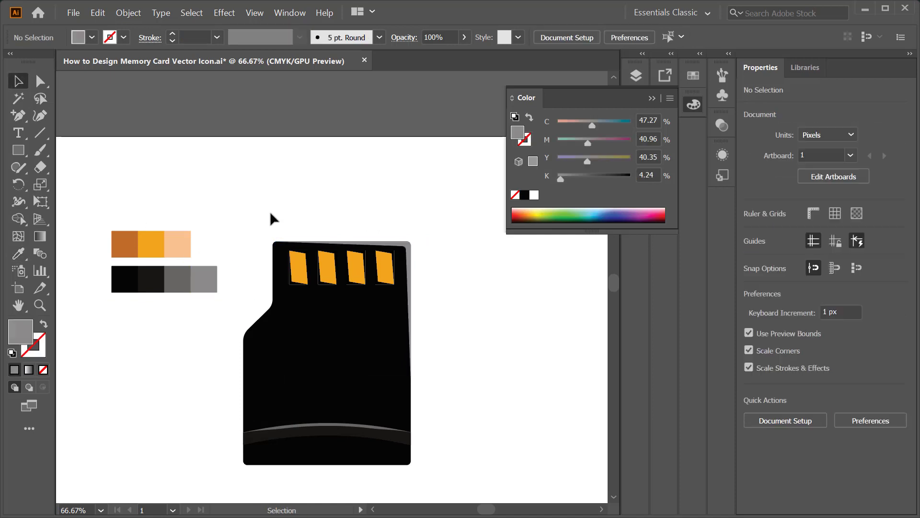
Fill the upper-right tapered highlight of the rightmost contact with the light peach swatch colour.
click(394, 255)
key(i)
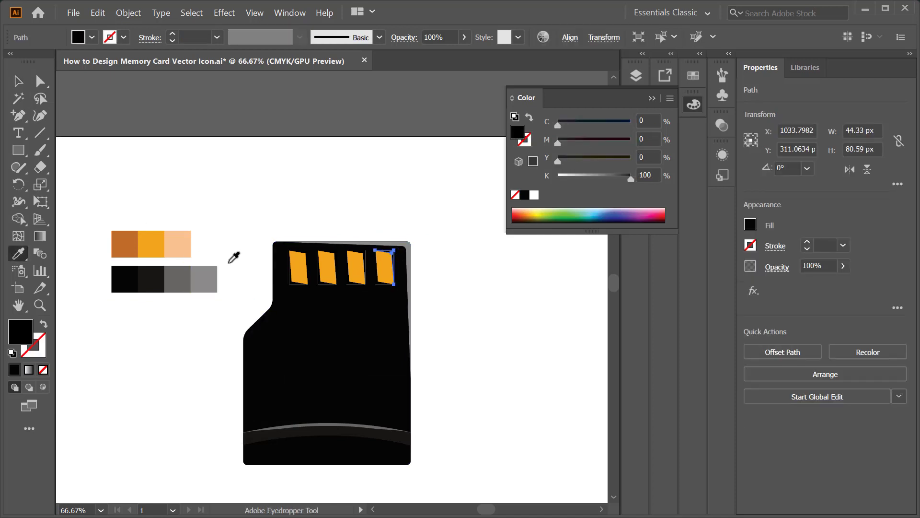
click(184, 247)
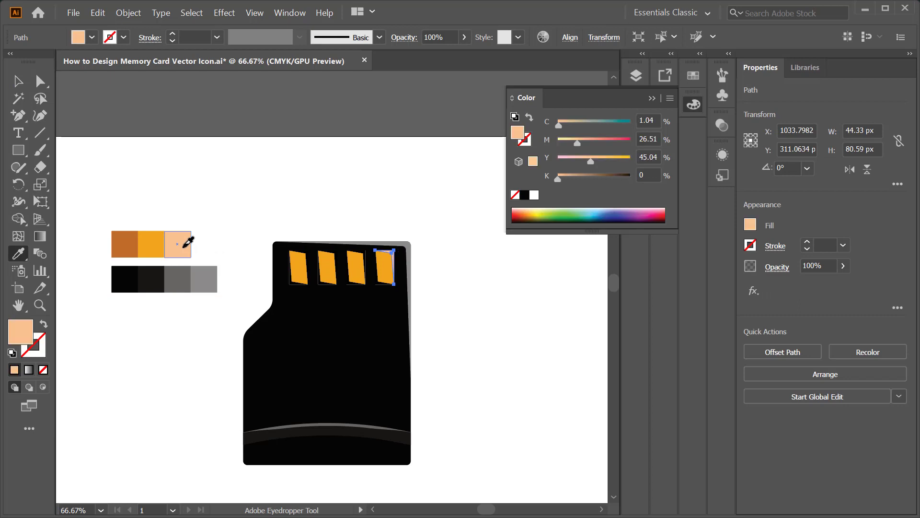
key(v)
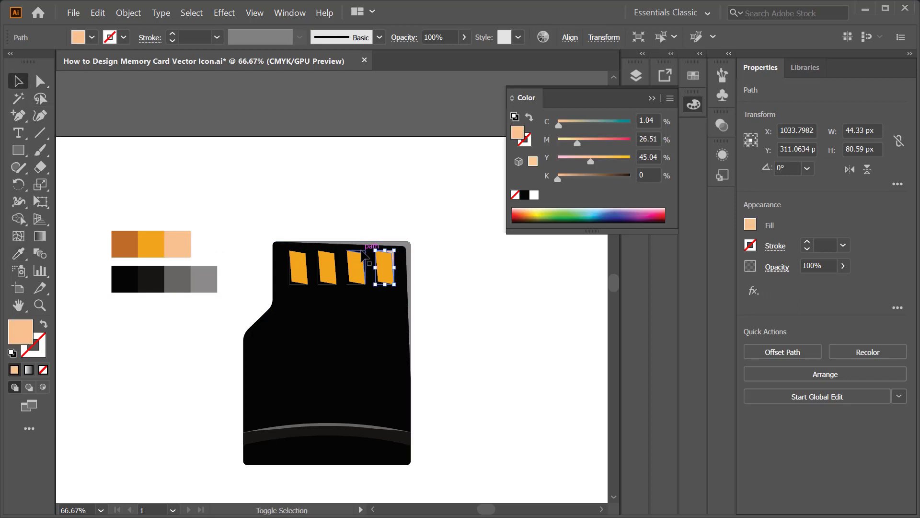
Fill the upper-right tapered highlights of the other three contacts with the same light peach colour.
shift+click(358, 264)
shift+click(327, 262)
shift+click(298, 267)
key(i)
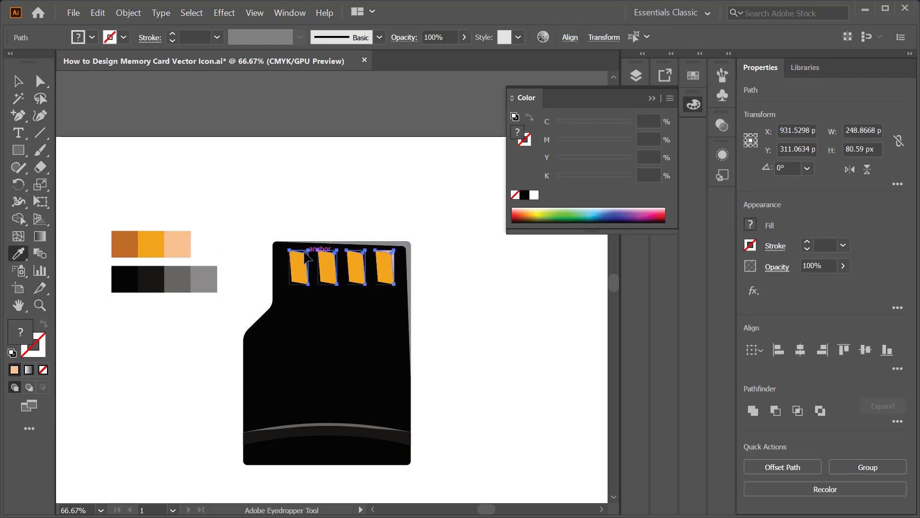
click(187, 240)
key(v)
Fill the lower-left tapered shadows of all four contacts with the dark orange-brown swatch colour.
click(298, 271)
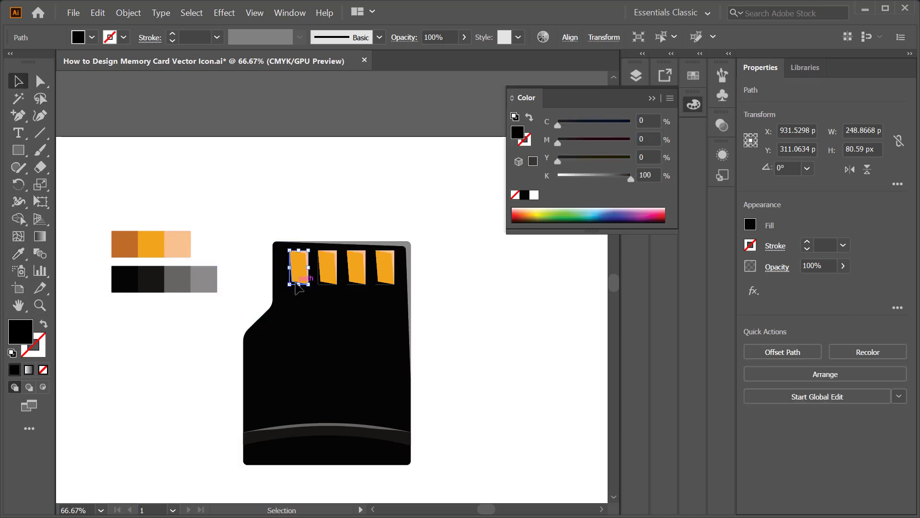
click(320, 180)
click(298, 276)
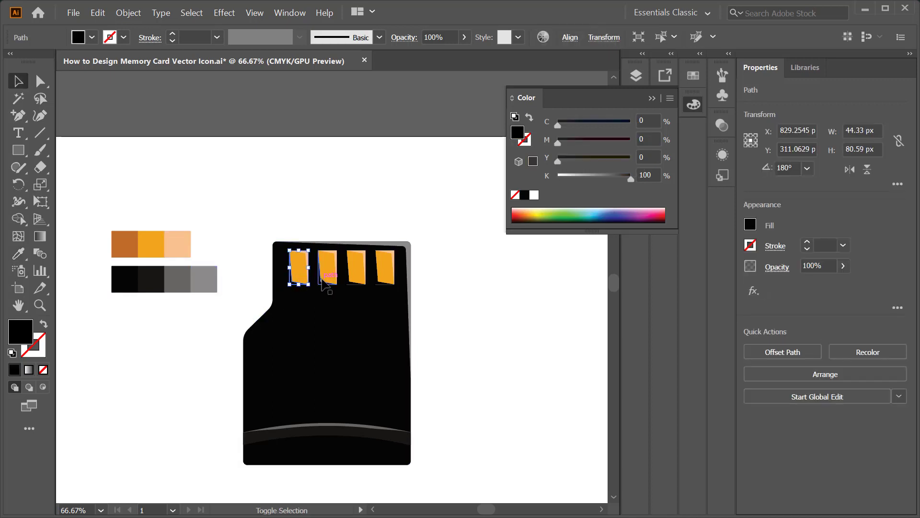
shift+click(329, 276)
shift+click(356, 276)
shift+click(385, 276)
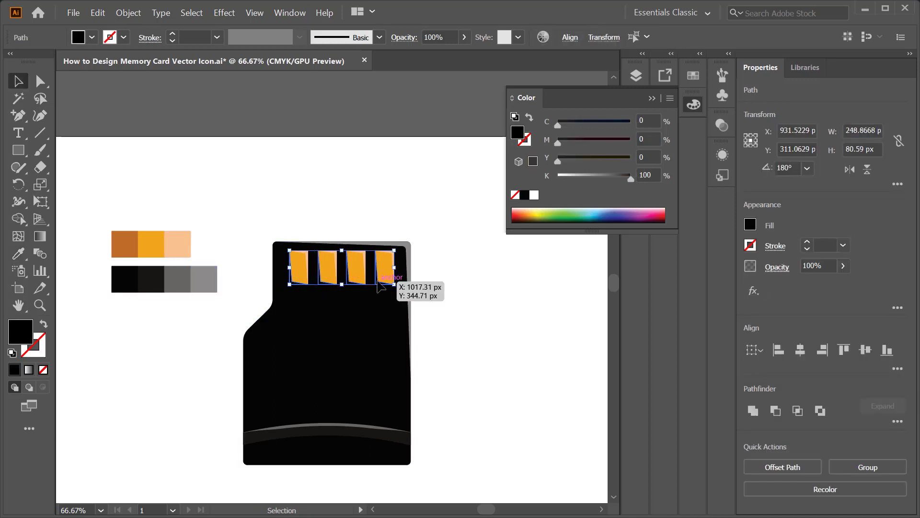
key(i)
click(128, 244)
key(v)
click(407, 215)
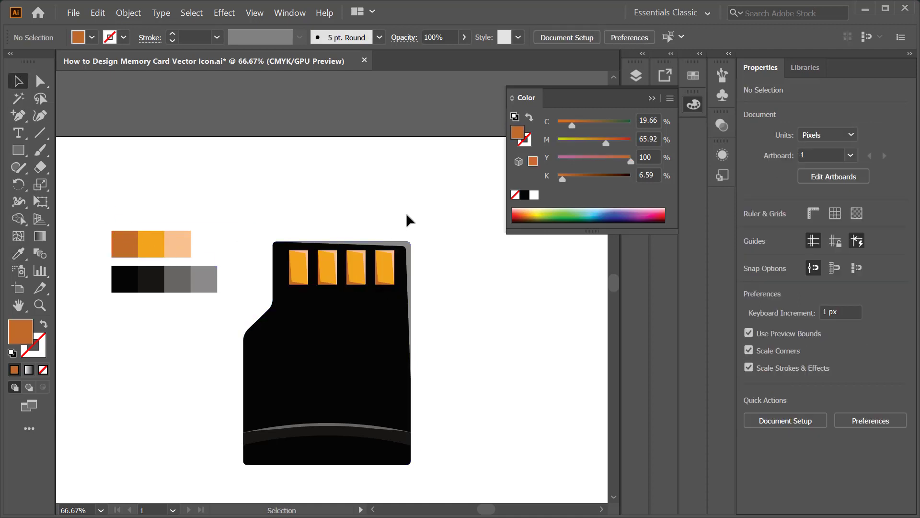
Move all the colour swatches together into the upper-left corner of the artboard.
scroll(440, 228, down, 2)
scroll(438, 286, up, 2)
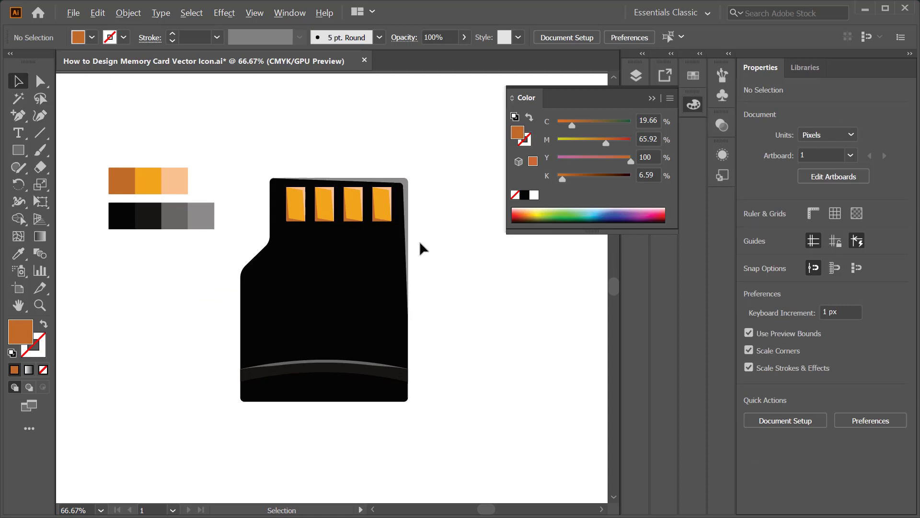
scroll(419, 241, down, 1)
drag(283, 161, 170, 243)
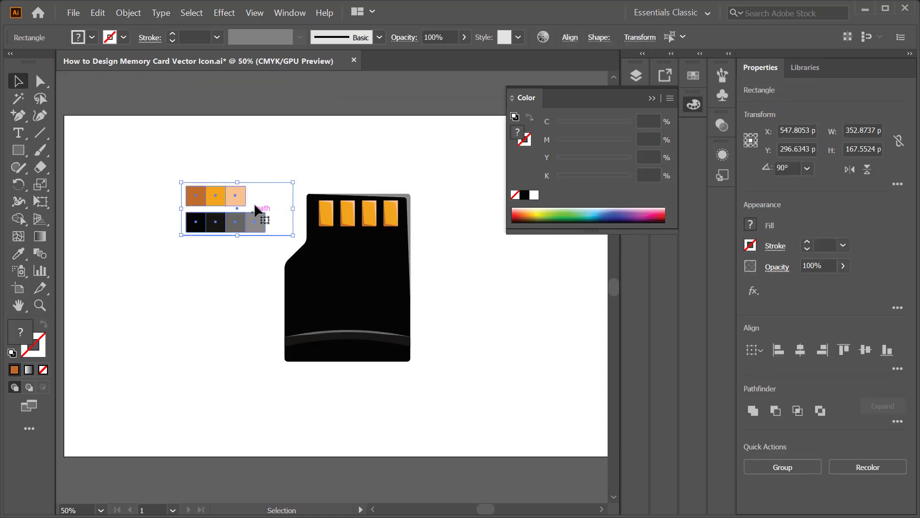
drag(245, 201, 138, 150)
click(233, 160)
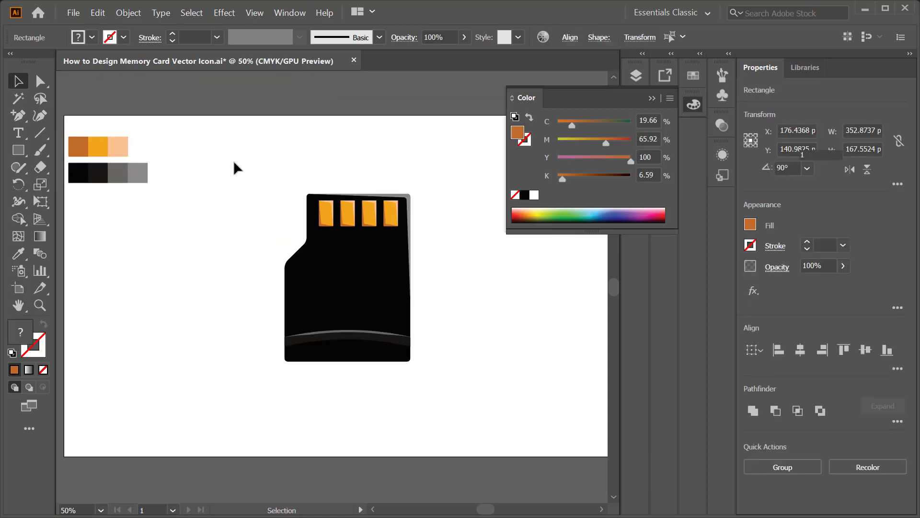
Group all the memory card artwork into one object.
scroll(264, 181, down, 1)
drag(397, 169, 240, 376)
key(ctrl+g)
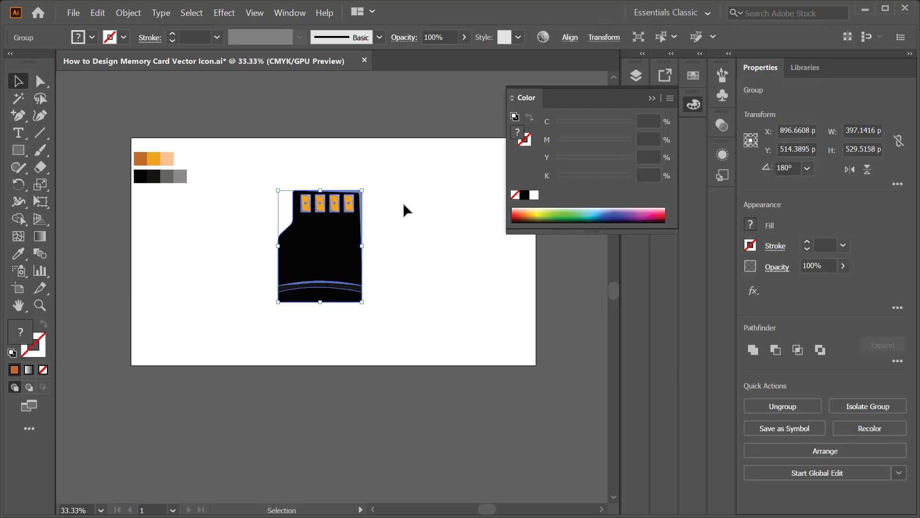
click(379, 171)
click(367, 193)
click(386, 205)
Ungroup the memory card artwork so its parts can be selected individually.
scroll(324, 195, up, 4)
click(469, 194)
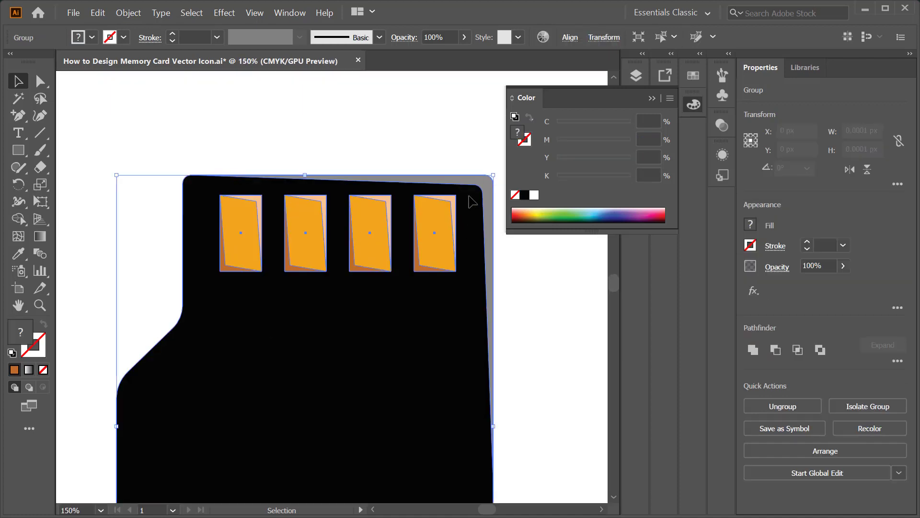
right_click(432, 194)
click(458, 302)
click(440, 219)
scroll(394, 170, down, 2)
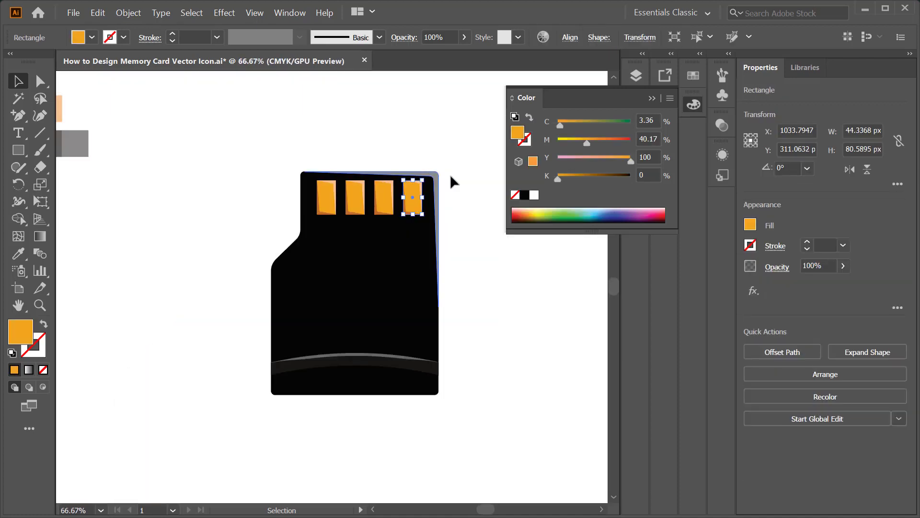
Group the four contacts with their highlights and shadows, excluding the card body, and nudge them slightly down.
click(452, 182)
drag(428, 214, 428, 214)
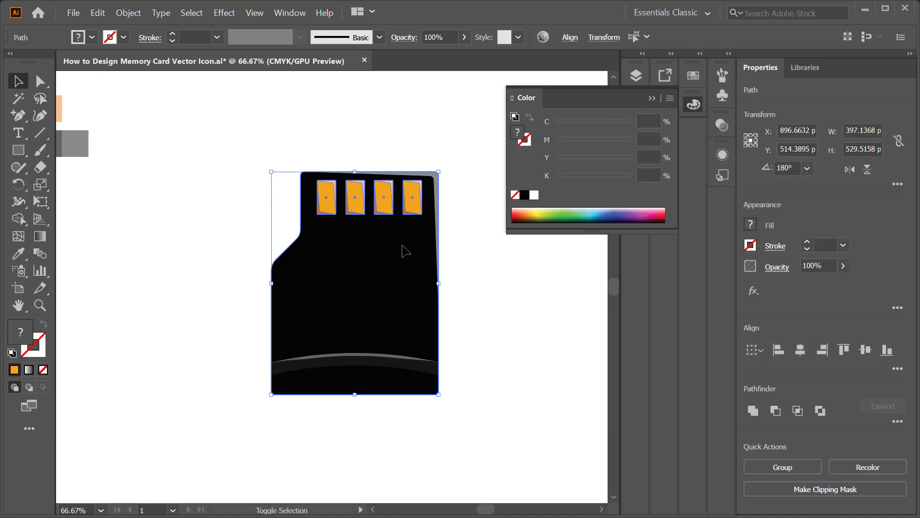
shift+click(404, 251)
key(ctrl+g)
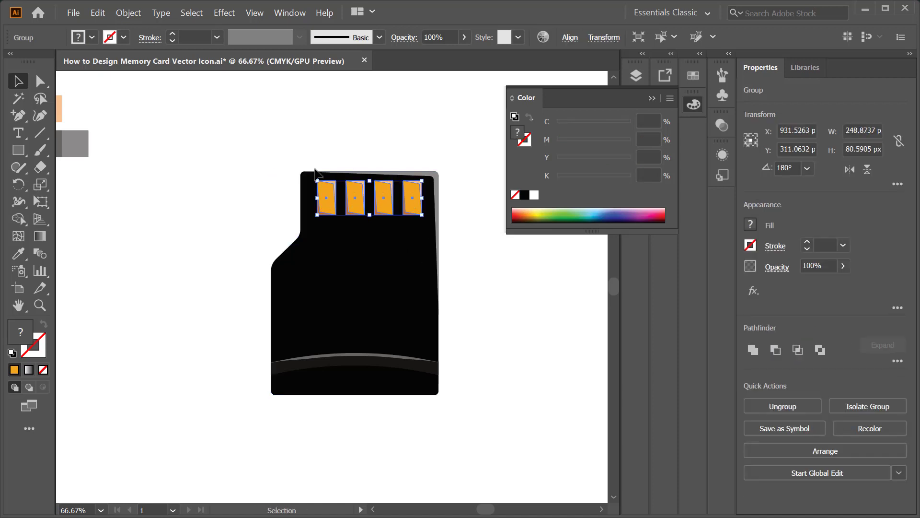
key(Down)
key(Down)
key(Down)
click(235, 180)
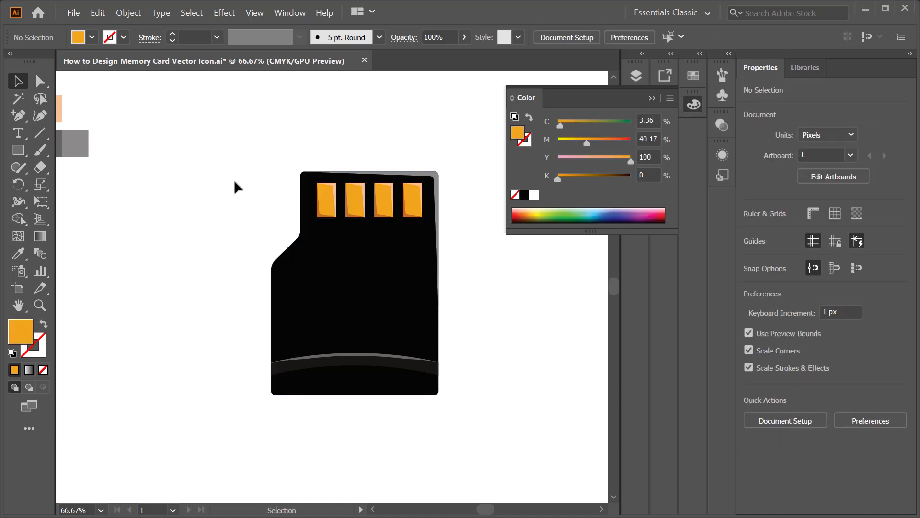
Group the card body, band, highlights and contacts into one memory card object.
scroll(256, 185, down, 2)
scroll(304, 167, up, 1)
drag(405, 155, 248, 391)
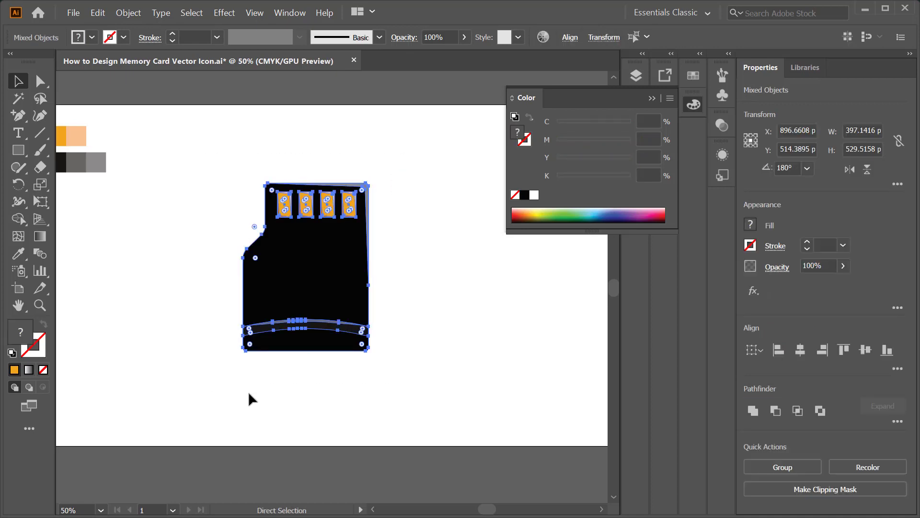
key(ctrl+g)
click(420, 241)
Rotate the grouped memory card about 45 degrees clockwise and move it slightly up and right.
click(349, 251)
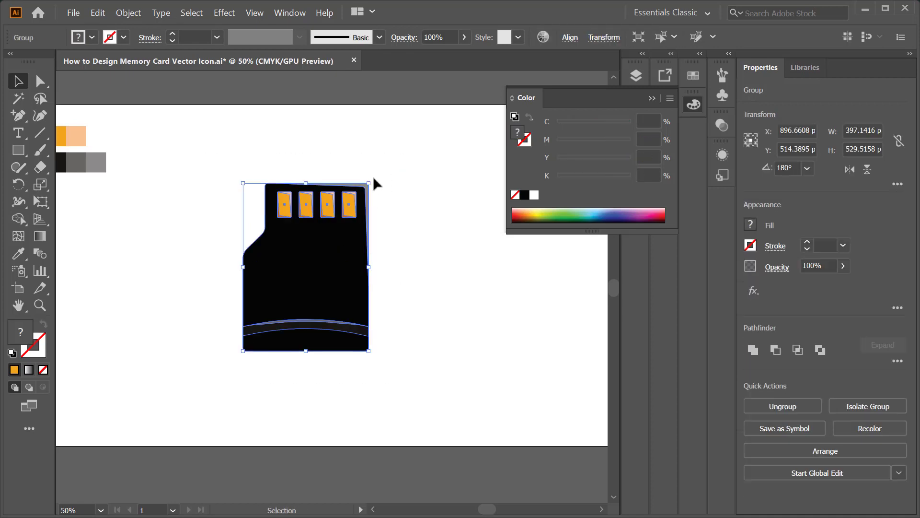
drag(388, 189, 417, 249)
click(428, 153)
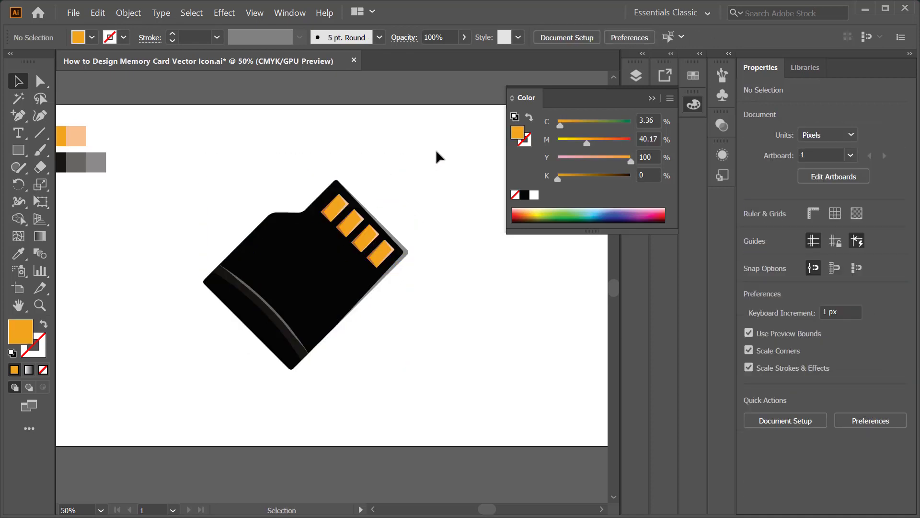
drag(437, 150, 191, 365)
drag(309, 312, 319, 289)
click(446, 266)
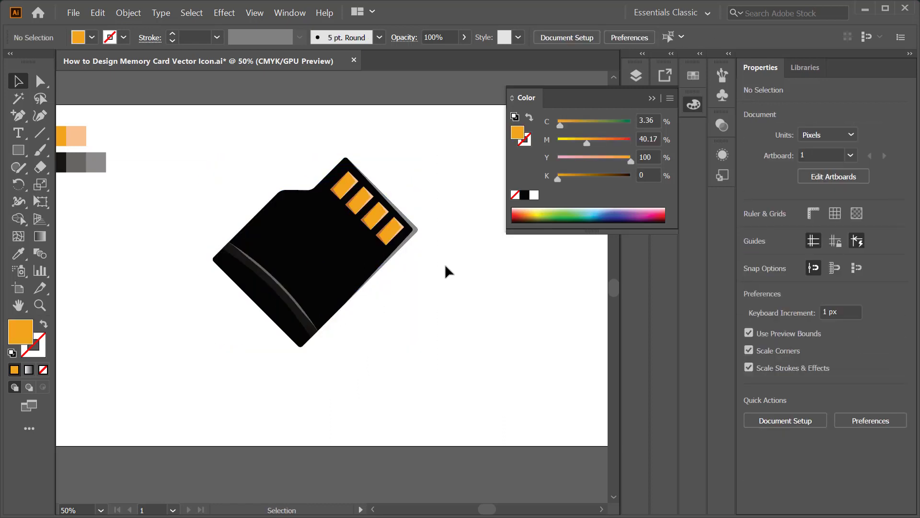
Draw a flat ellipse about 486 by 29 px beneath the card's lower corner, leaving a small gap below the card.
click(18, 150)
click(91, 183)
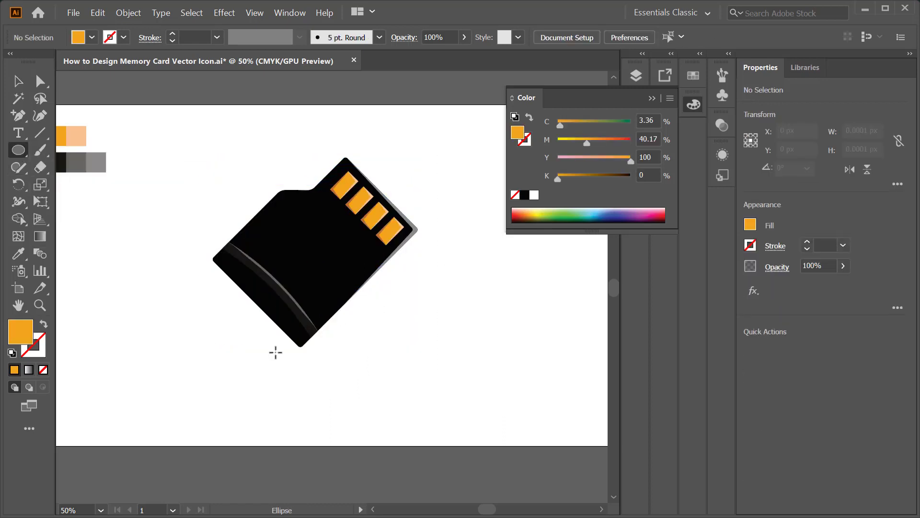
drag(302, 348, 377, 353)
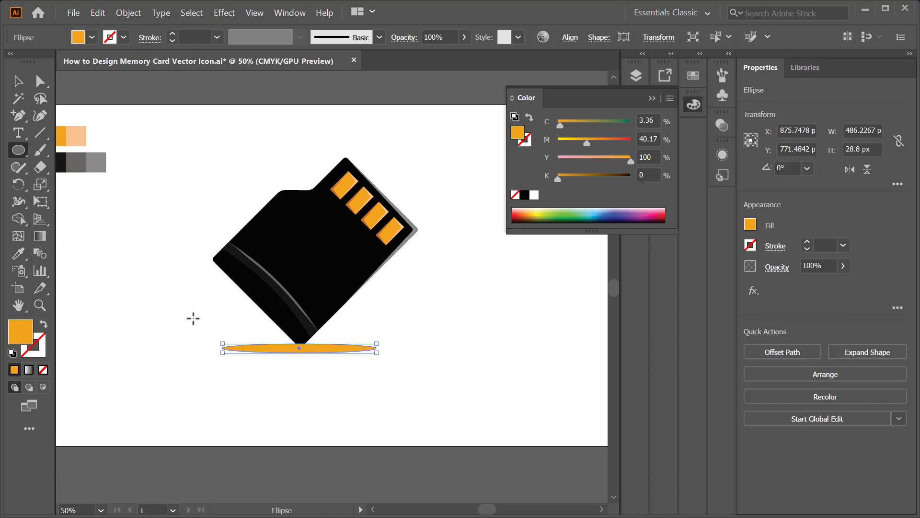
key(v)
click(191, 293)
drag(295, 350, 294, 359)
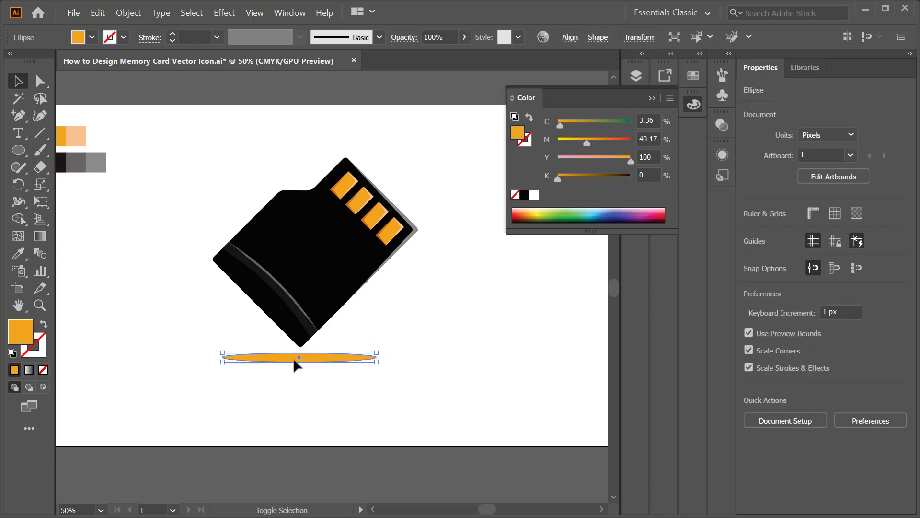
Fill the flat ellipse below the card with the black colour sampled from the card body.
key(i)
click(254, 298)
key(v)
click(177, 318)
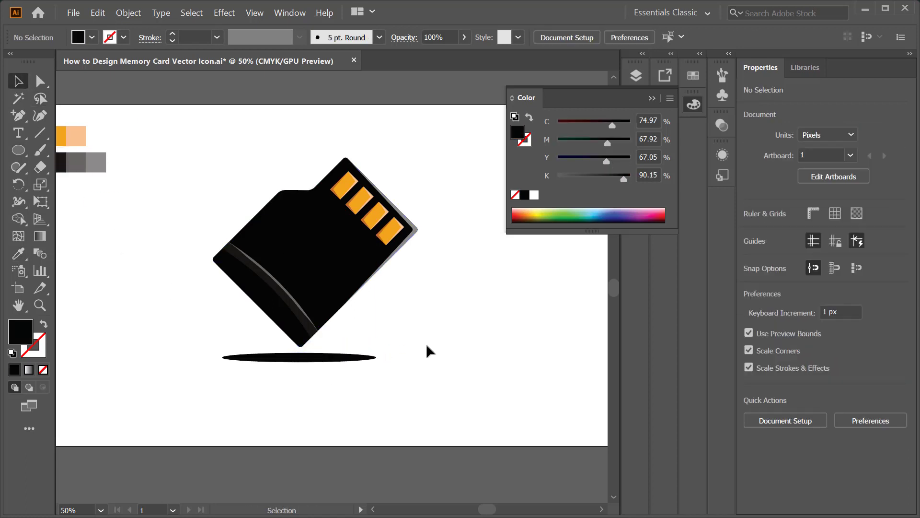
scroll(425, 344, down, 1)
scroll(311, 335, up, 1)
Widen the shadow ellipse leftward to about 537 px and shift it slightly left without changing its height.
click(298, 364)
scroll(281, 364, up, 2)
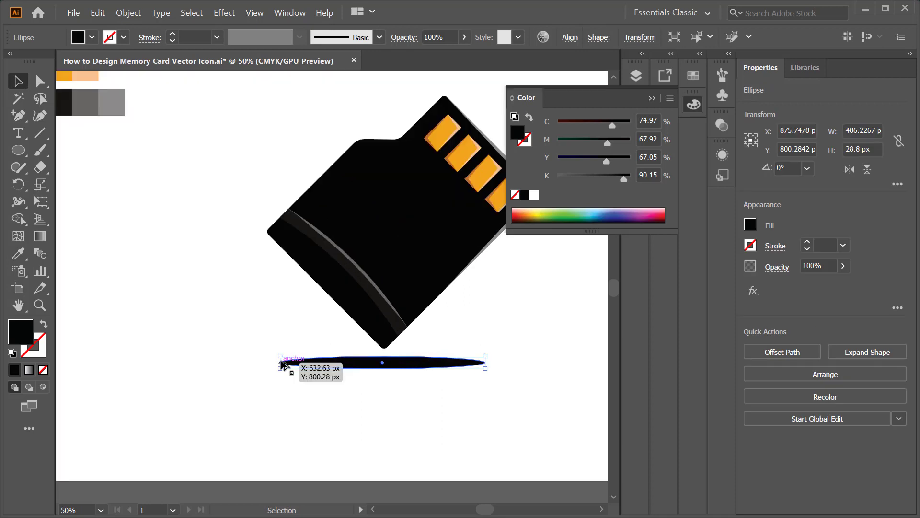
drag(276, 366, 244, 365)
scroll(329, 357, down, 2)
drag(426, 365, 421, 365)
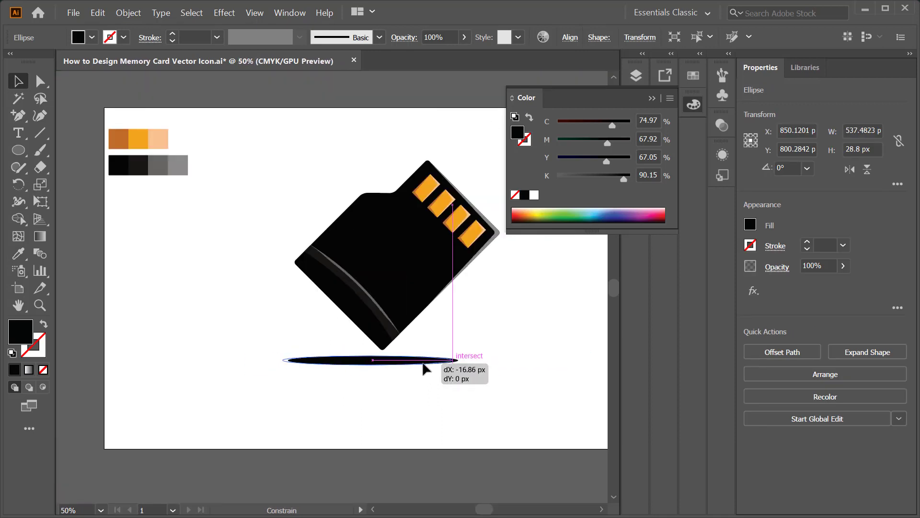
click(463, 372)
Draw a 1920 by 1080 px rectangle covering the whole artboard as the background.
scroll(463, 373, down, 1)
scroll(463, 372, down, 1)
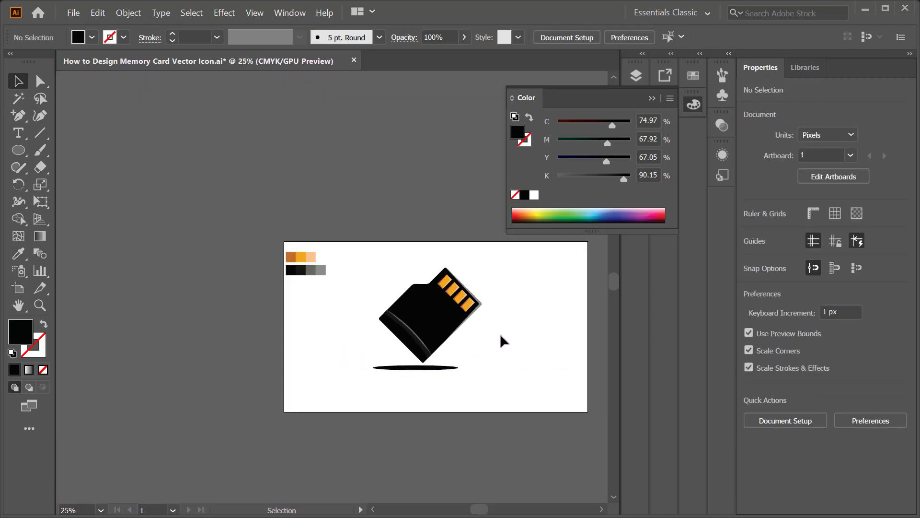
scroll(500, 333, up, 1)
drag(30, 154, 62, 150)
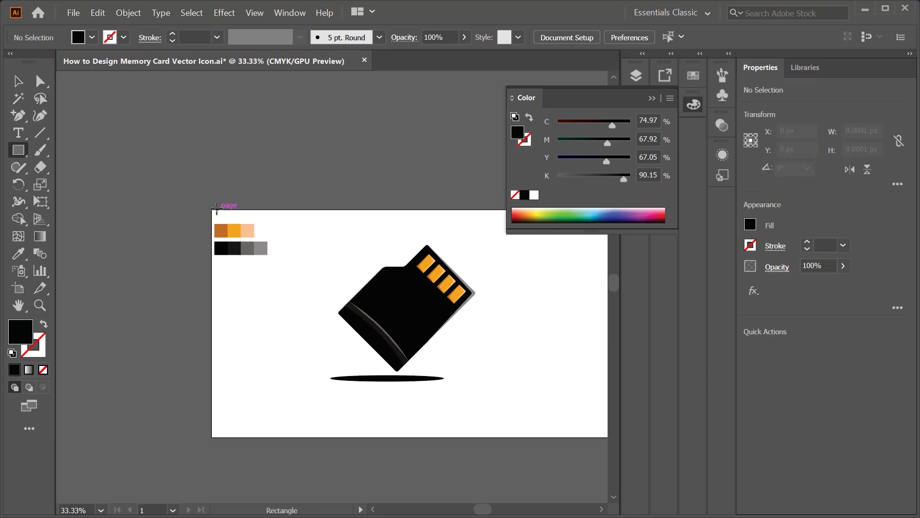
drag(211, 210, 585, 436)
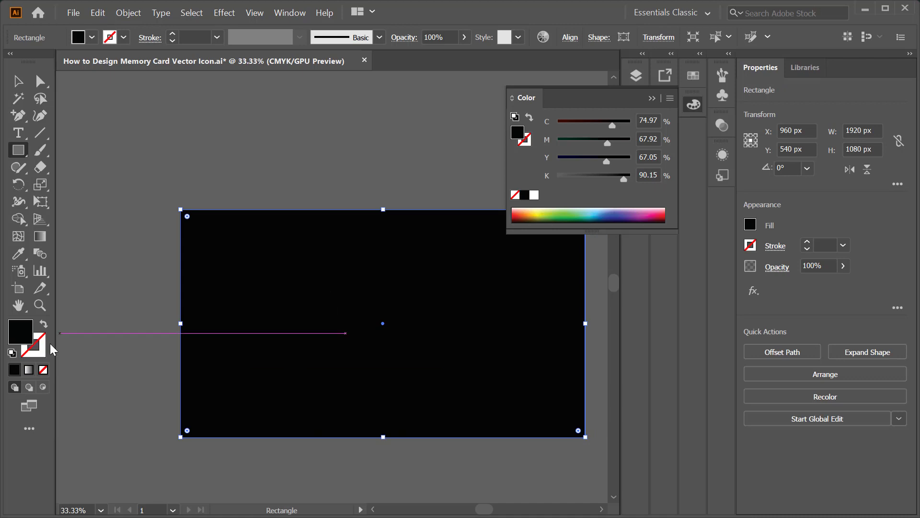
Apply the default white-to-black linear gradient to the background rectangle.
key(g)
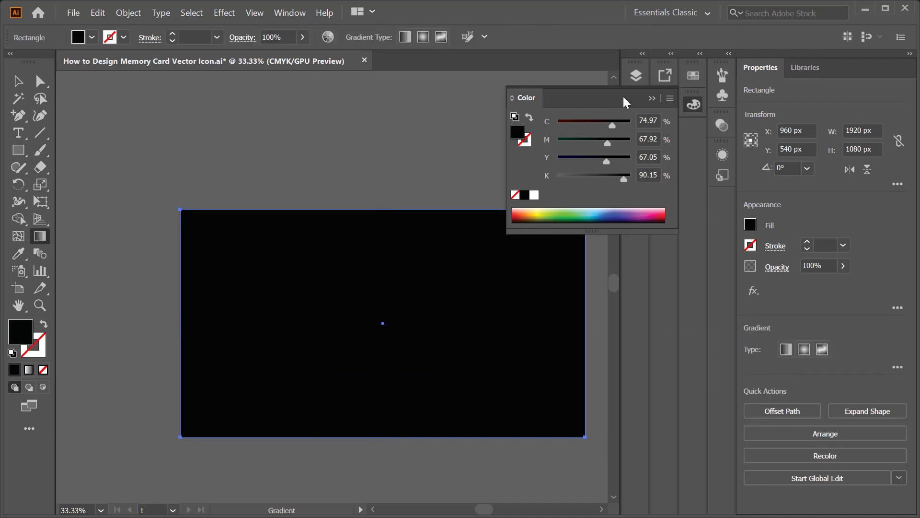
click(653, 99)
click(636, 134)
click(534, 235)
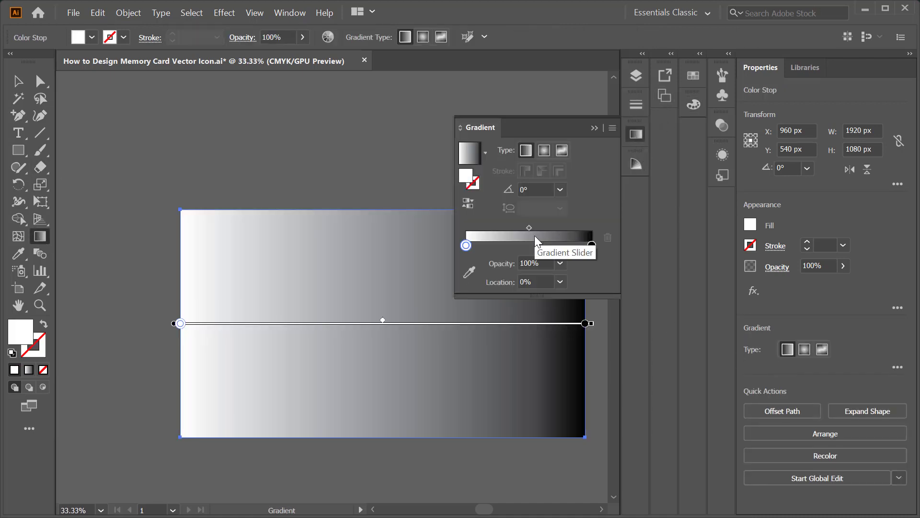
Set the background gradient's first colour stop to orange and its last colour stop to yellow.
double_click(466, 245)
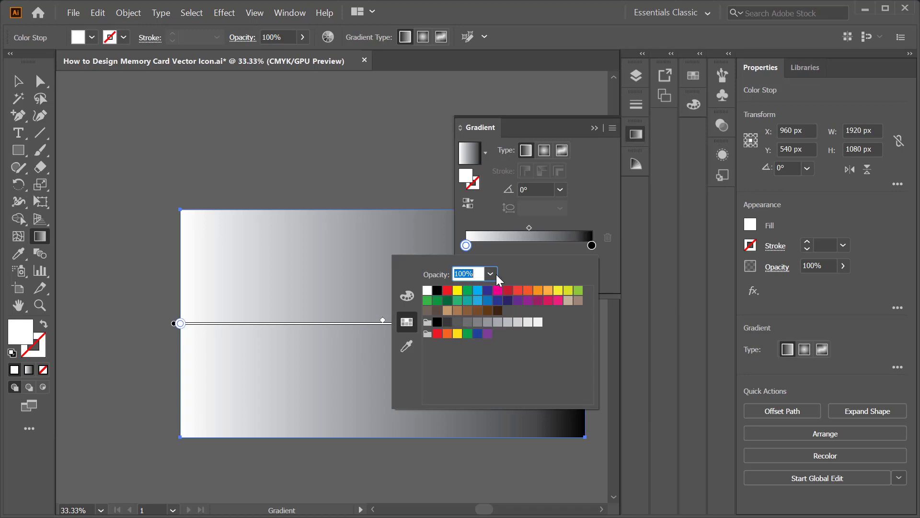
click(540, 291)
click(591, 245)
double_click(592, 246)
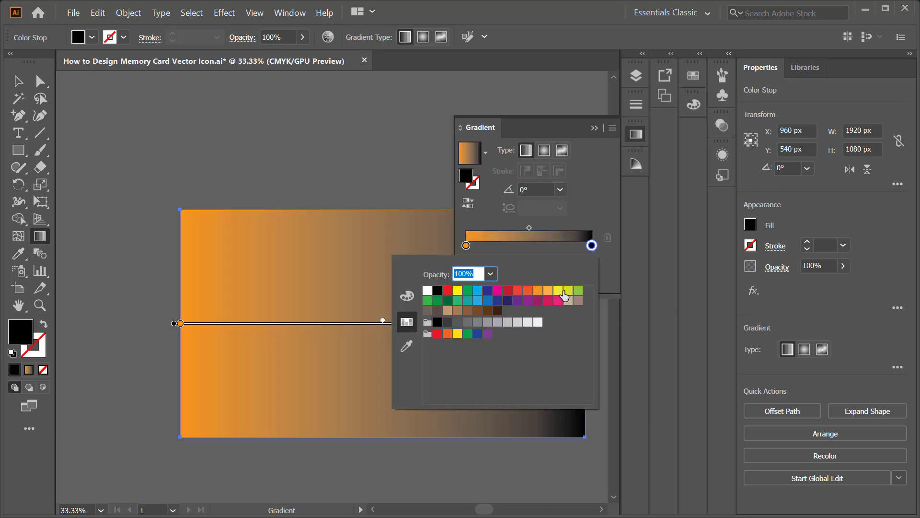
click(558, 291)
click(559, 291)
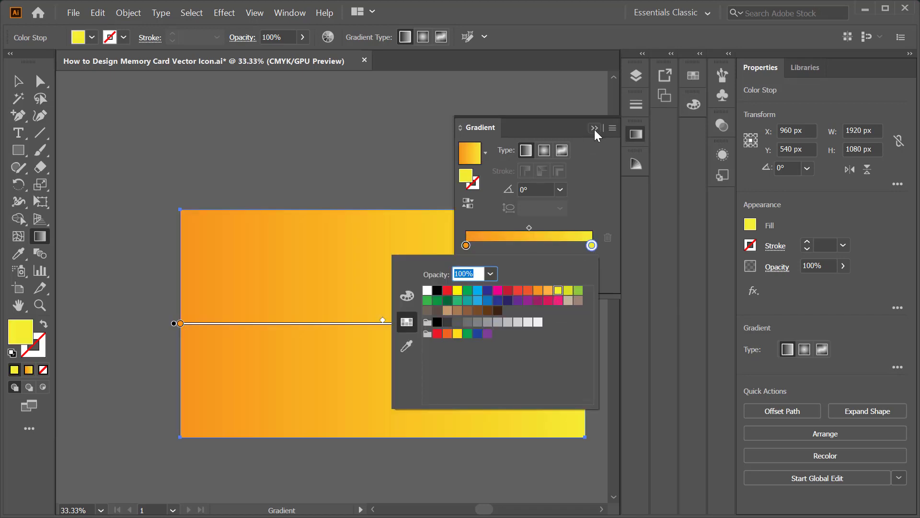
click(505, 194)
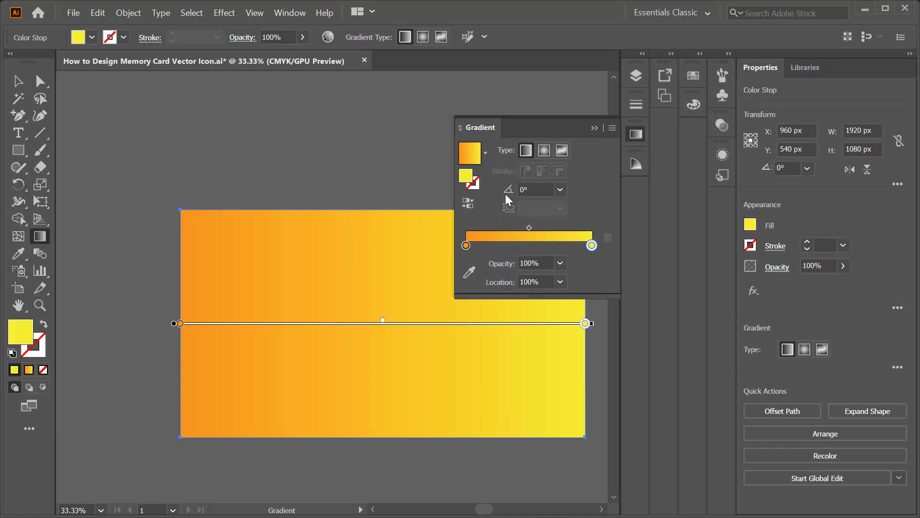
Make the background gradient radial and reverse it so yellow is at the centre and orange at the edges.
click(544, 150)
click(469, 203)
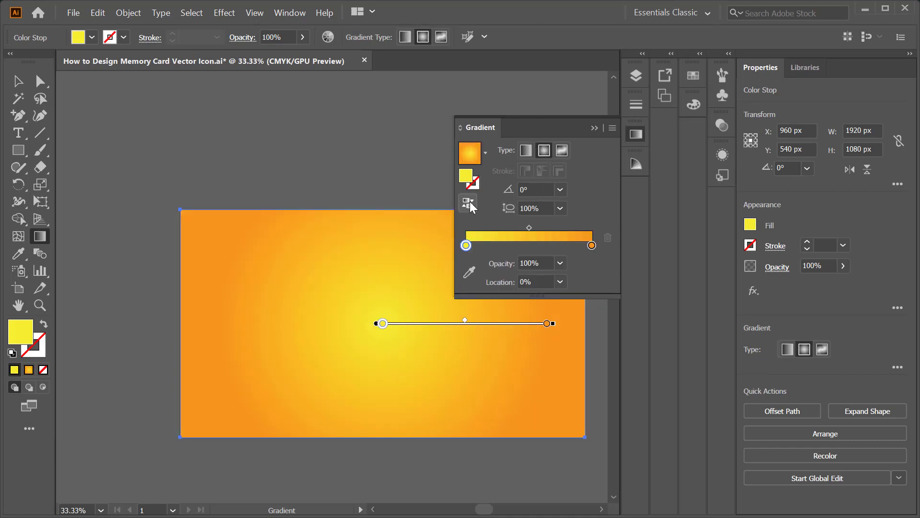
click(595, 128)
Send the gradient background rectangle behind all the other artwork.
key(v)
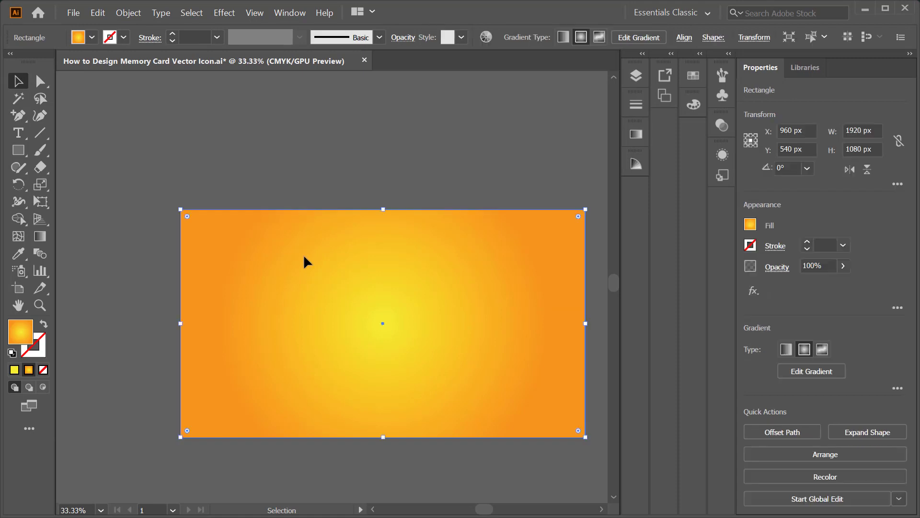
key(ctrl+shift+bracketleft)
click(323, 184)
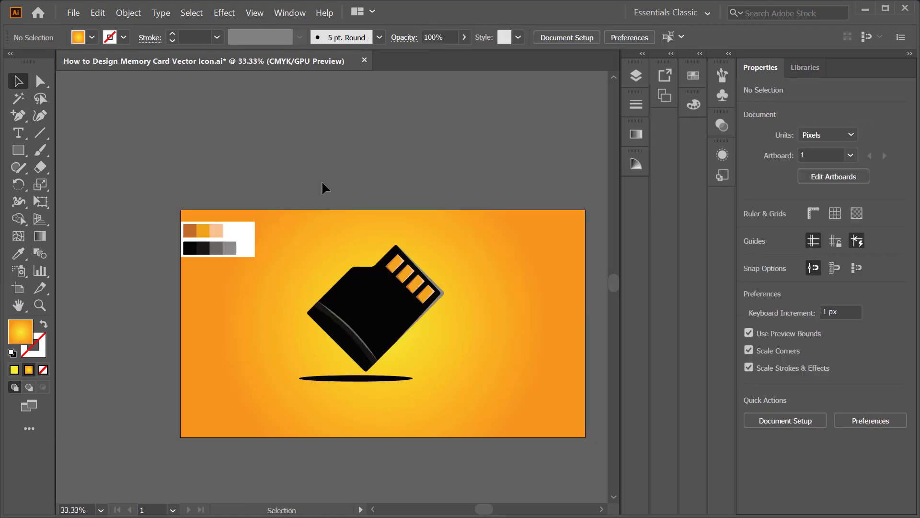
Select the memory card and its shadow ellipse without the background and enlarge them slightly about their centre.
scroll(371, 399, up, 1)
scroll(318, 266, down, 1)
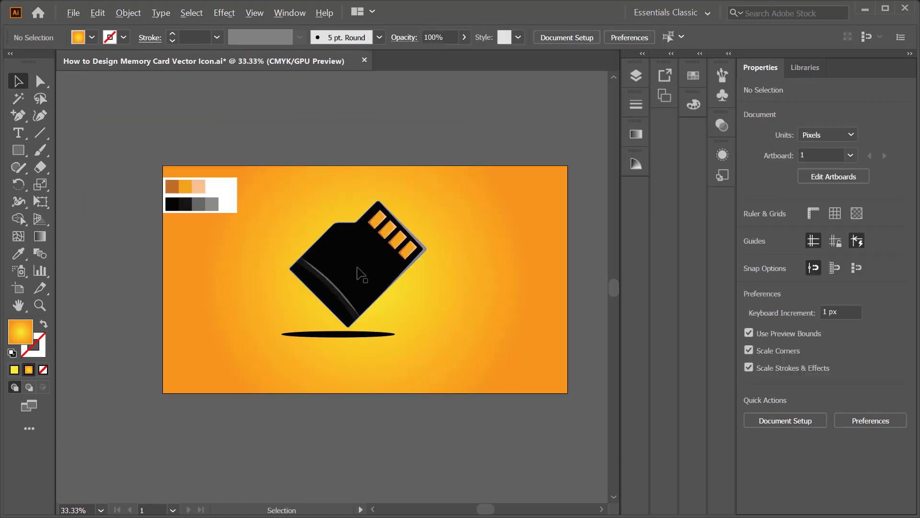
right_click(516, 204)
click(478, 140)
drag(270, 353, 270, 354)
shift+click(479, 244)
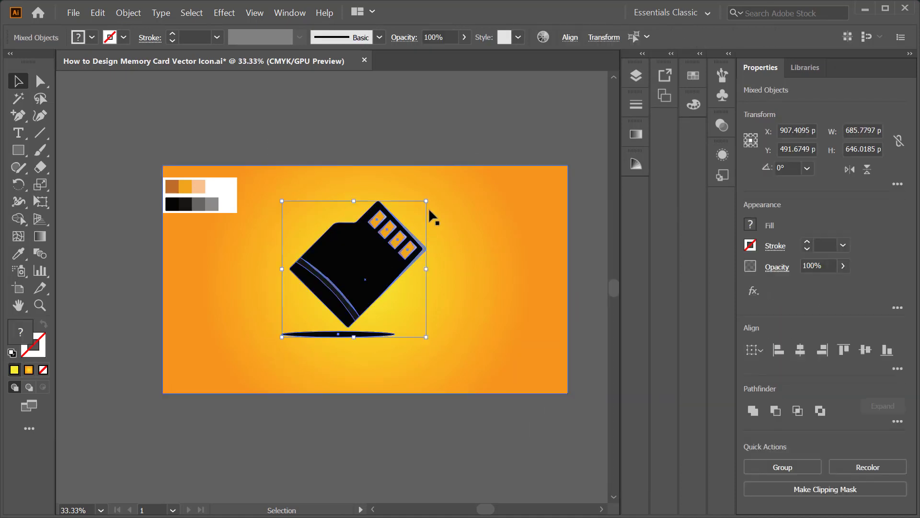
drag(427, 200, 444, 179)
key(ctrl+shift+a)
scroll(444, 177, down, 1)
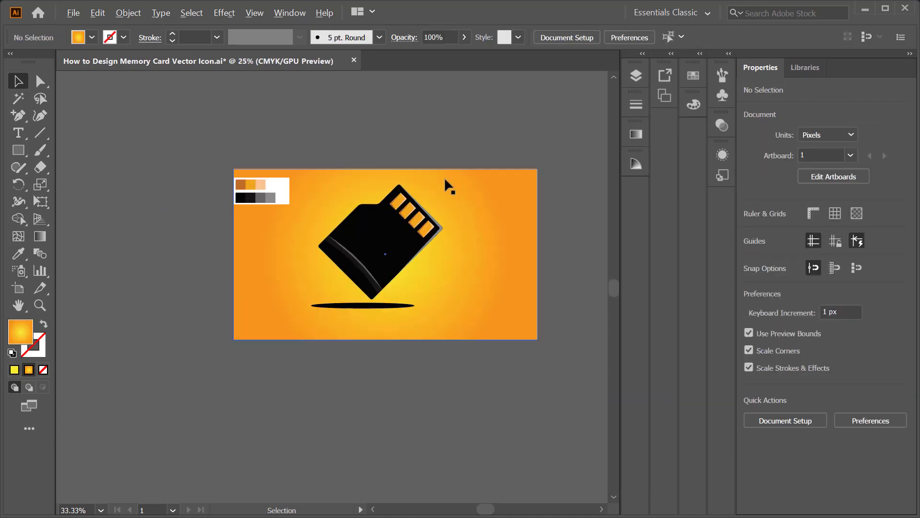
scroll(439, 191, up, 2)
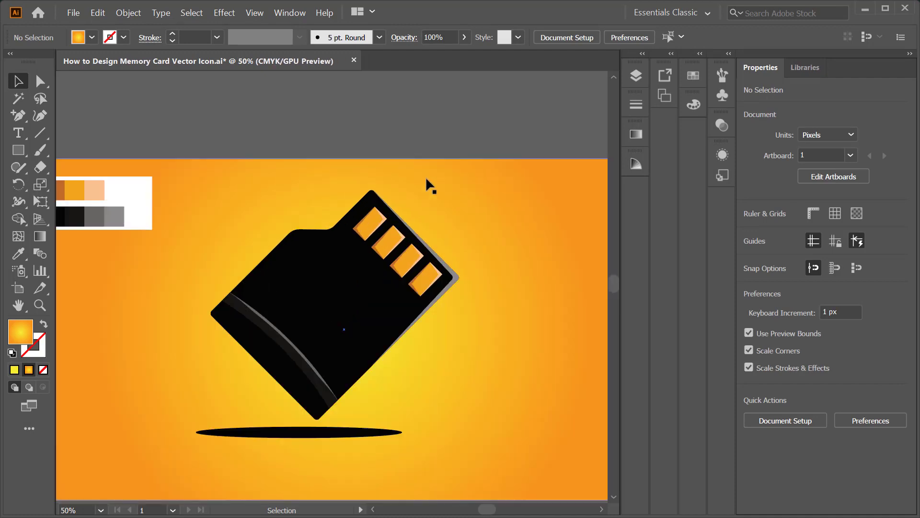